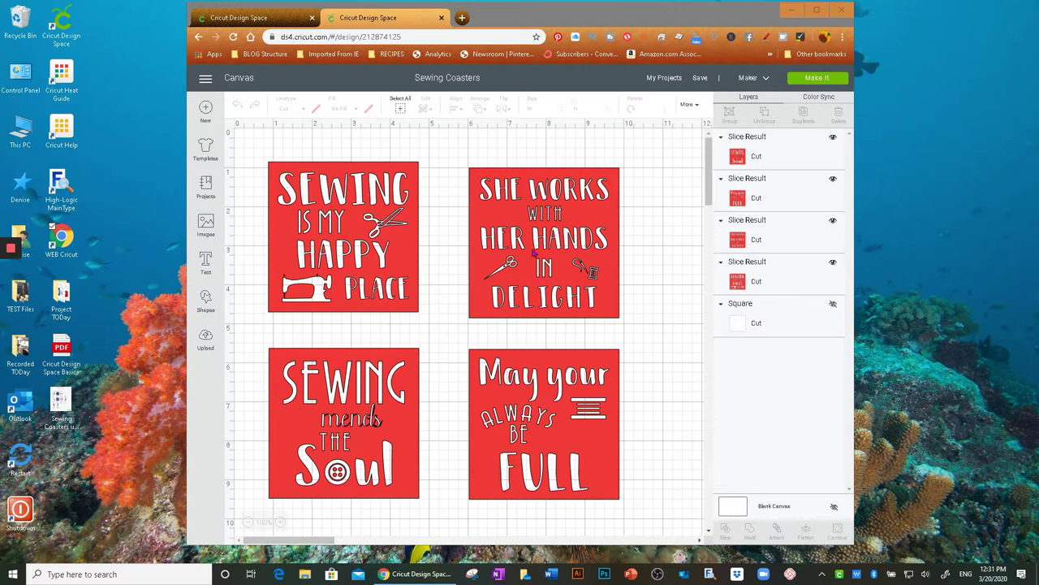
Step: Hide every coaster design except the "Sewing is my happy place" one
left_click(832, 262)
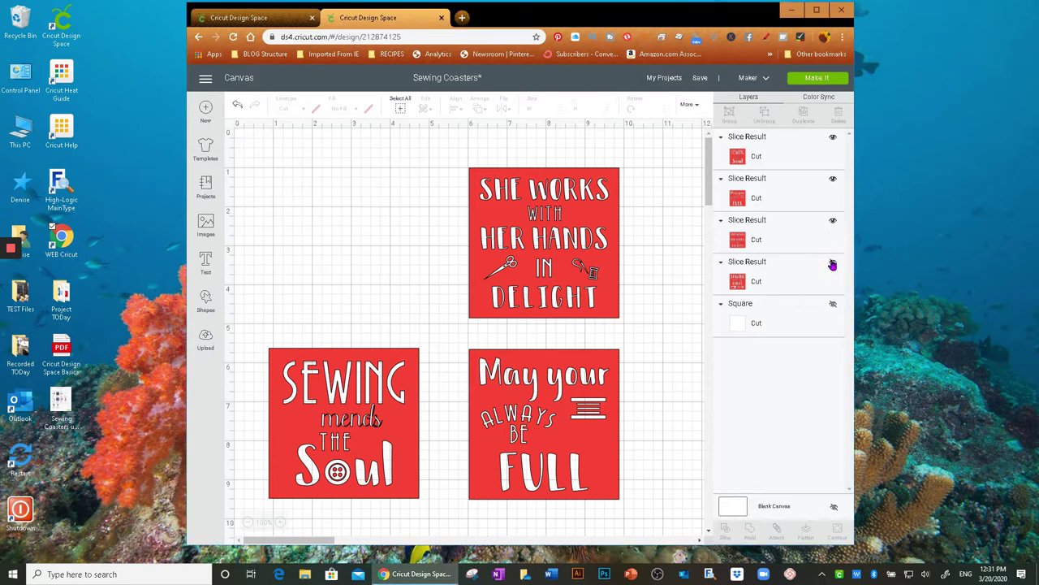
left_click(833, 262)
left_click(833, 220)
left_click(833, 179)
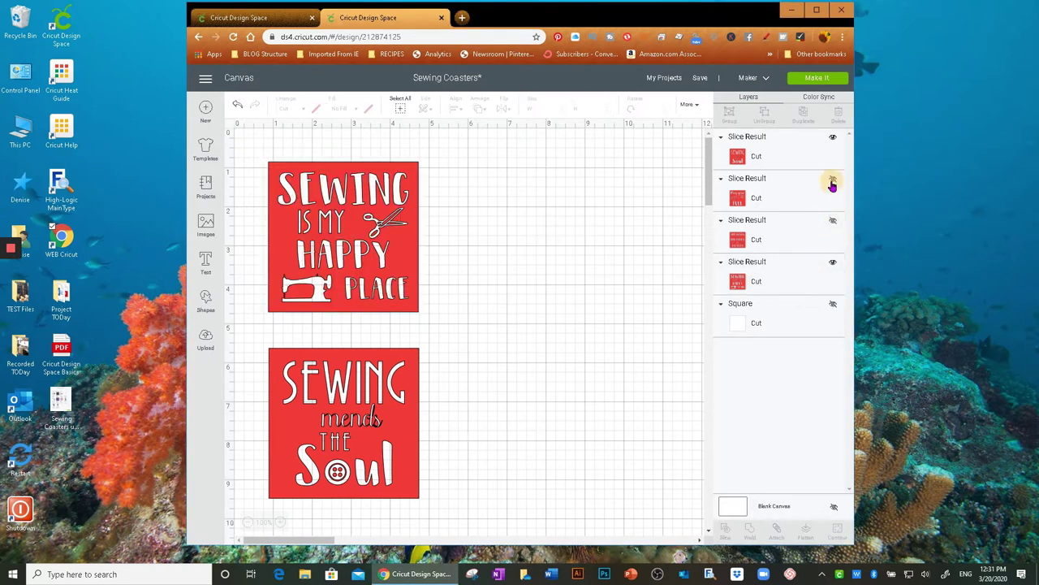
left_click(832, 139)
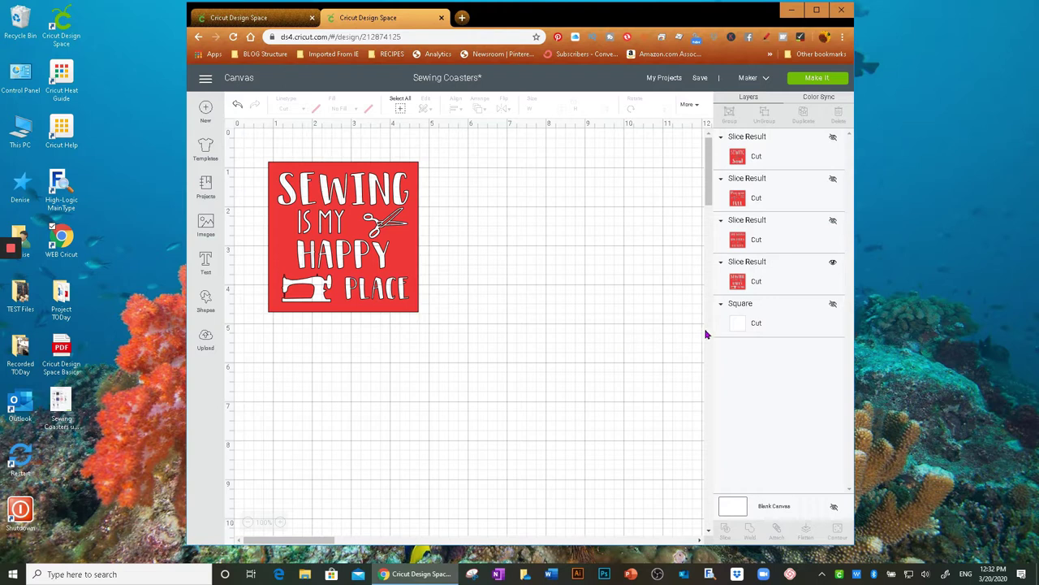
Step: Show the hidden white square, move it up to overlap the "Sewing is my happy place" coaster and bring it to the front
left_click(833, 304)
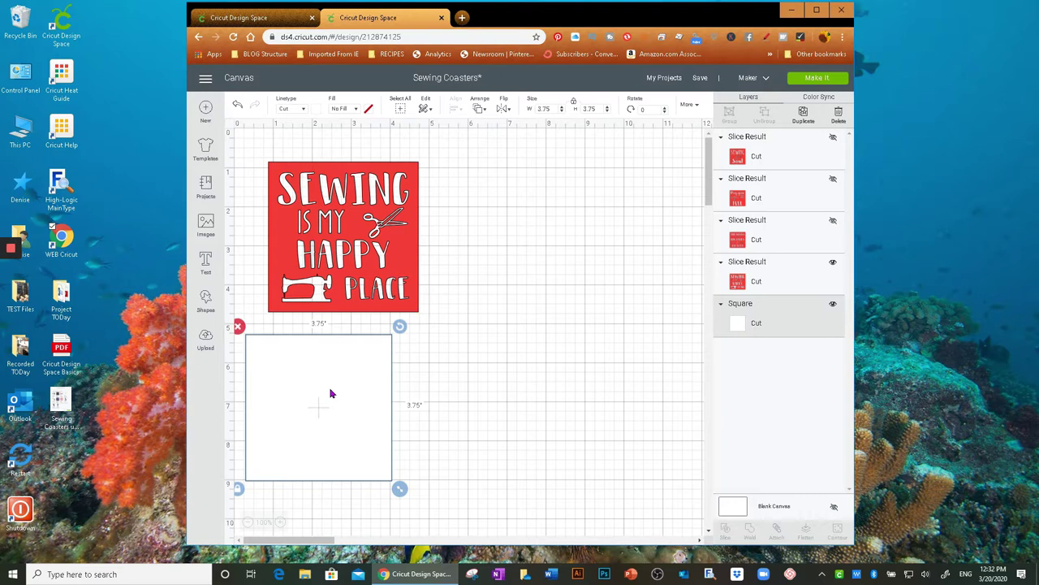
left_click(404, 257)
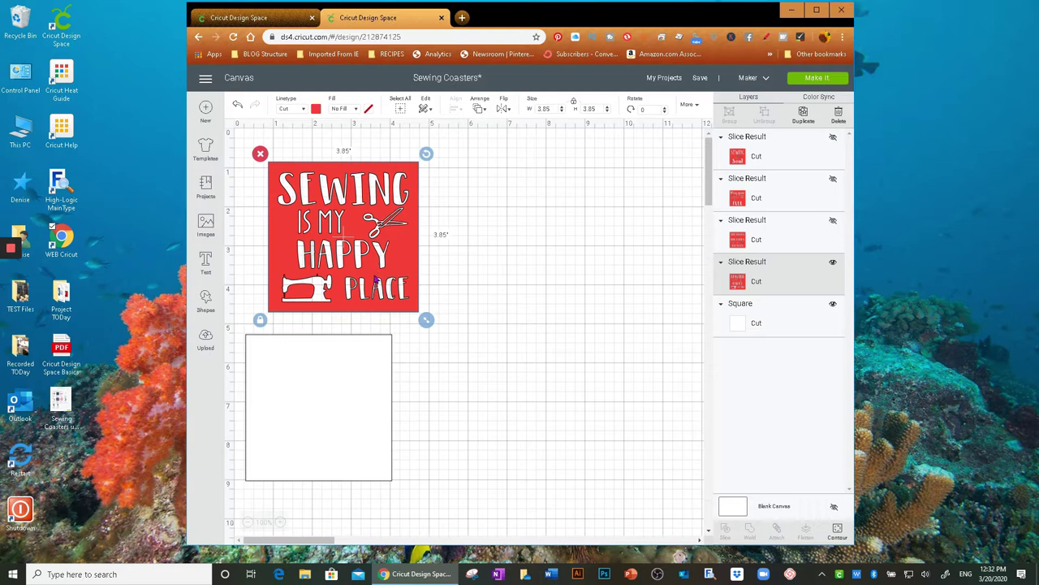
left_click_drag(366, 447, 386, 355)
right_click(349, 340)
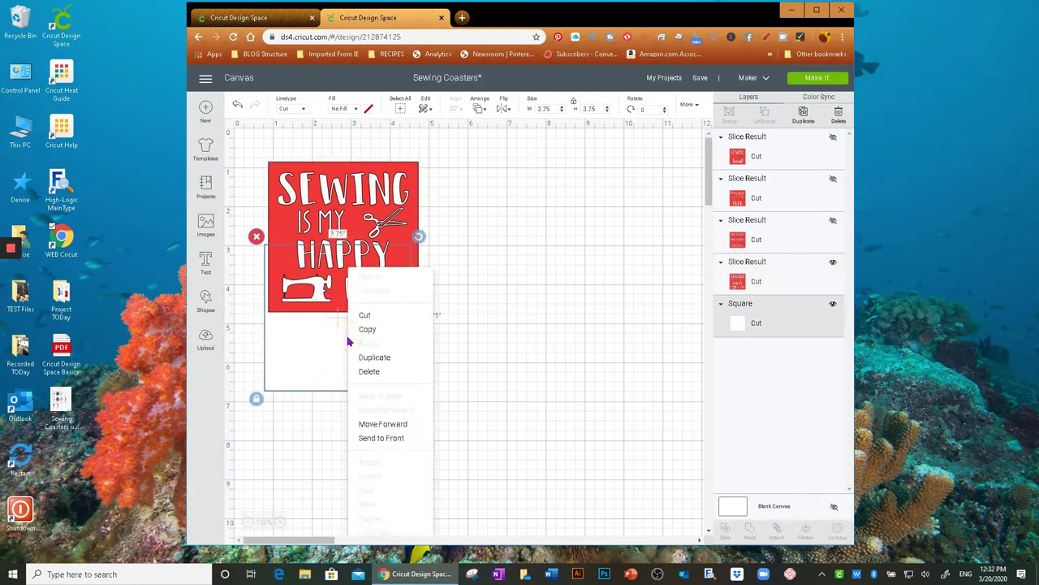
left_click(381, 438)
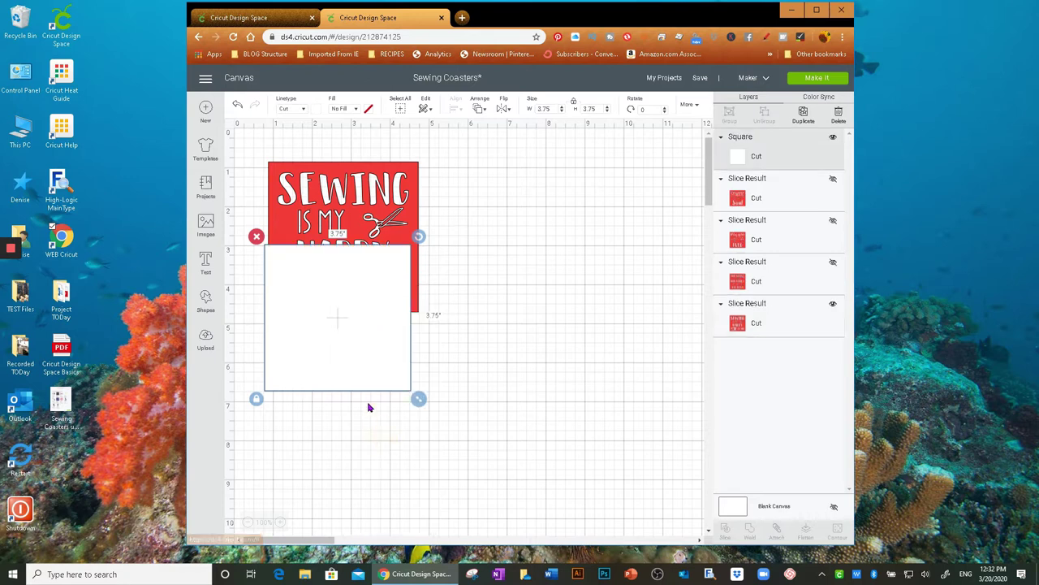
Step: Centre the white square over the red coaster to compare their sizes, move it clear of the coaster and hide it
left_click_drag(354, 371, 360, 290)
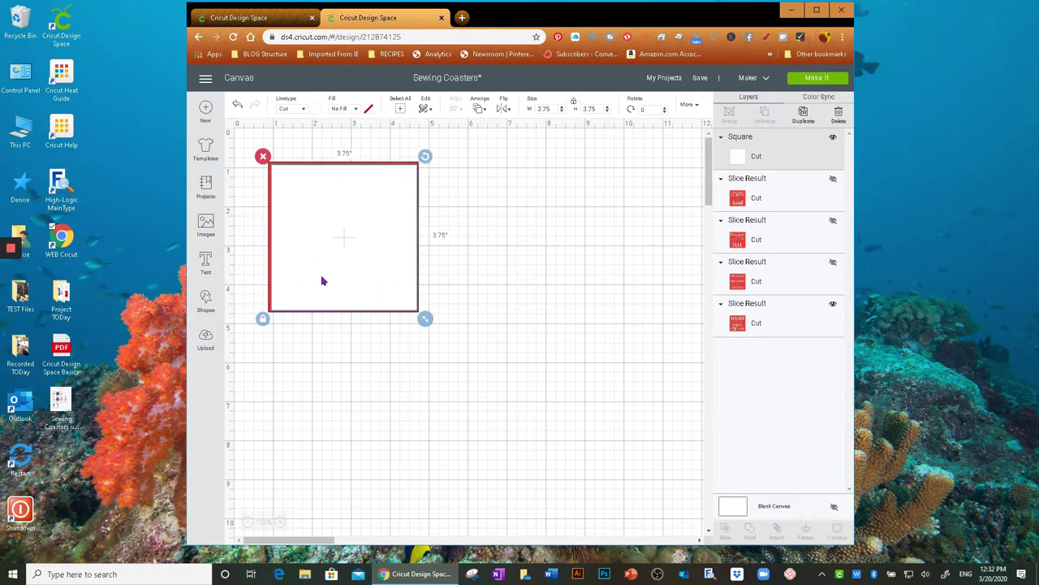
left_click(345, 266)
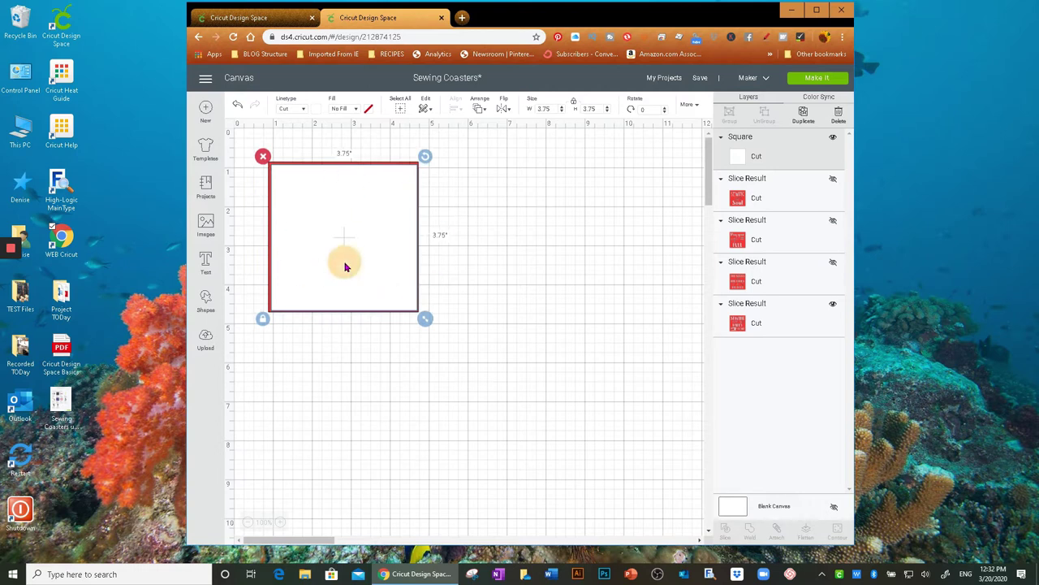
left_click_drag(344, 266, 346, 267)
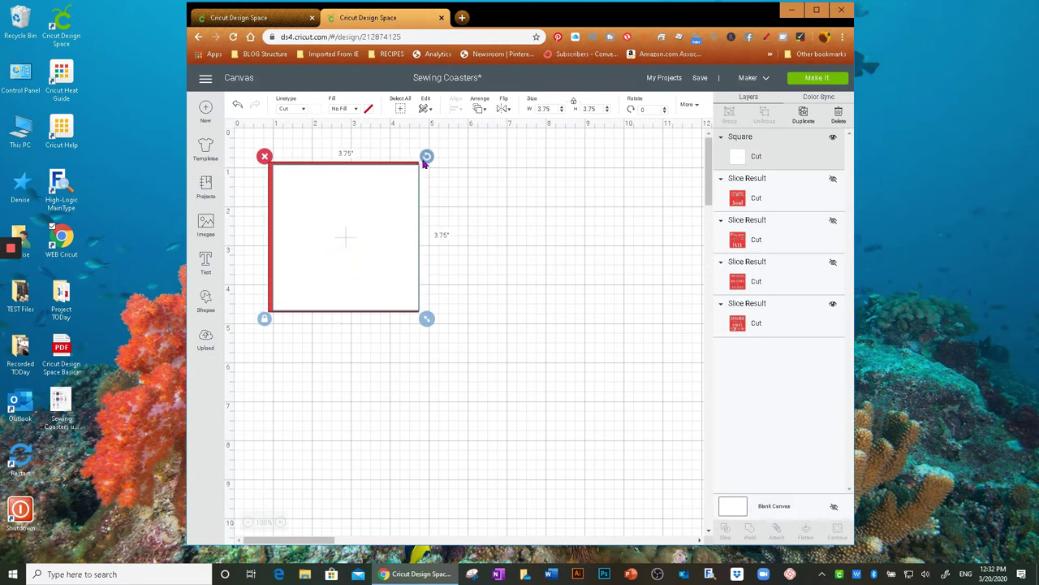
left_click_drag(386, 294, 384, 294)
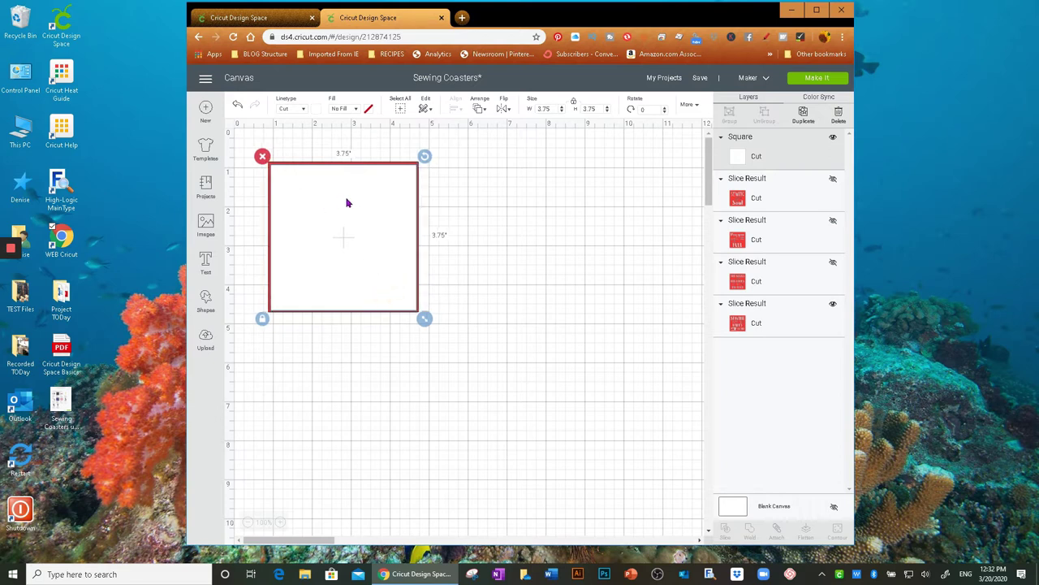
left_click_drag(354, 231, 521, 406)
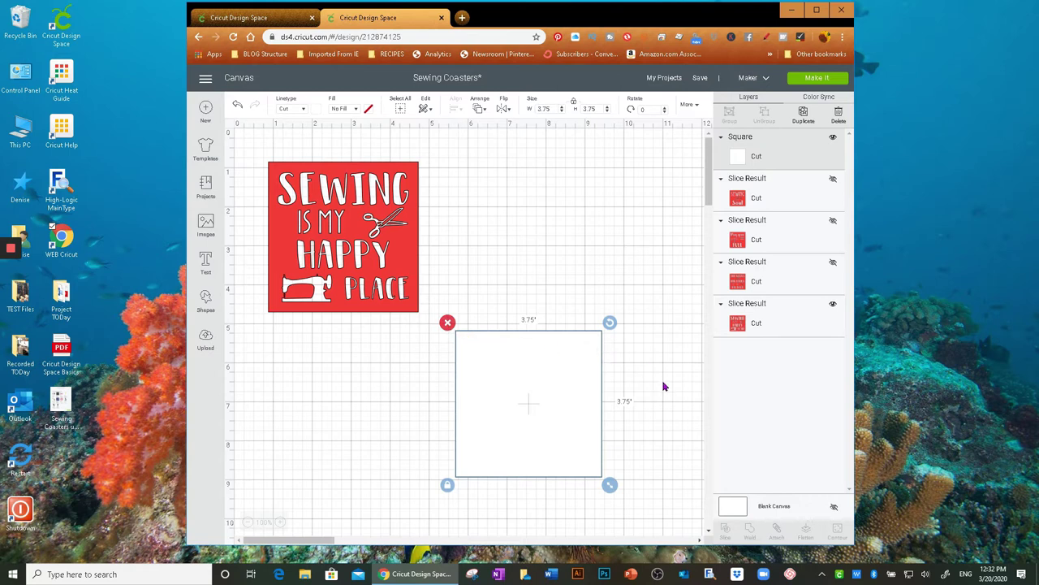
left_click(832, 138)
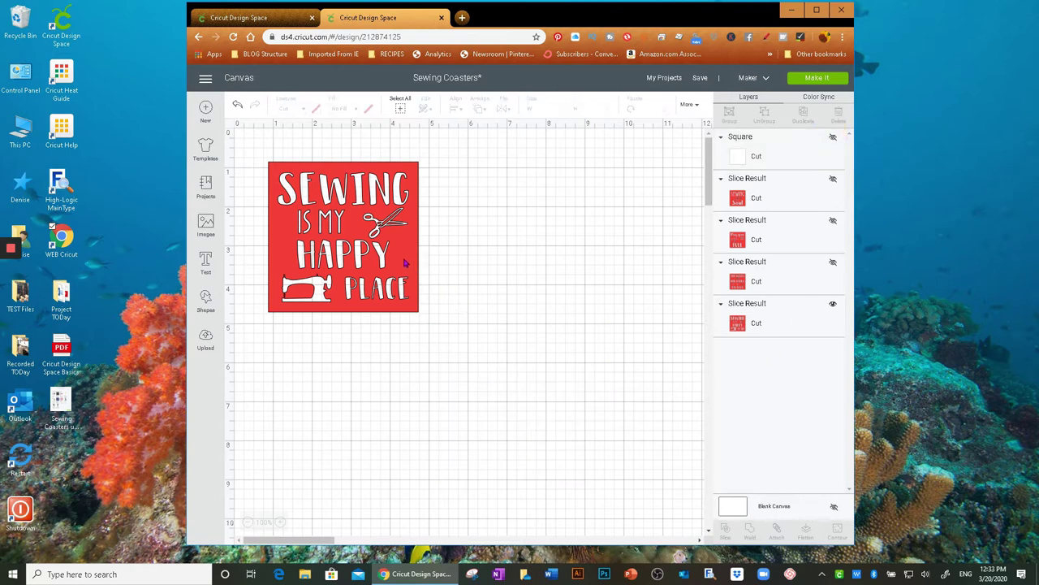
Step: Add a new square shape to the canvas and set its width to 3.85 inches, matching the red coaster
left_click_drag(406, 261, 403, 261)
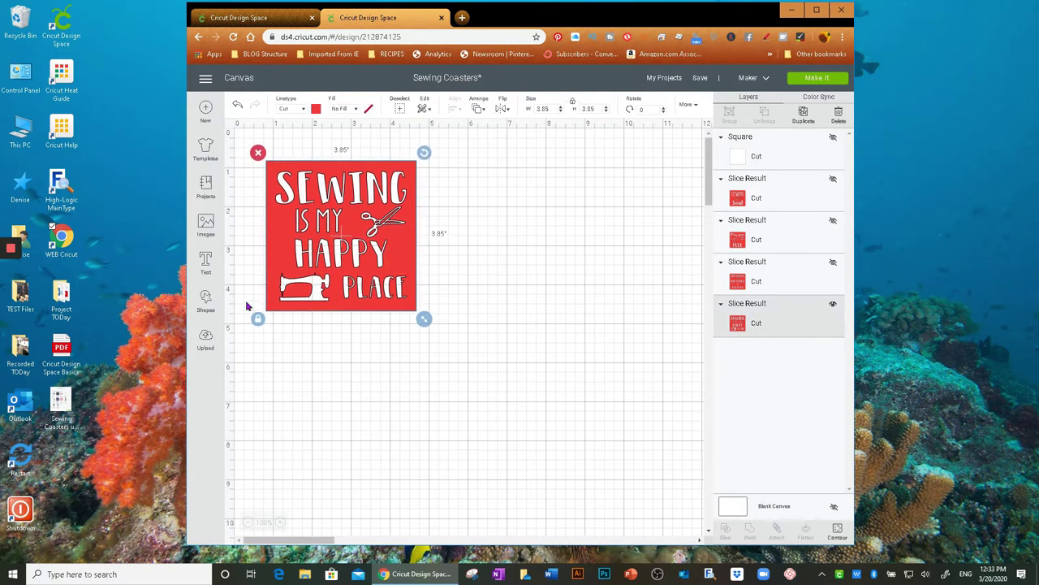
left_click(206, 298)
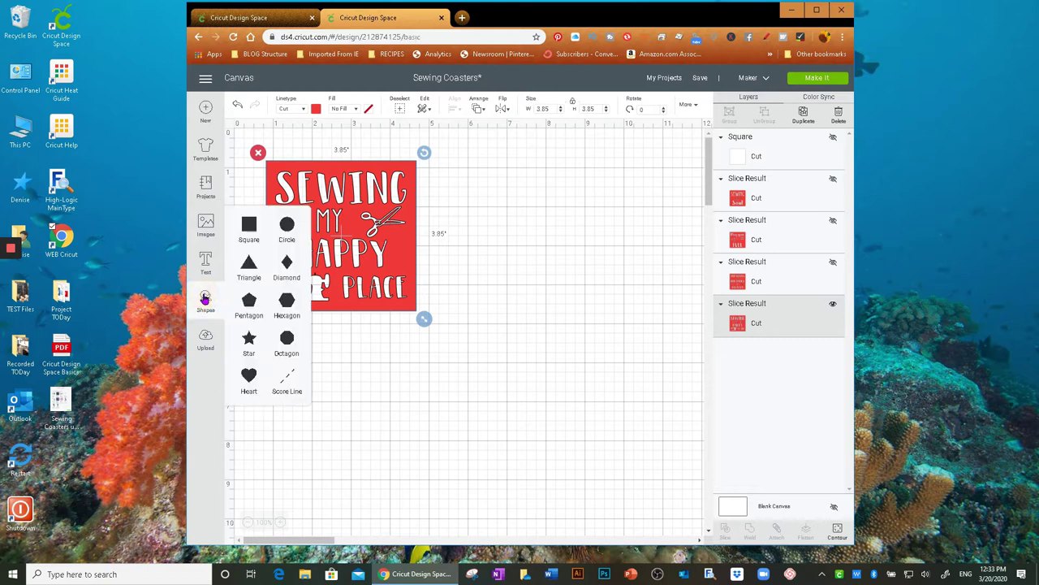
left_click(249, 228)
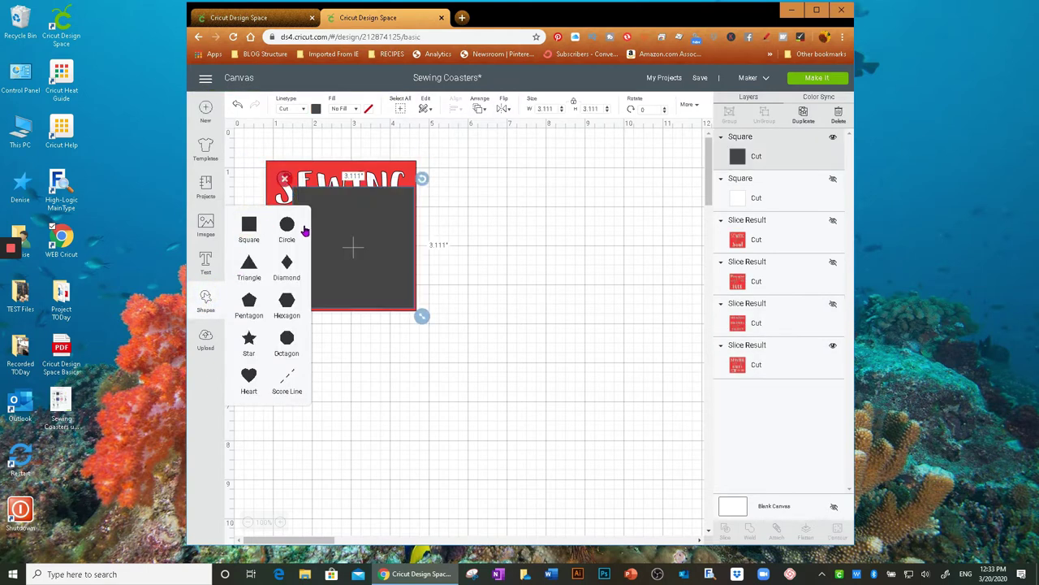
double_click(555, 108)
type("3.85")
key("Return")
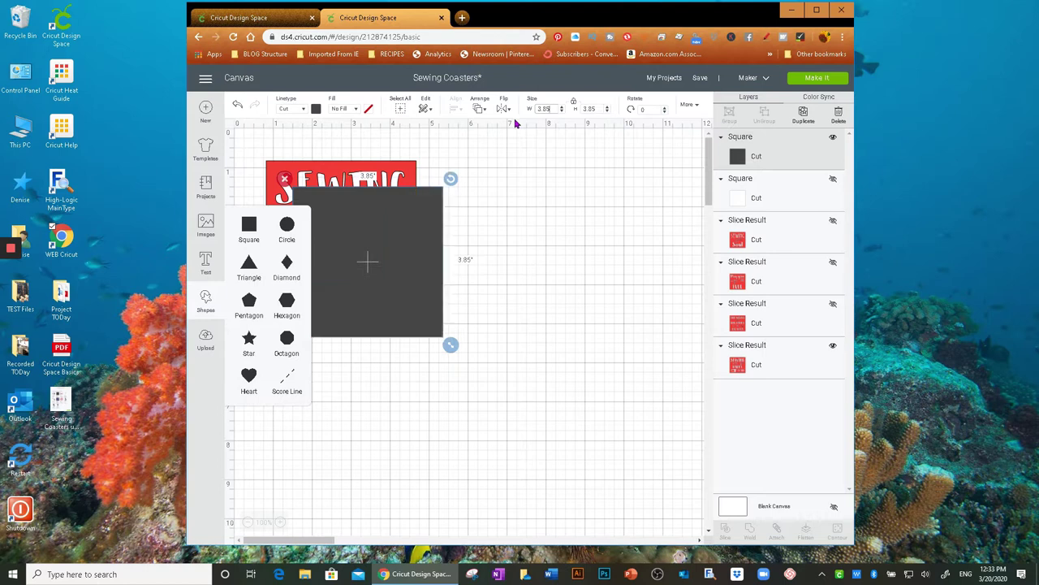
Step: Recolor the new square white and place it directly below the red coaster
left_click(317, 109)
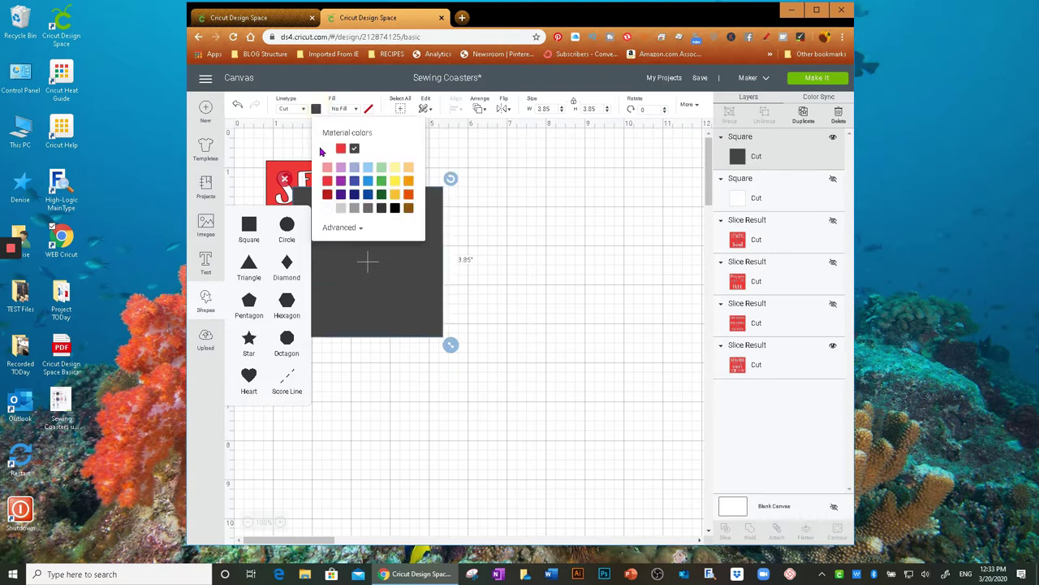
left_click(325, 149)
left_click_drag(390, 308, 364, 451)
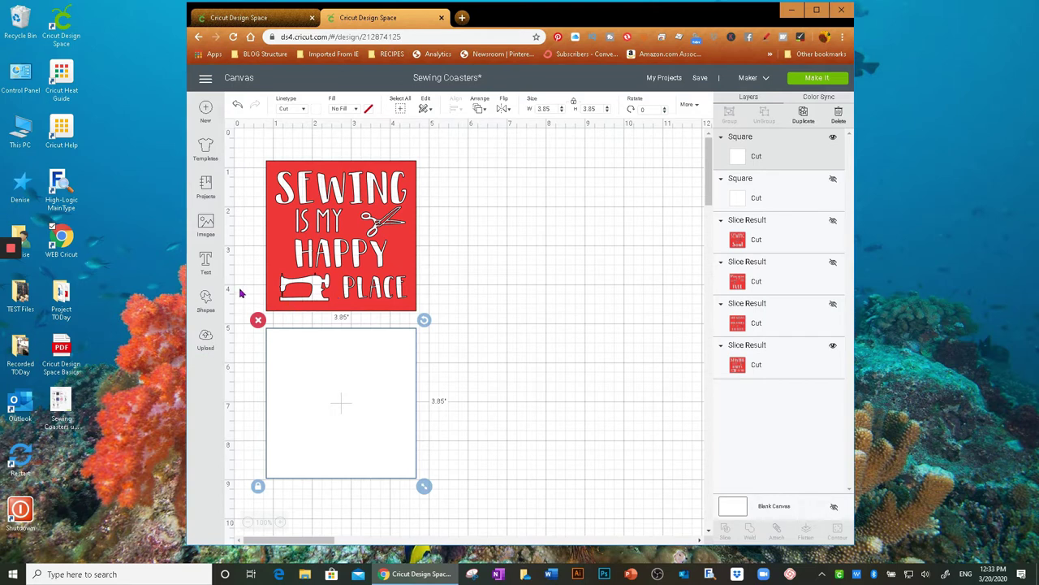
Step: Search the image library for "sewing"
left_click(205, 221)
left_click(645, 109)
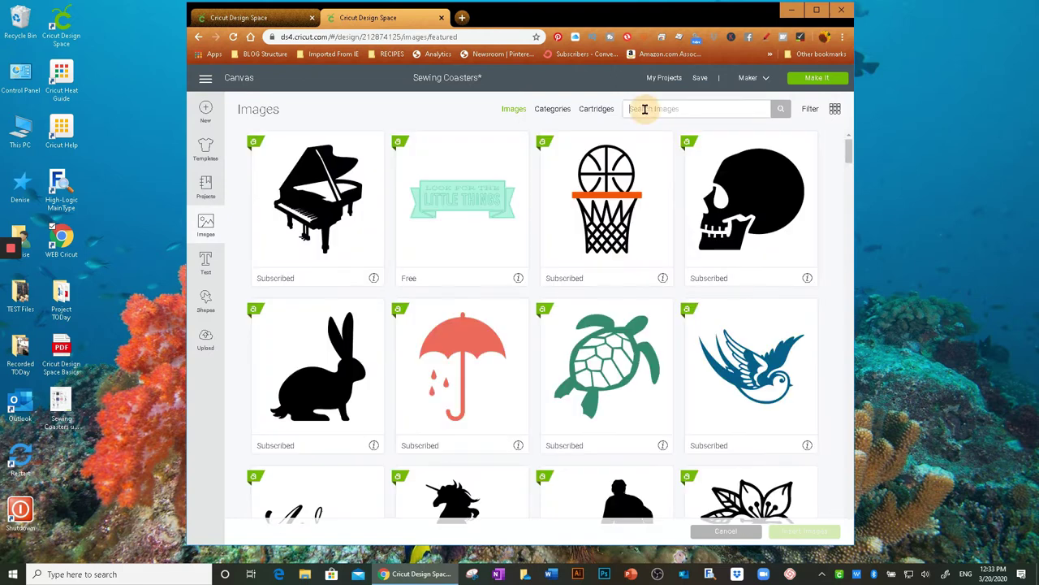
type("sewing")
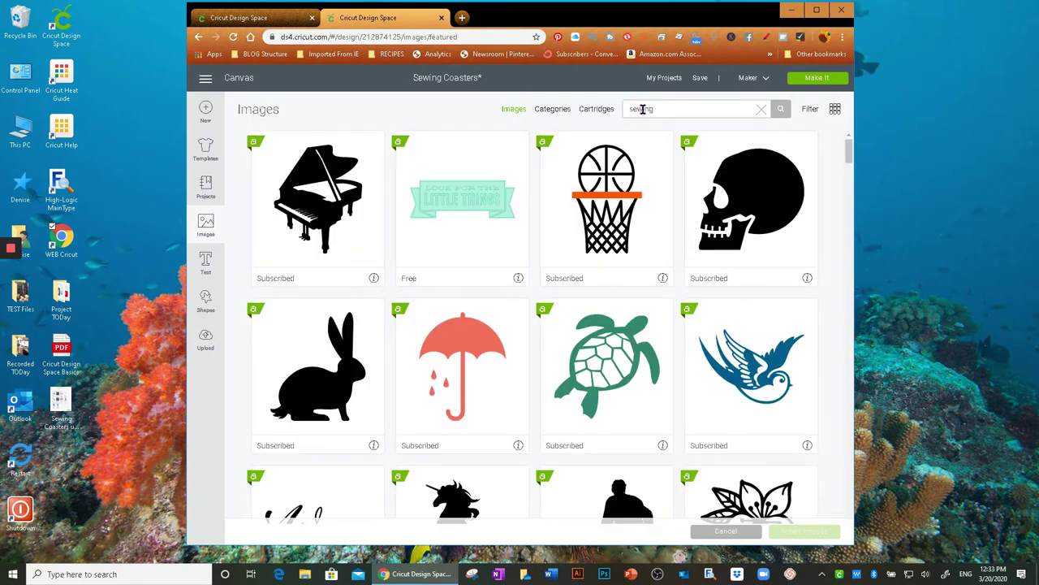
key("Return")
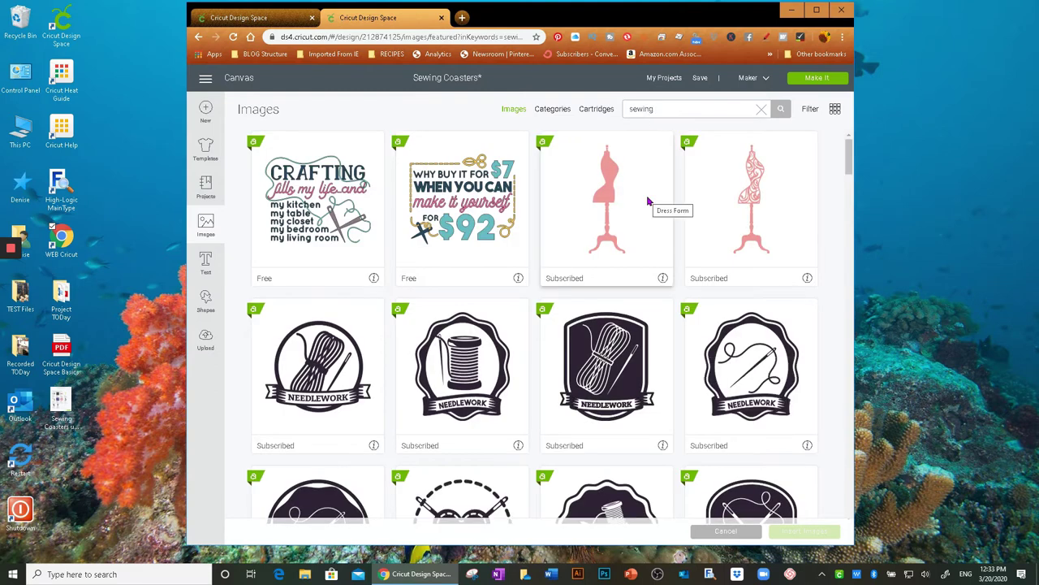
Step: Open the desktop picture of the Sewing Coasters project's images and fonts in Photos and move the browser window beside it
double_click(59, 404)
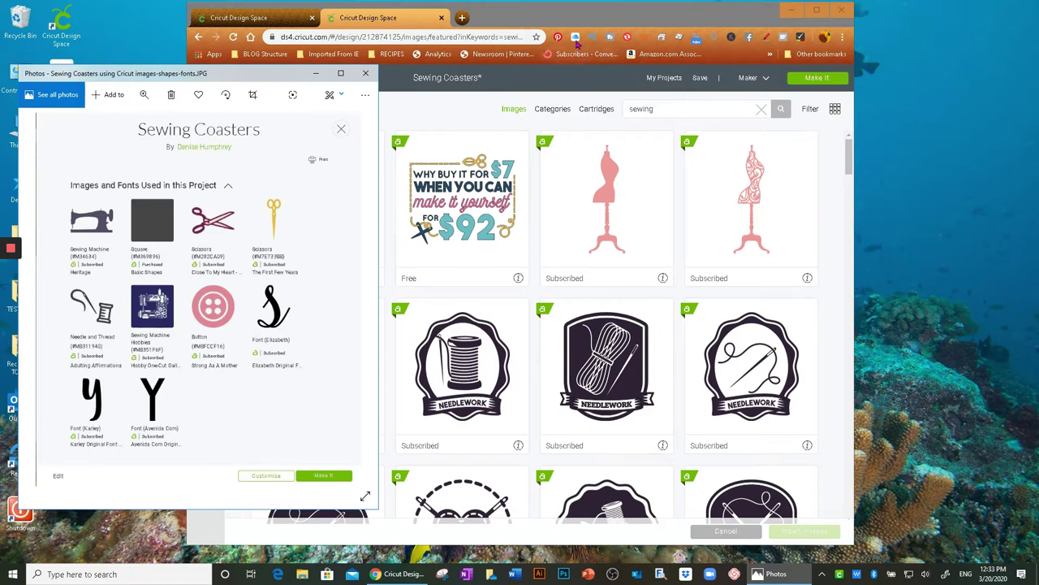
left_click_drag(580, 14, 677, 14)
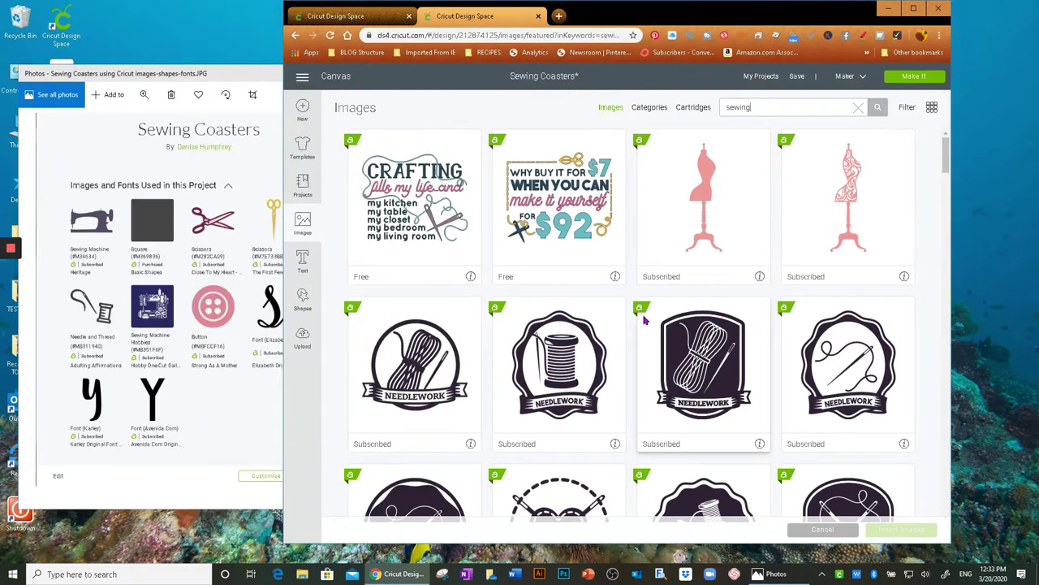
Step: Select the plum-outlined open scissors from the sewing image results, matching the reference picture
scroll(643, 321, "down", 2)
scroll(644, 320, "down", 6)
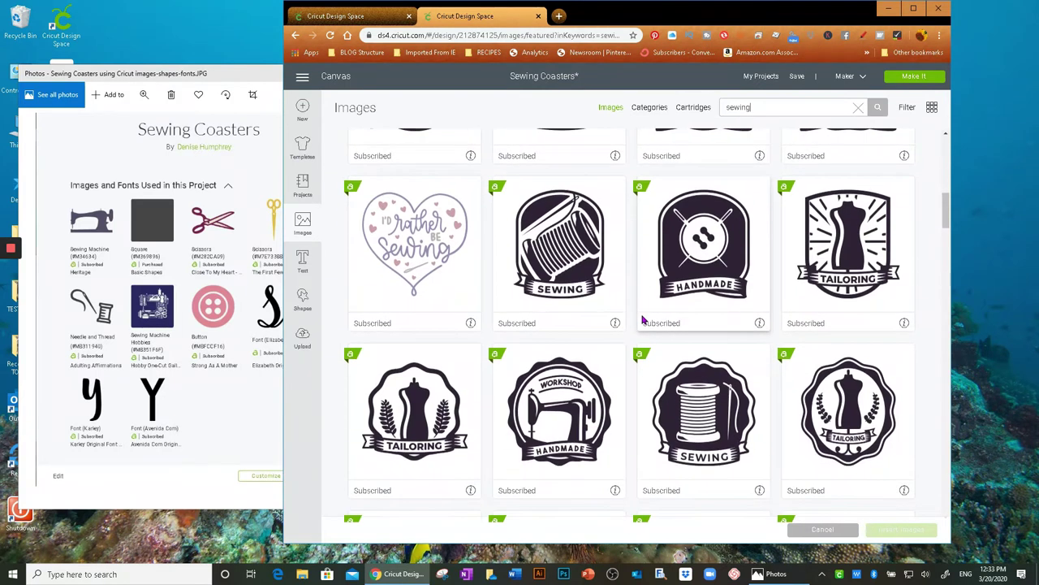
scroll(641, 319, "down", 3)
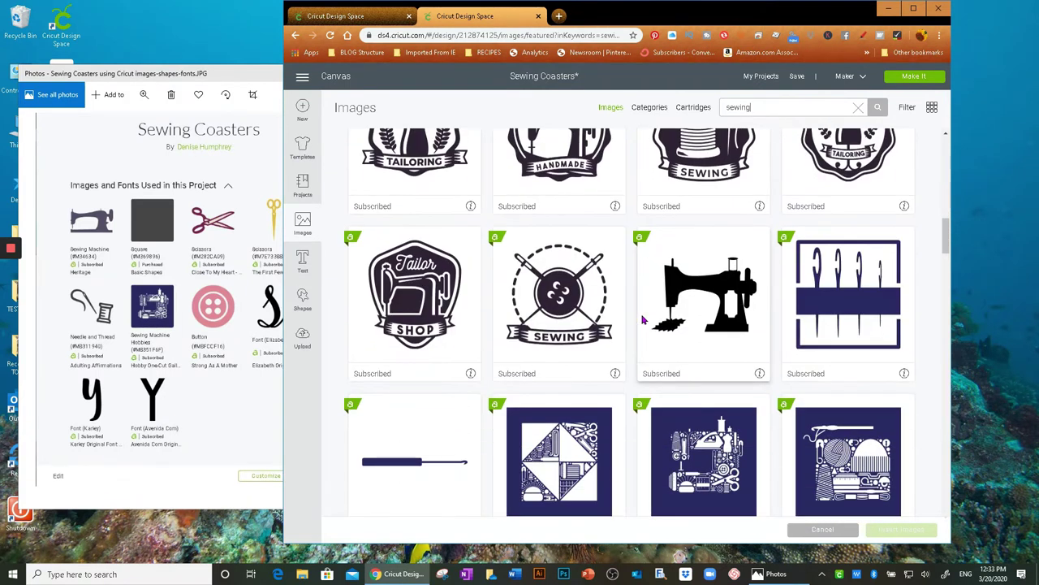
scroll(642, 319, "down", 2)
scroll(641, 319, "down", 4)
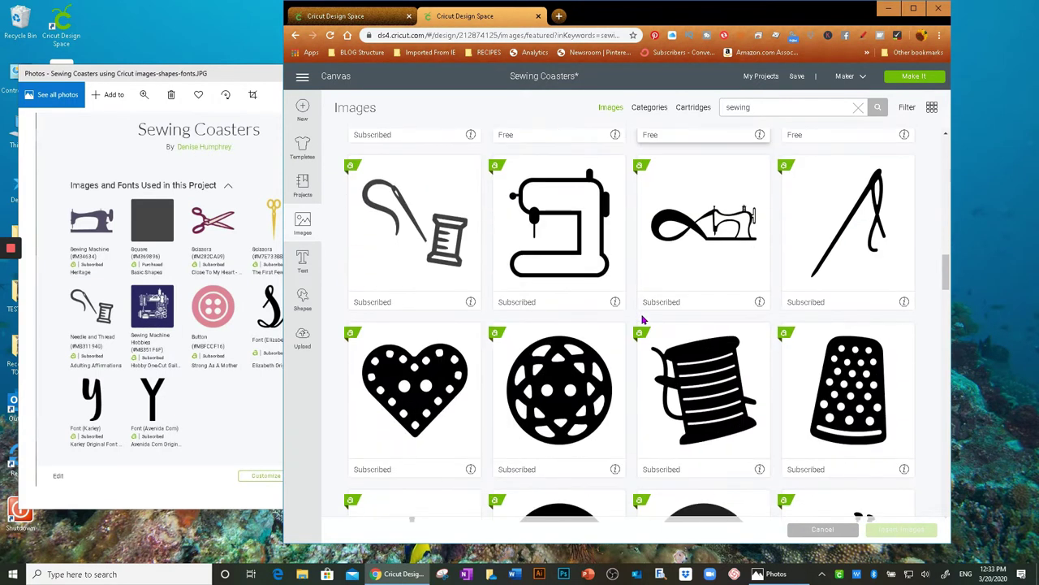
scroll(642, 319, "down", 8)
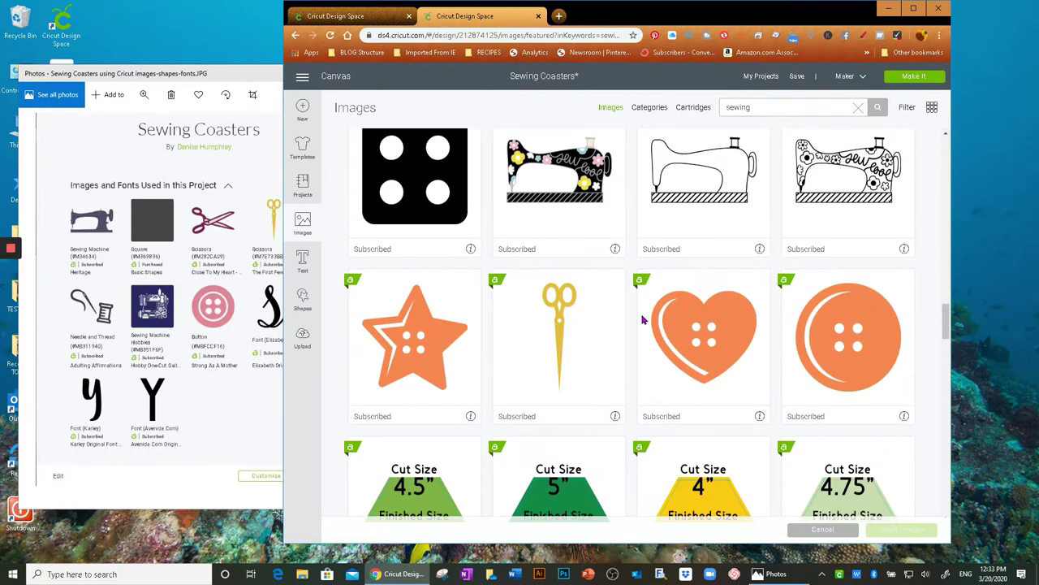
scroll(642, 319, "down", 2)
scroll(641, 319, "up", 4)
scroll(641, 315, "down", 4)
scroll(641, 315, "down", 6)
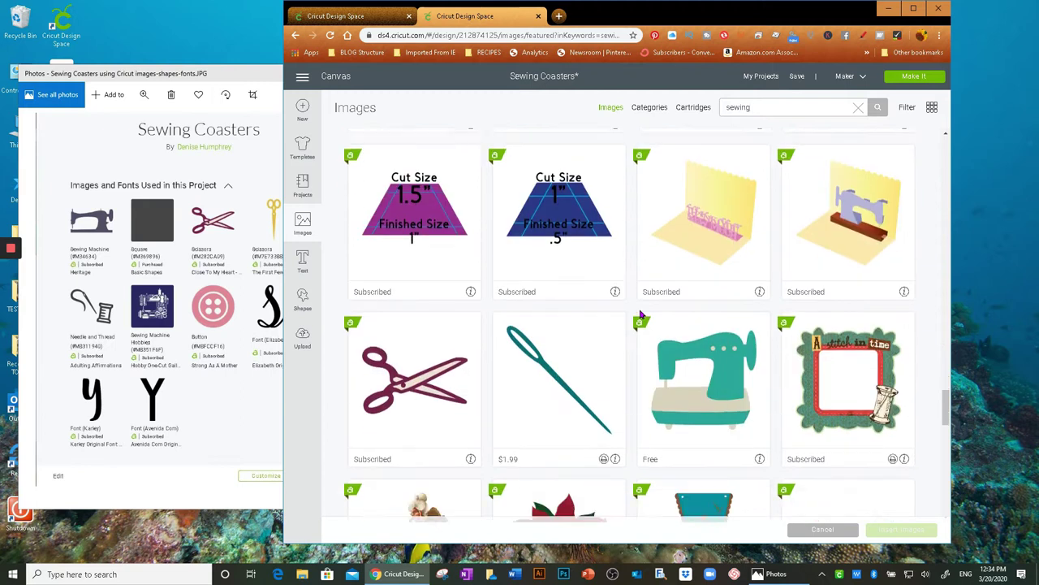
left_click(393, 373)
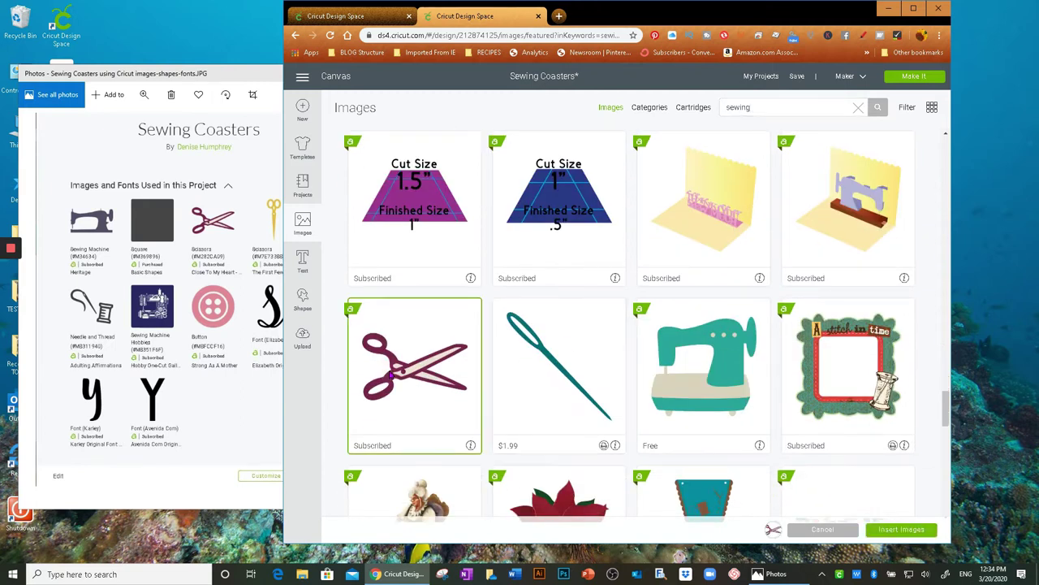
Step: Add the solid purple-gray sewing machine from the end of the results to the selection and insert both images on the canvas
left_click(342, 16)
left_click(438, 17)
scroll(733, 377, "down", 5)
scroll(733, 378, "down", 7)
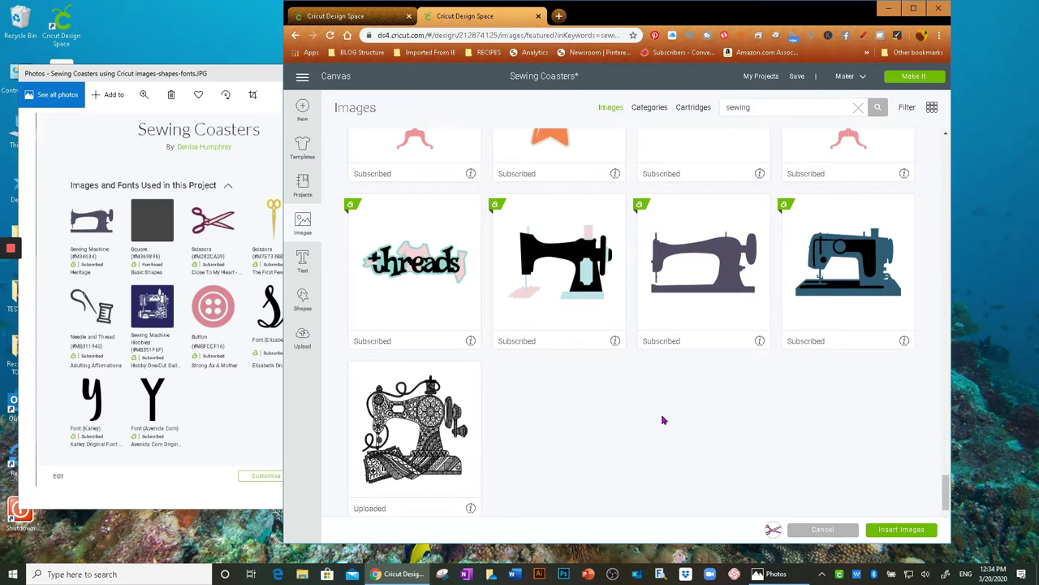
left_click(702, 280)
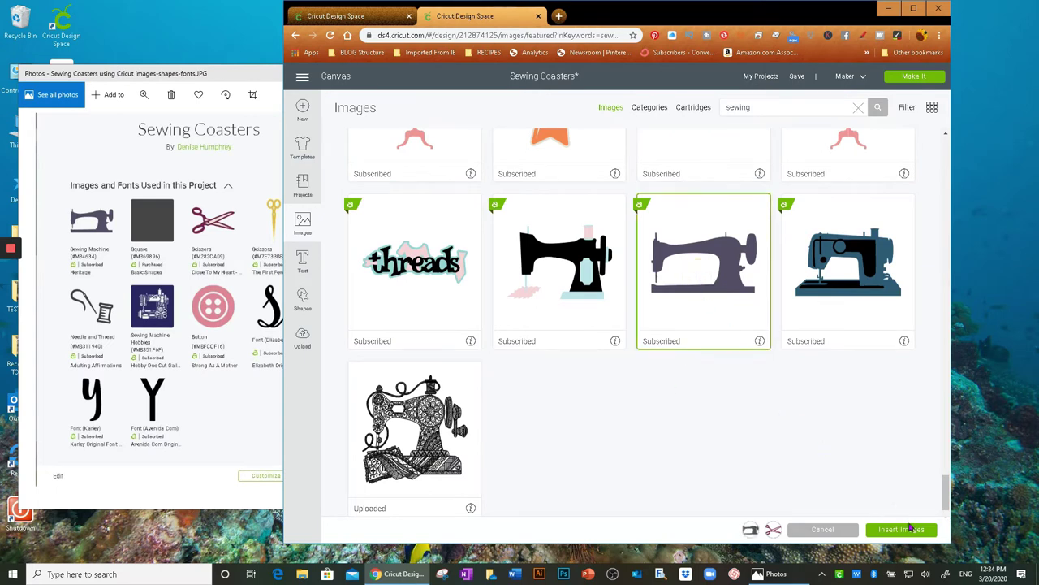
left_click(921, 532)
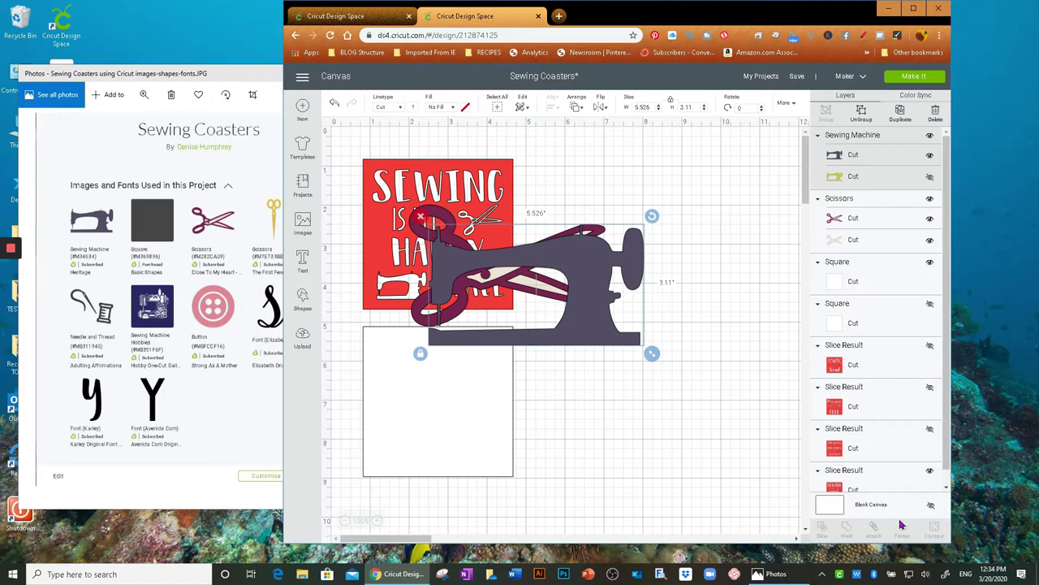
Step: Move the sewing machine image clear of the coaster and shrink it to roughly the size of the coaster's machine
left_click_drag(586, 343, 652, 458)
left_click_drag(718, 470, 546, 370)
Step: Shrink the scissors to about 1.1 inches wide, rotate them to about 347° like the coaster's scissors, and place them beside the coaster
left_click(526, 276)
left_click_drag(614, 333, 504, 197)
left_click_drag(480, 231, 507, 243)
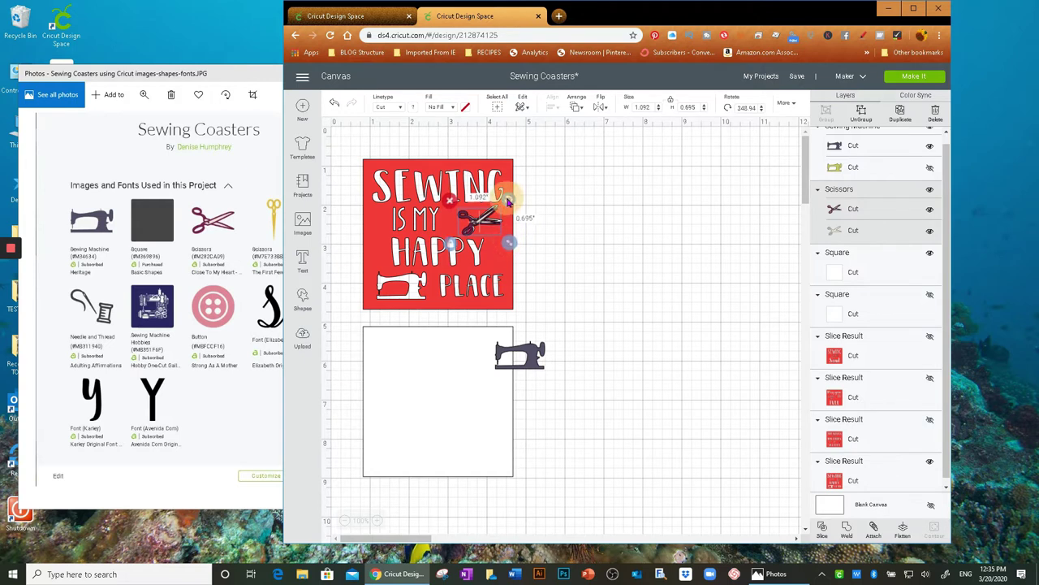
left_click_drag(507, 198, 614, 238)
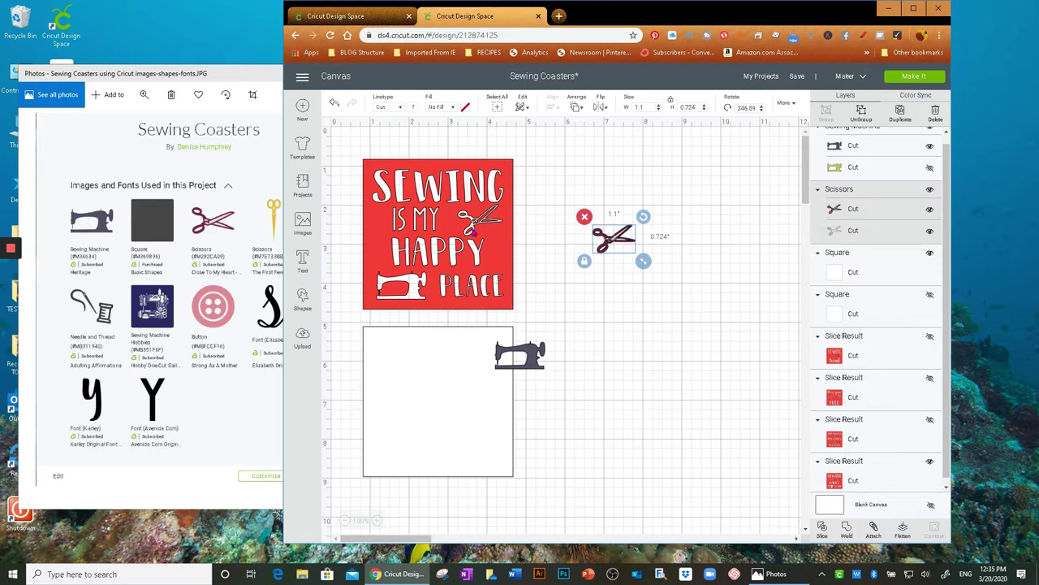
Step: Move the sewing machine image to the empty area beside the white square and recolor it black
left_click(929, 234)
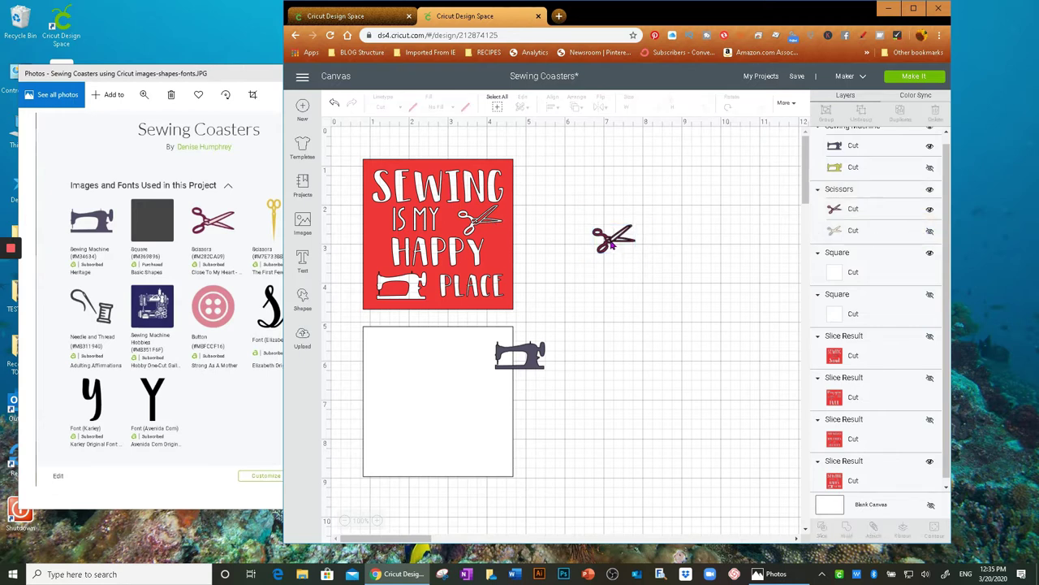
left_click_drag(529, 359, 599, 349)
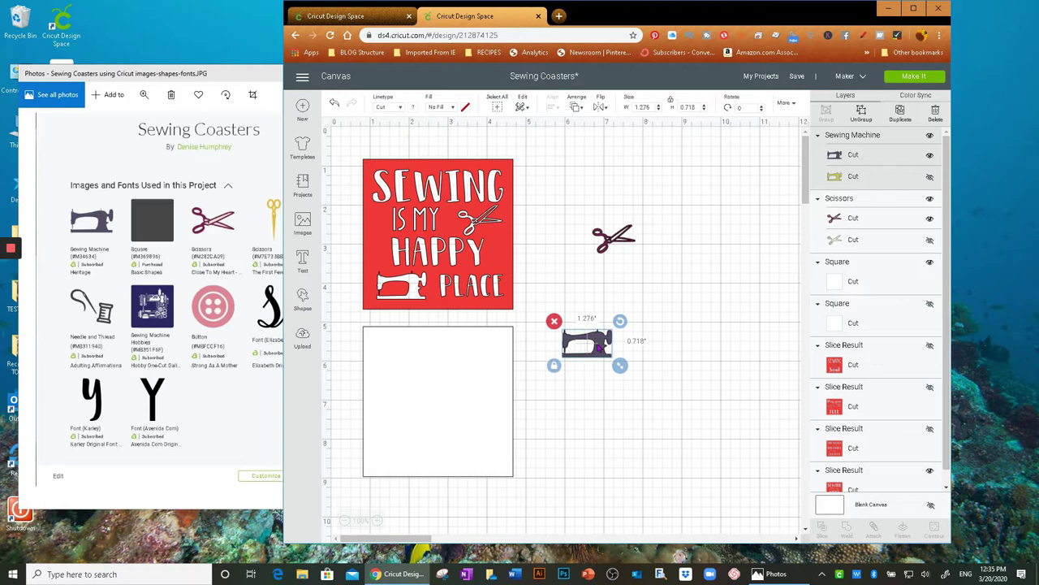
left_click(415, 109)
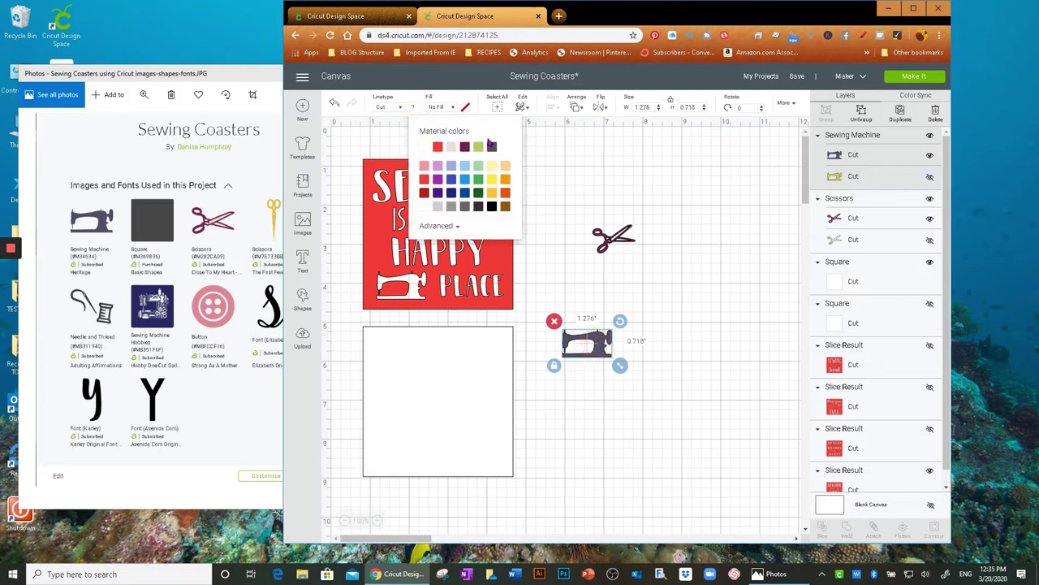
left_click(492, 208)
Step: Recolor the scissors image beside the red coaster black to match the sewing machine
left_click(615, 237)
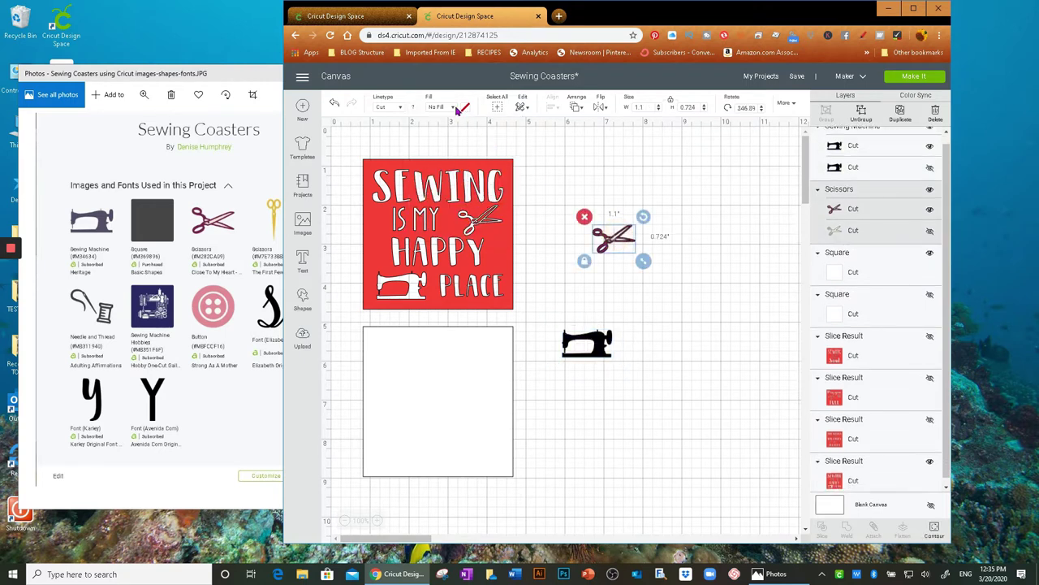
left_click(411, 109)
left_click(478, 150)
left_click(629, 385)
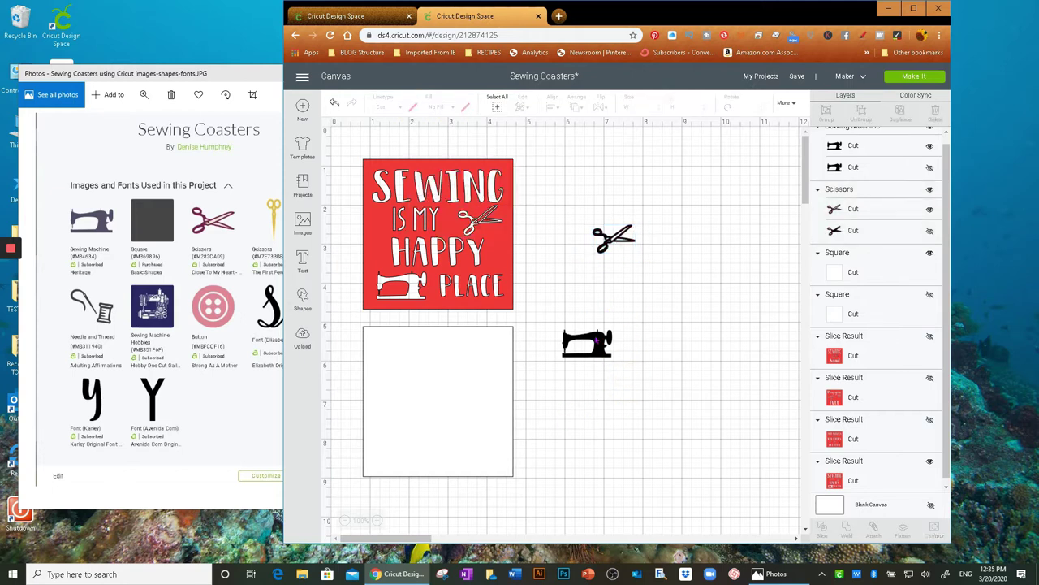
Step: Start a new text object on the canvas
left_click(302, 258)
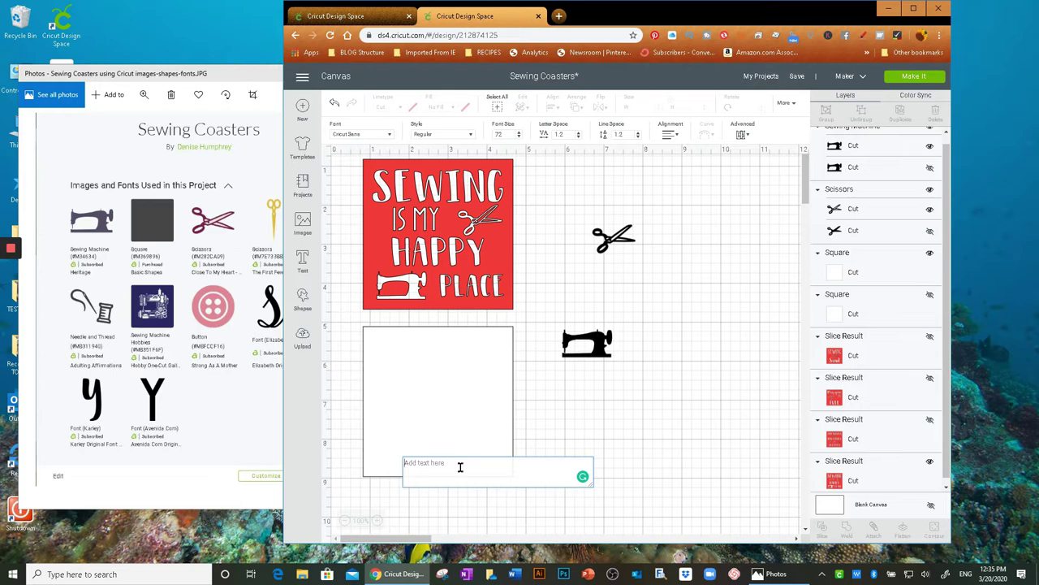
type("karl")
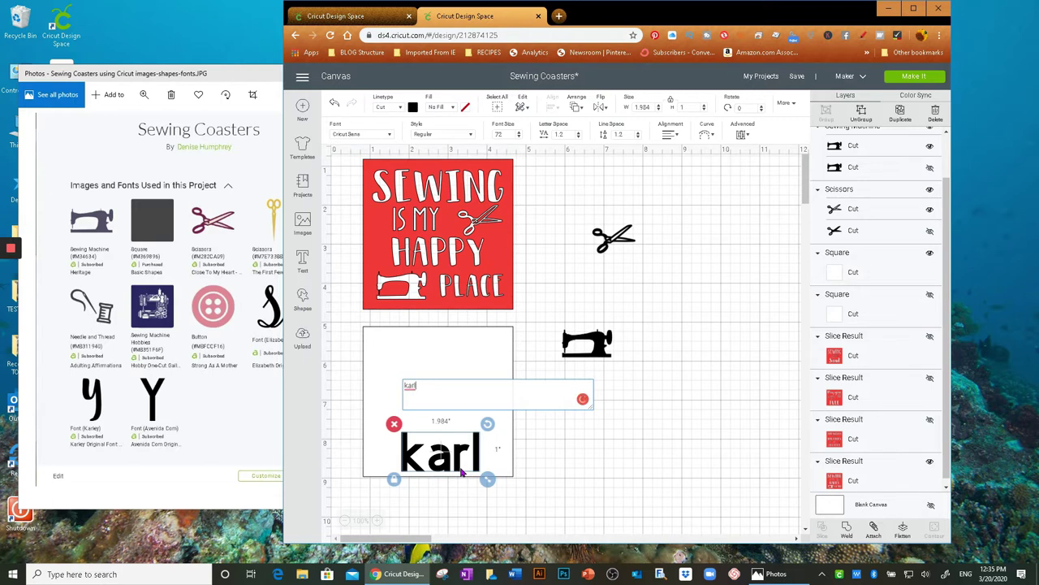
key("BackSpace")
key("BackSpace")
key("BackSpace")
key("BackSpace")
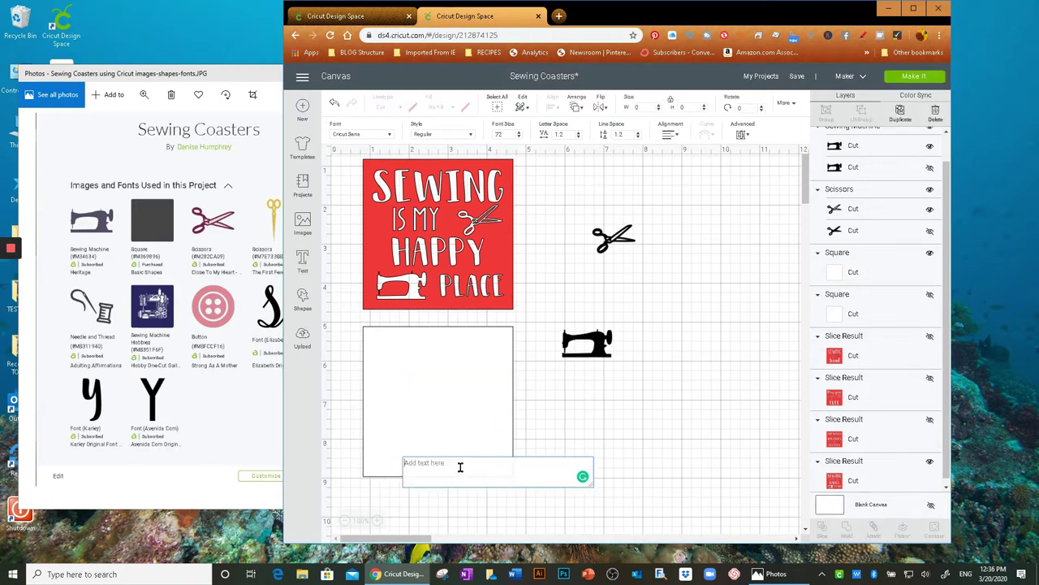
Step: Enter SEWING in capitals as the content of the new text object
type("SEWINTG")
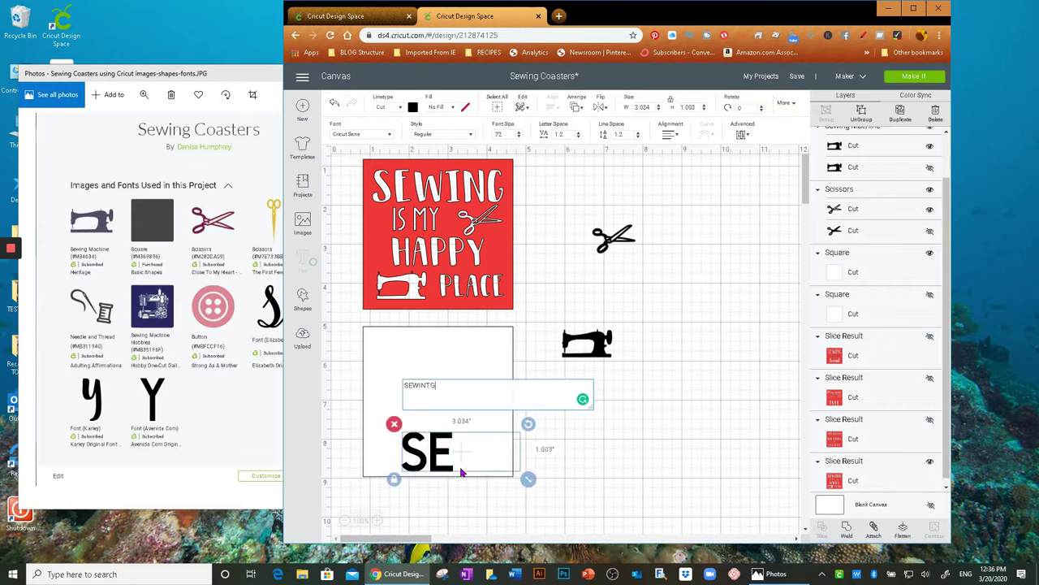
key("BackSpace")
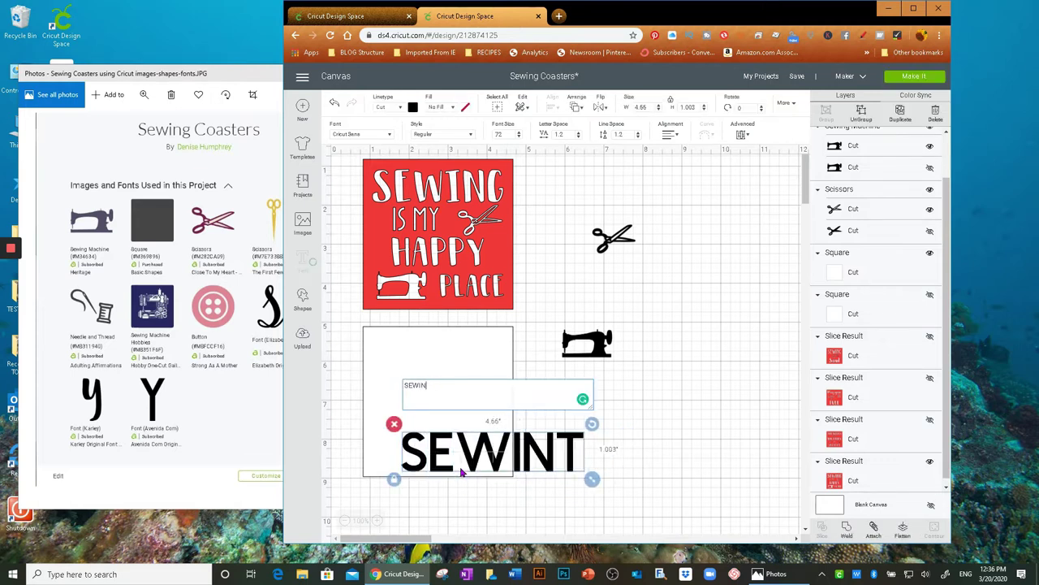
key("BackSpace")
type("G")
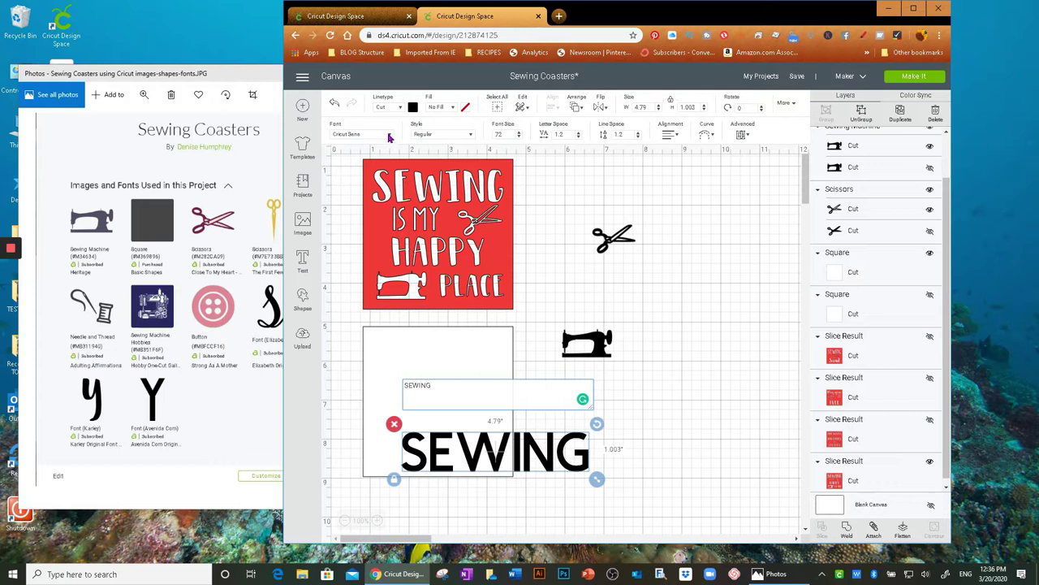
Step: Set the SEWING text's font to Karley and shrink it to about 3.26 inches wide near the white square's upper edge
left_click(389, 138)
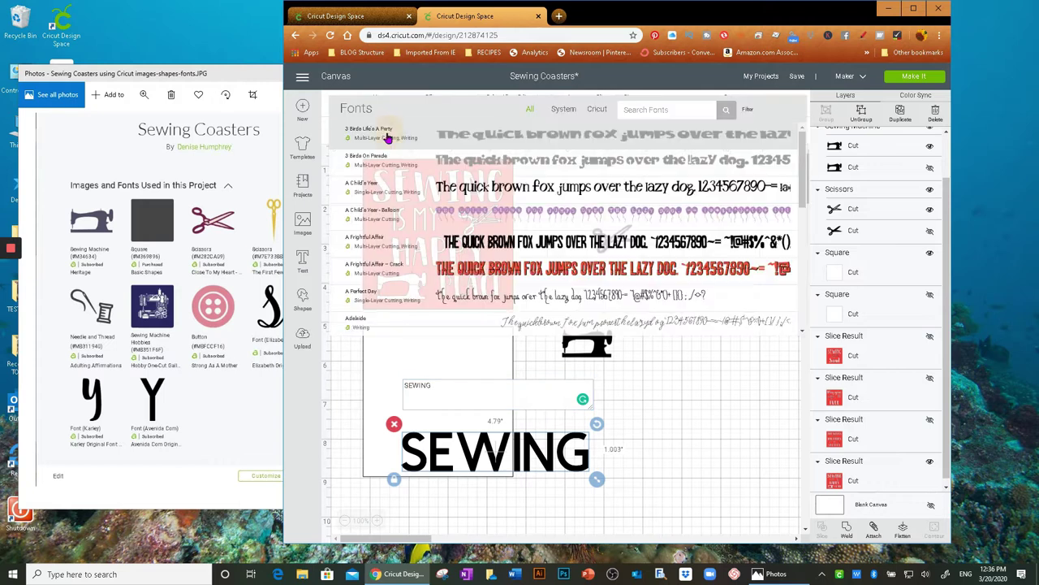
left_click(662, 117)
type("KARLEY")
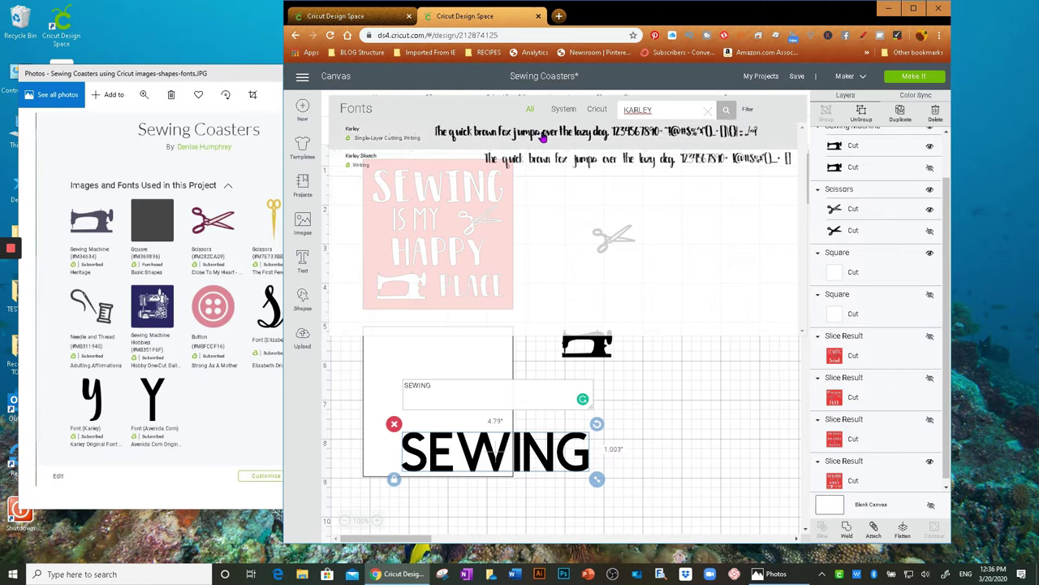
left_click(542, 136)
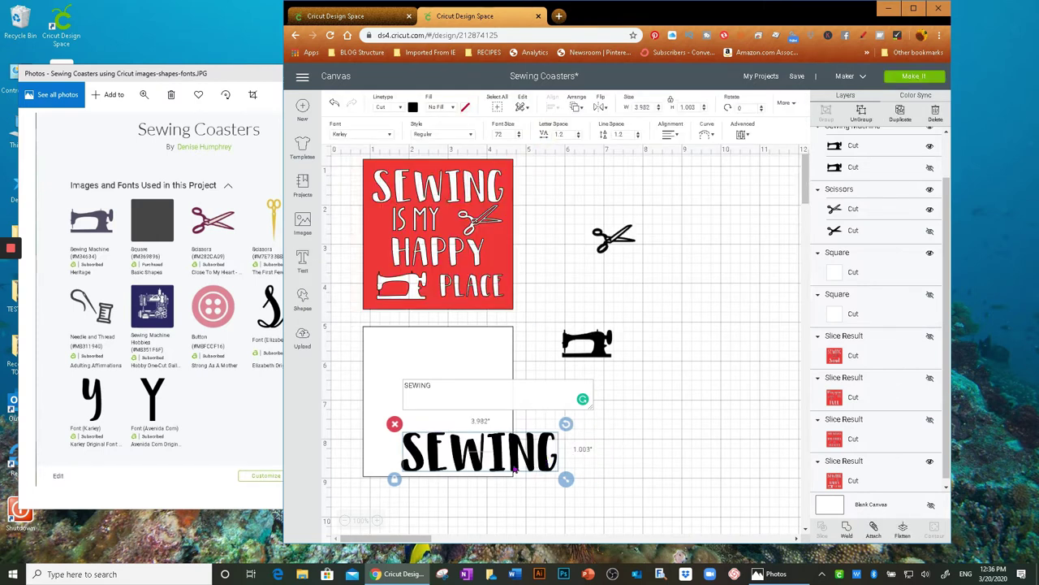
left_click_drag(566, 480, 451, 367)
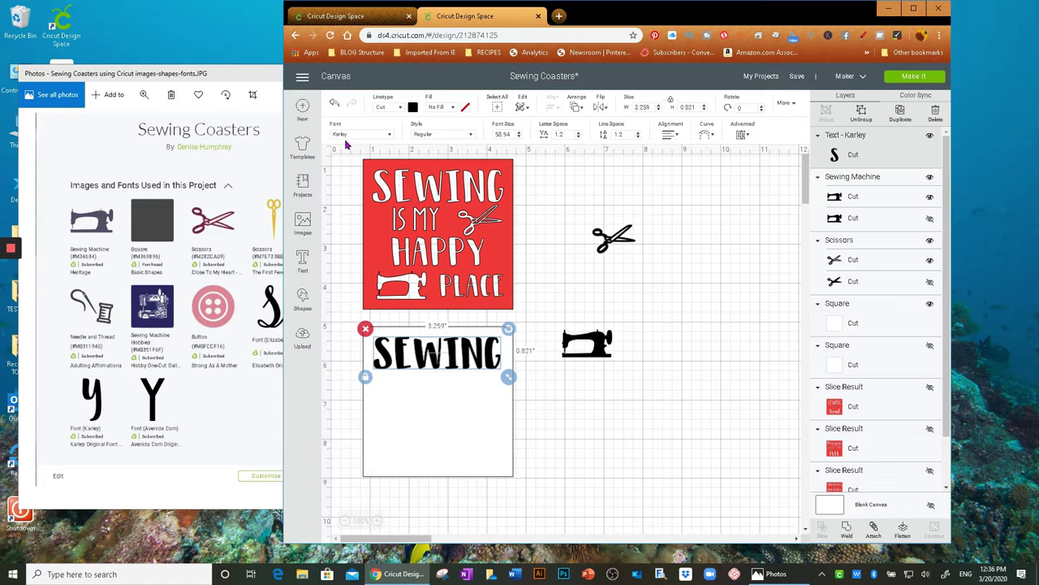
Step: Add the word HAPPY as separate Karley text, shrunk to about 2.35 inches wide, in the white square's lower half
left_click(302, 258)
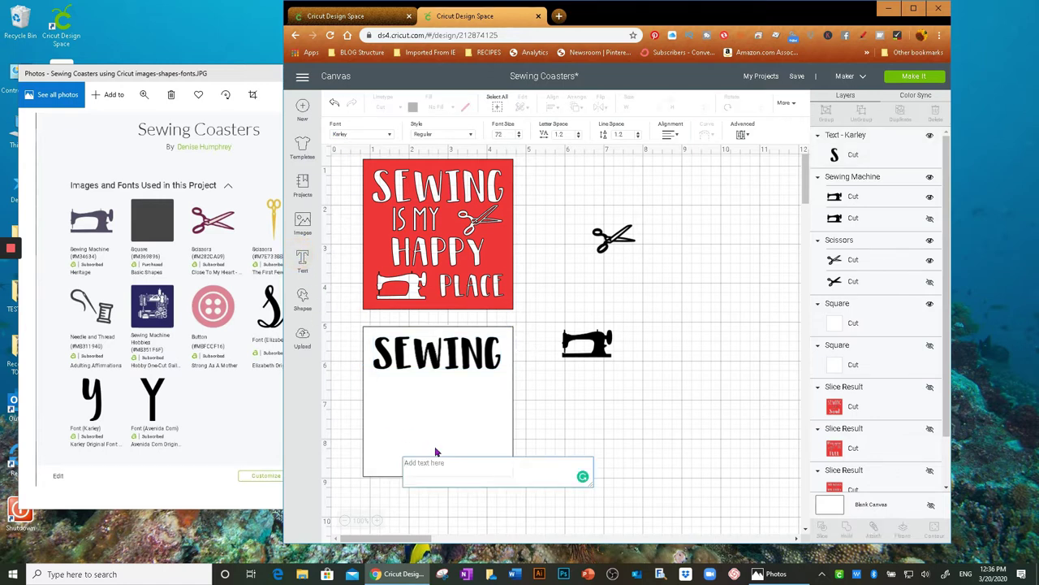
type("HAPPY")
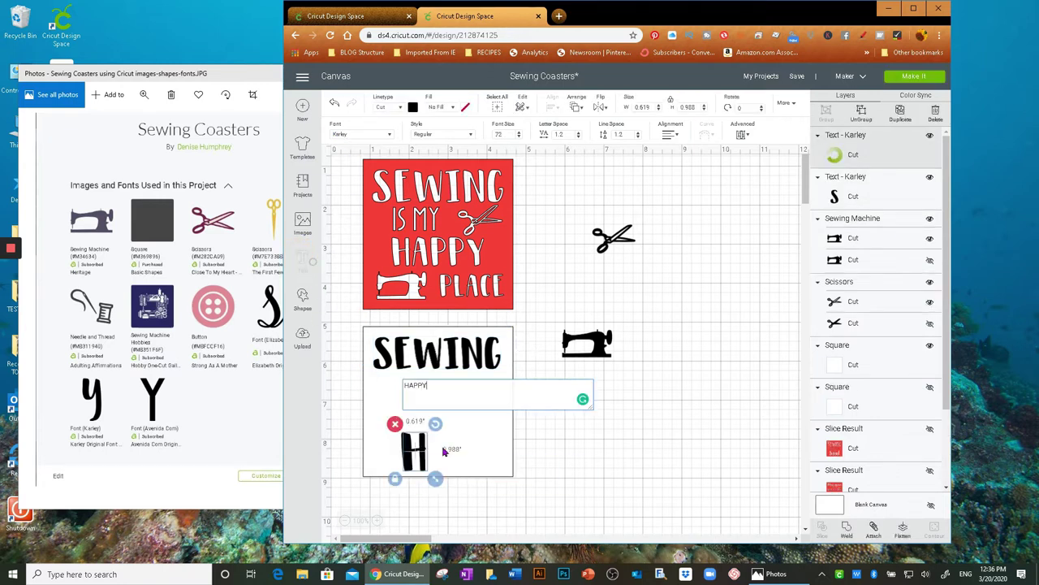
left_click_drag(535, 479, 453, 427)
Step: Add the word PLACE as separate text about 1.56 inches wide and move the white square clear of the words
left_click(302, 260)
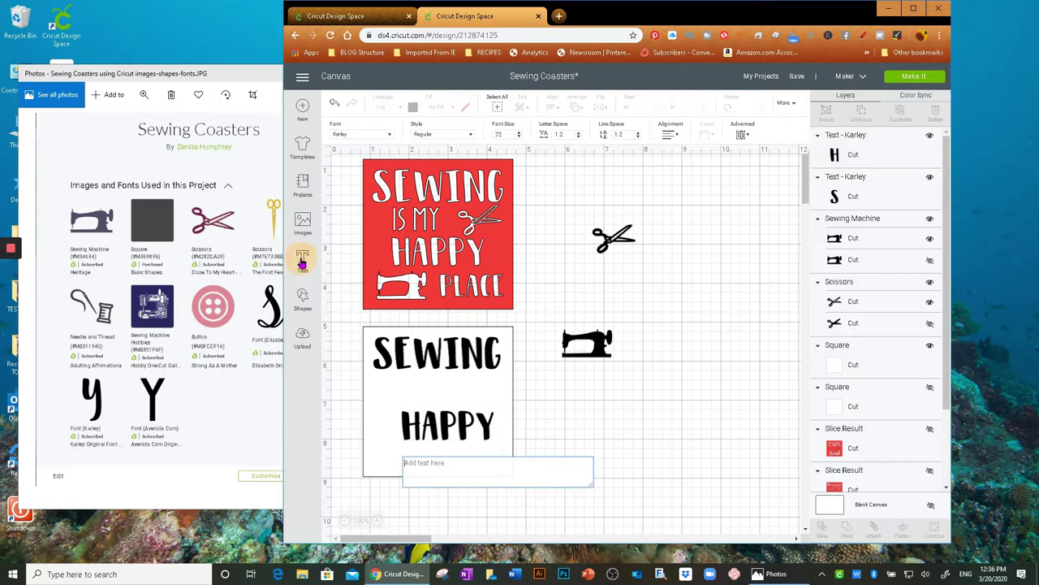
type("PLACE")
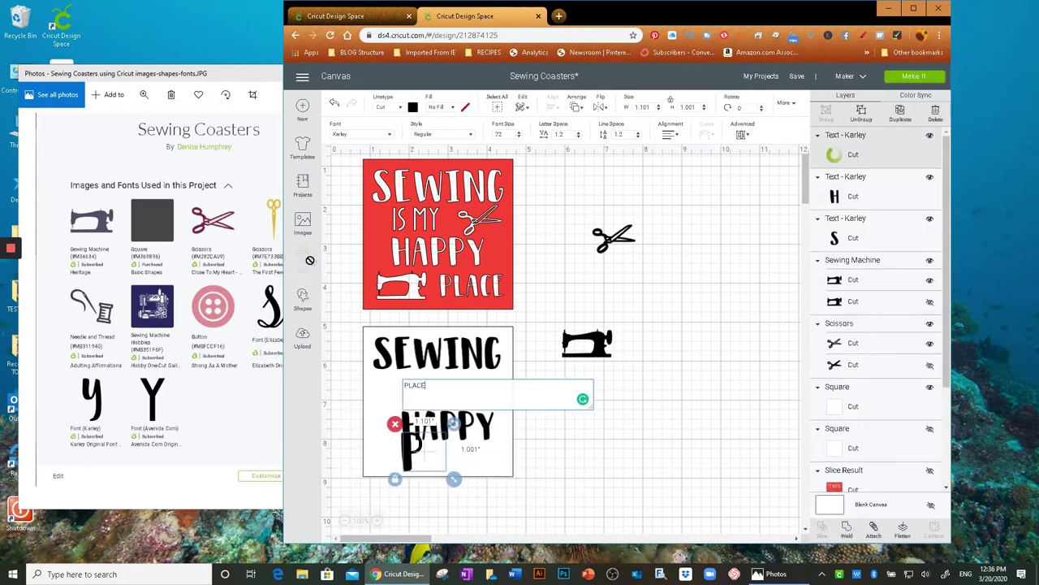
left_click_drag(523, 479, 635, 500)
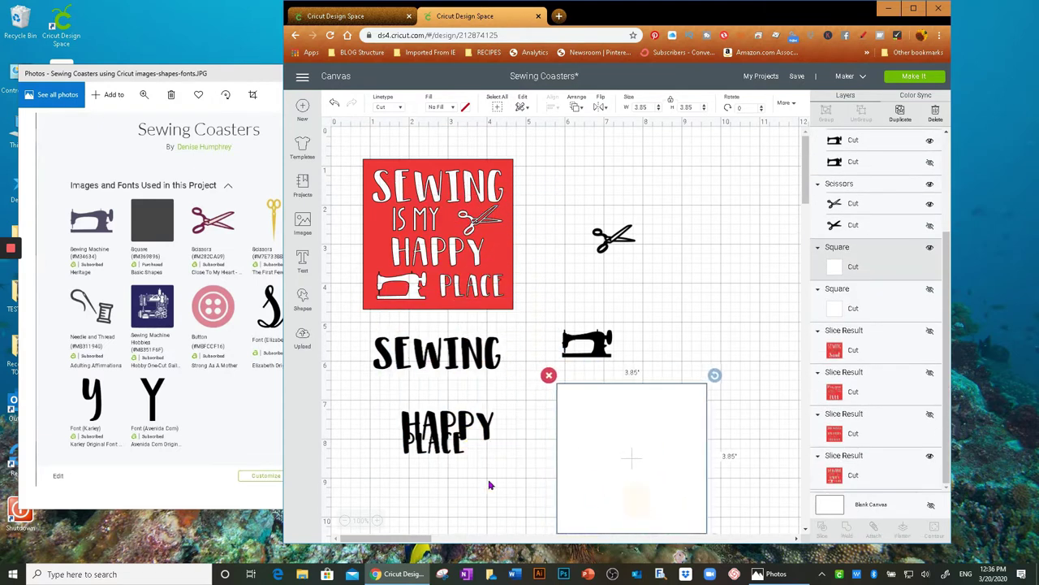
Step: Separate the overlapping words by moving PLACE below HAPPY and placing HAPPY between SEWING and PLACE
left_click(452, 455)
left_click_drag(452, 458, 434, 485)
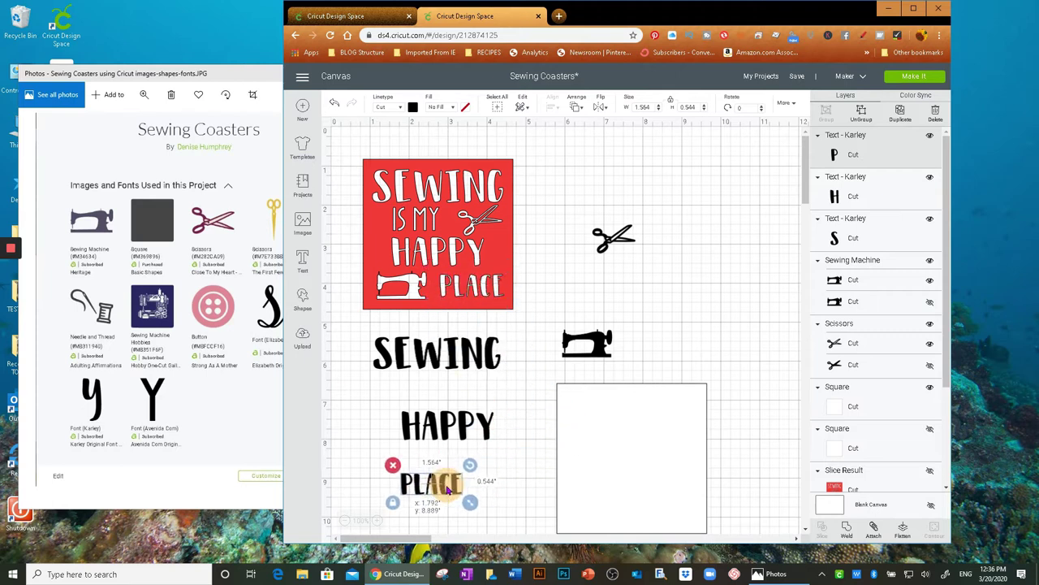
double_click(436, 431)
left_click(493, 385)
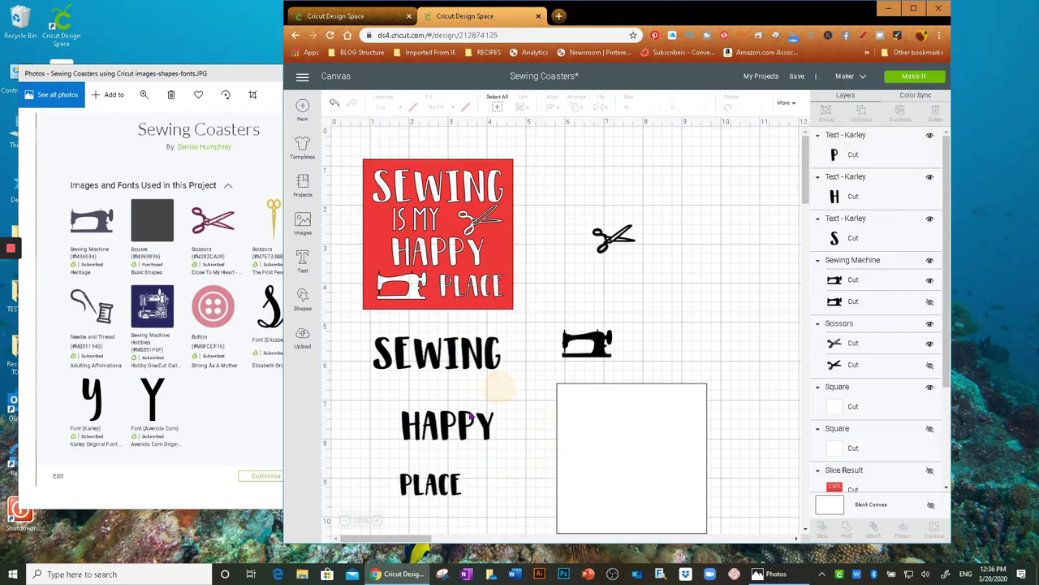
left_click(451, 430)
left_click_drag(450, 430, 481, 436)
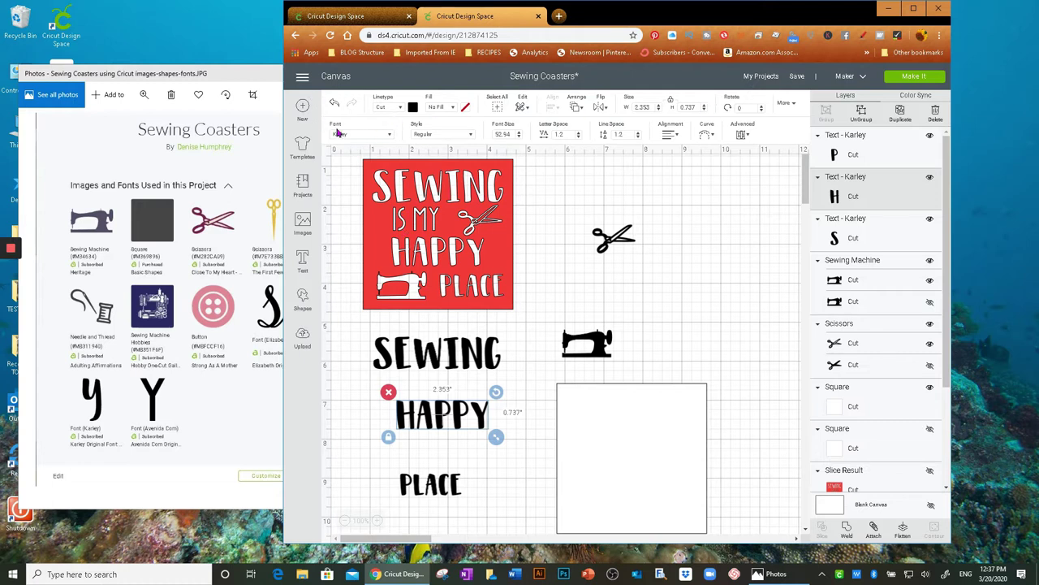
Step: Try the Avenida Com font on the word HAPPY
left_click(368, 137)
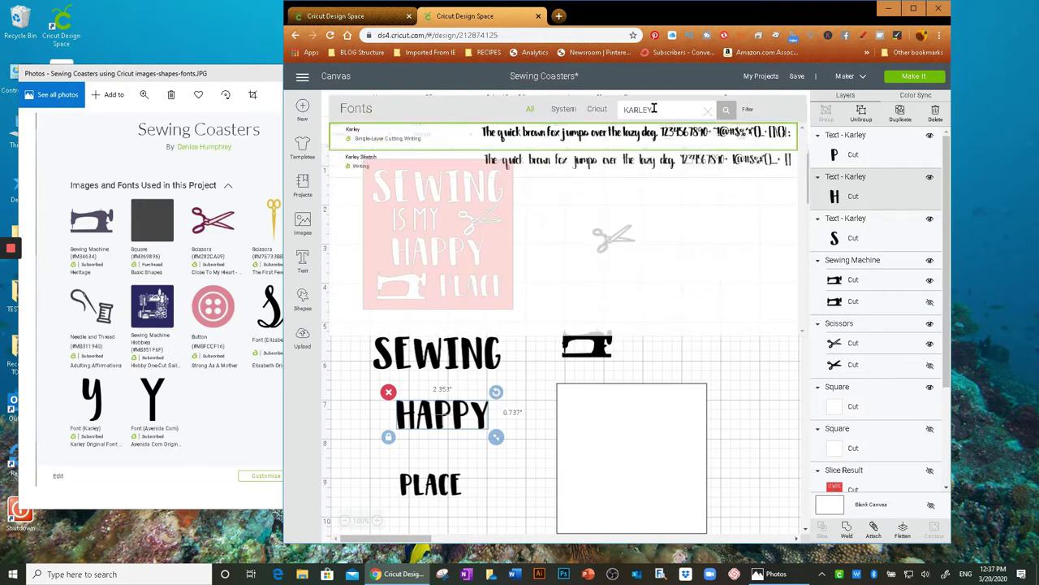
type("A")
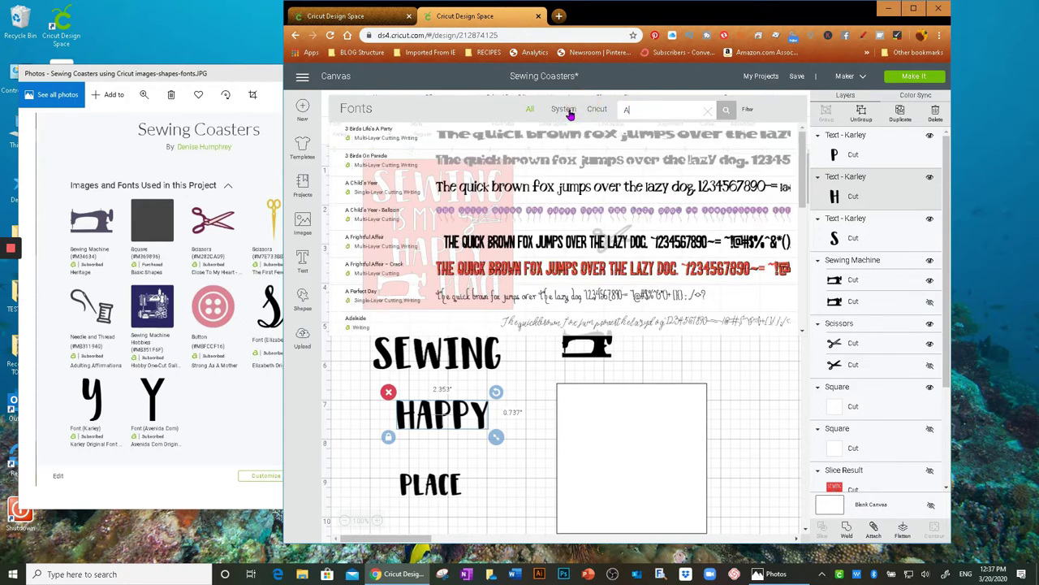
type("VENIDA")
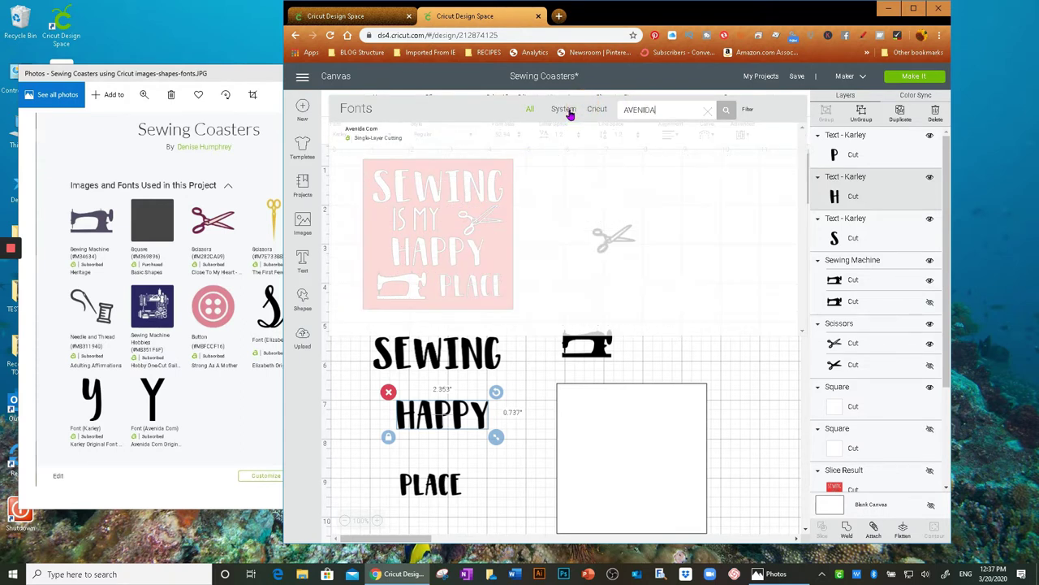
left_click(565, 133)
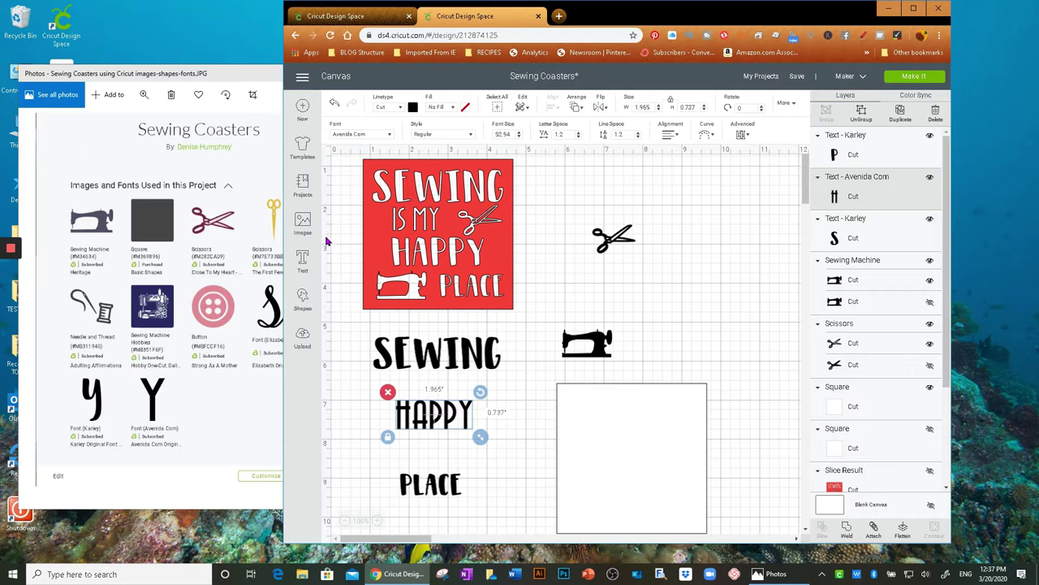
left_click(302, 260)
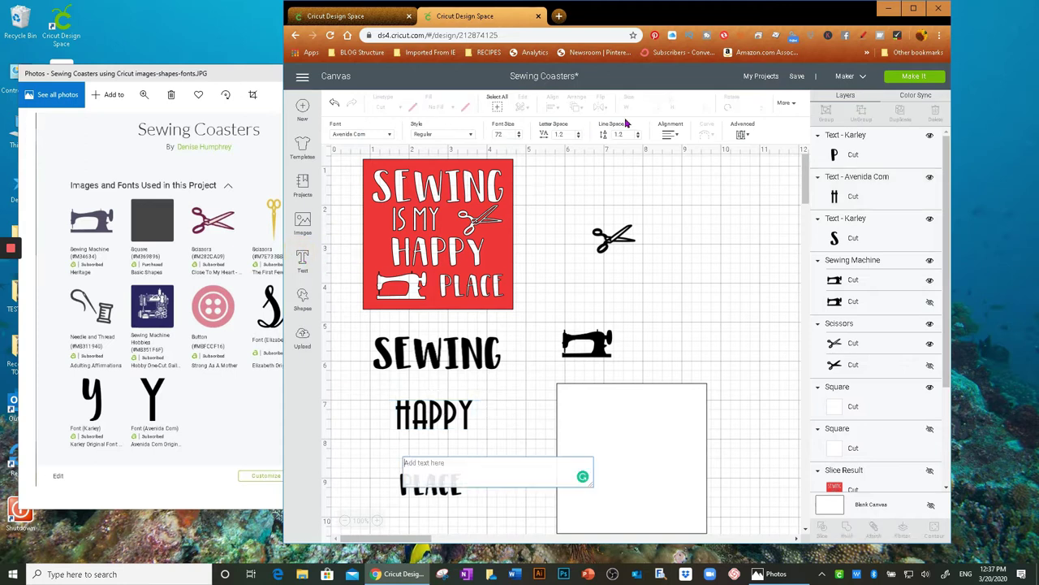
left_click(447, 415)
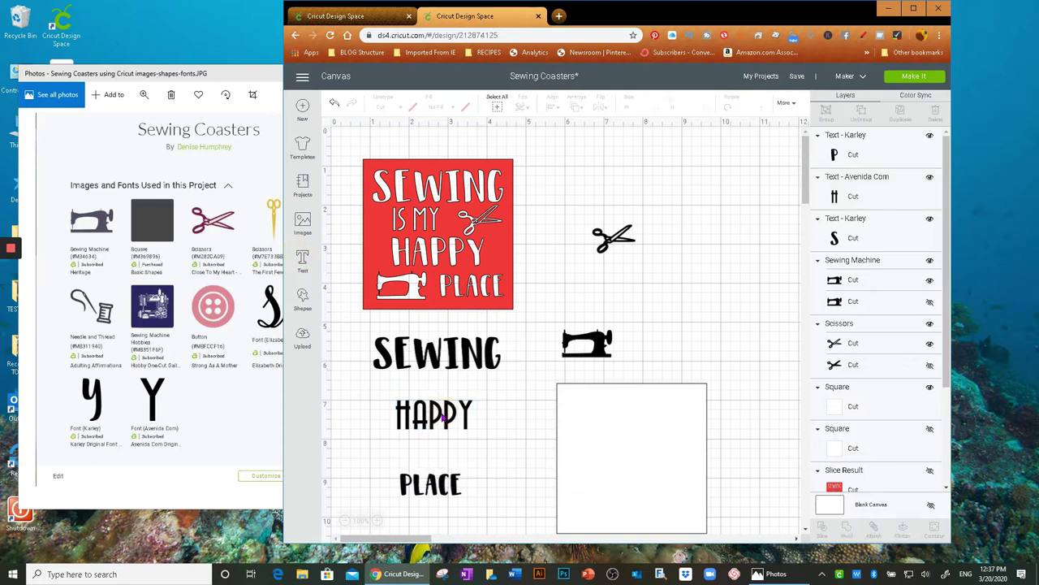
Step: Set the font of the word HAPPY back to Karley and deselect it
left_click(443, 419)
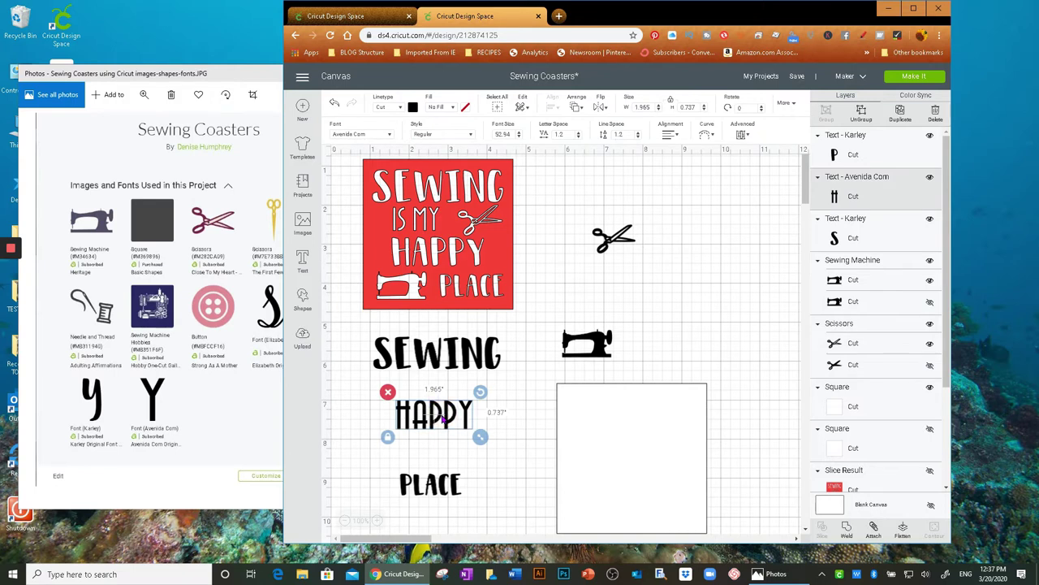
double_click(443, 419)
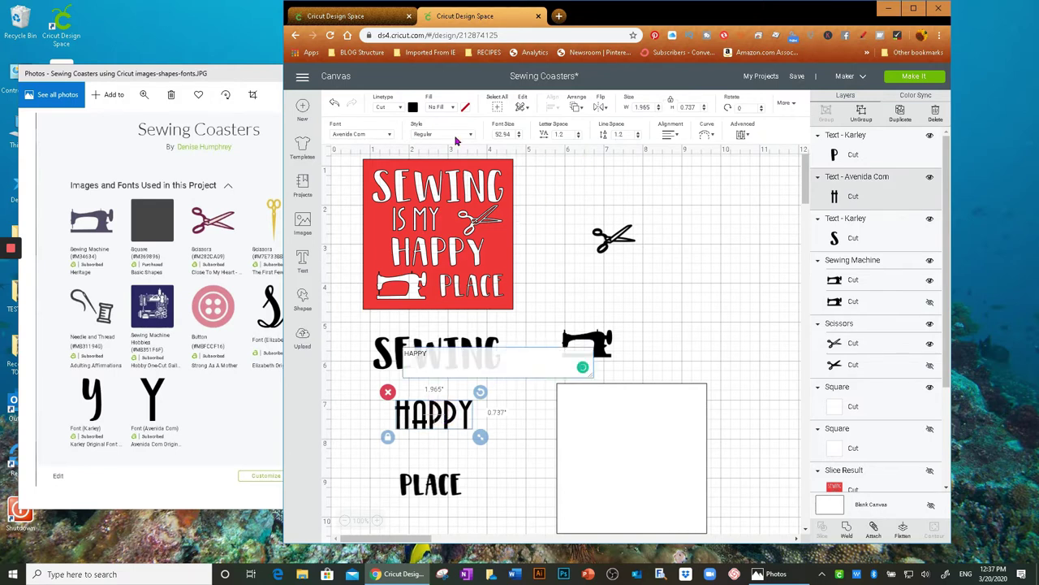
left_click(390, 134)
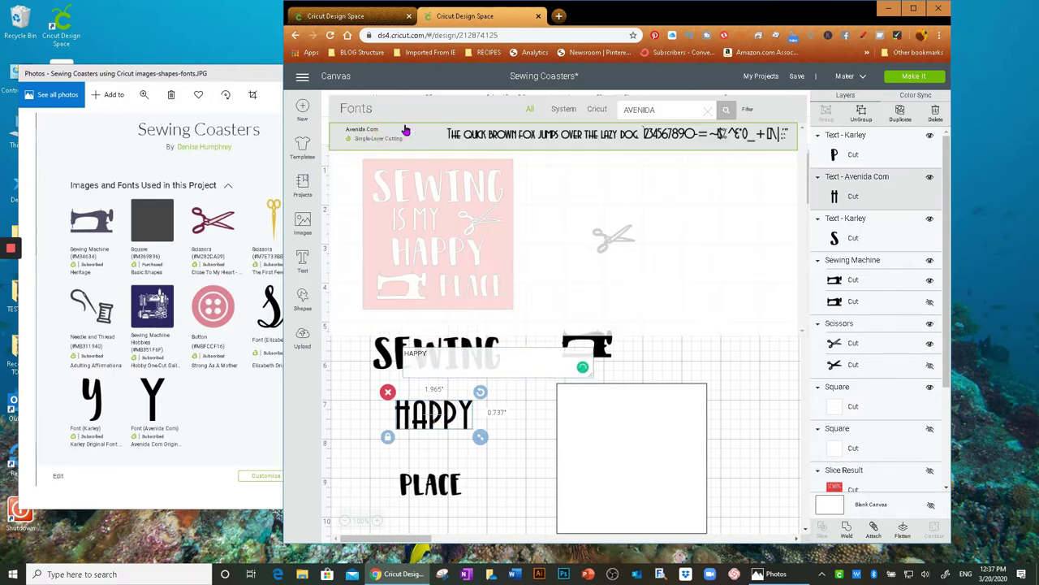
double_click(674, 106)
type("KARLEY")
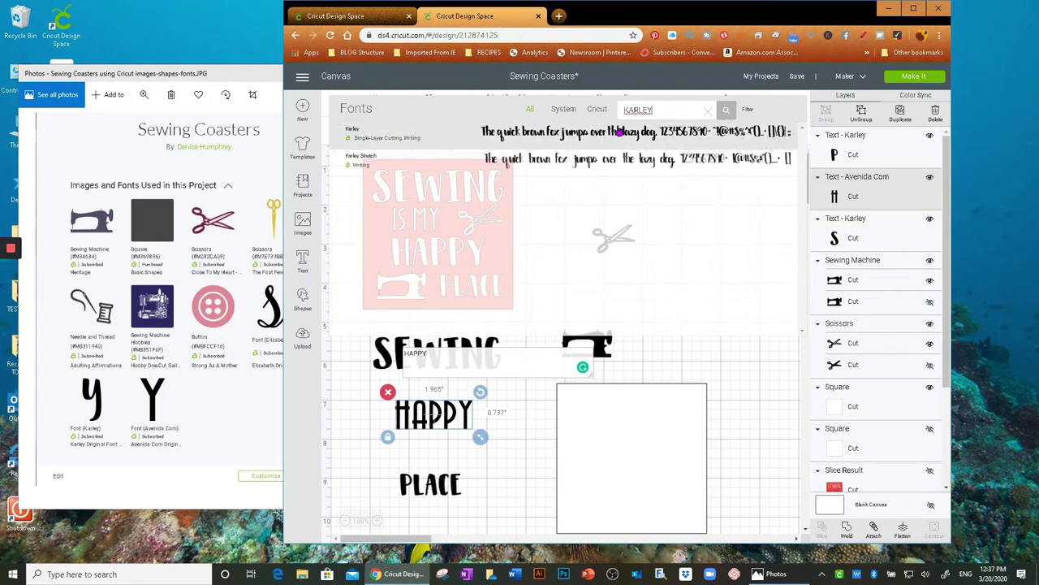
left_click(598, 134)
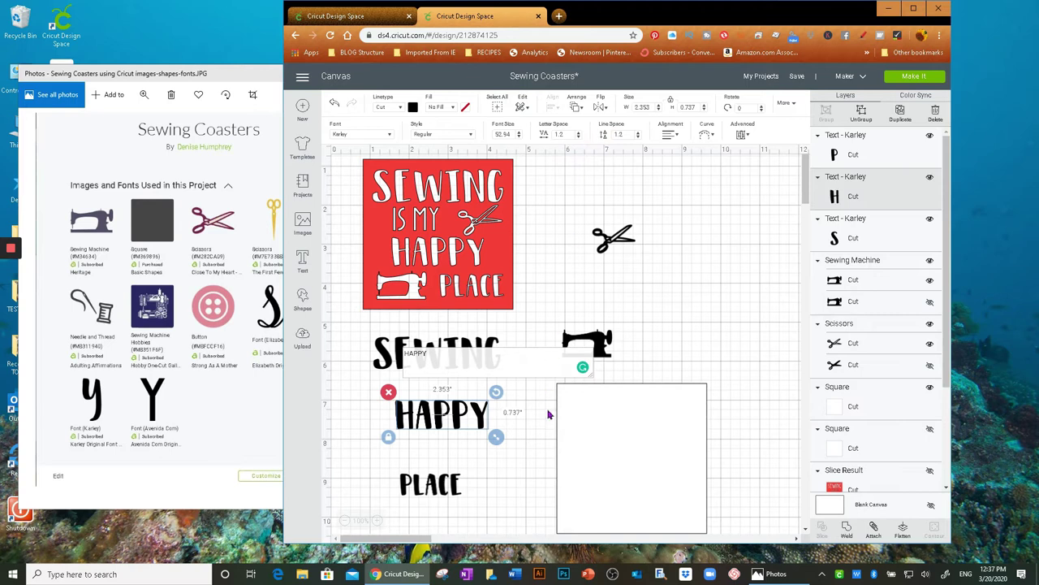
left_click(512, 497)
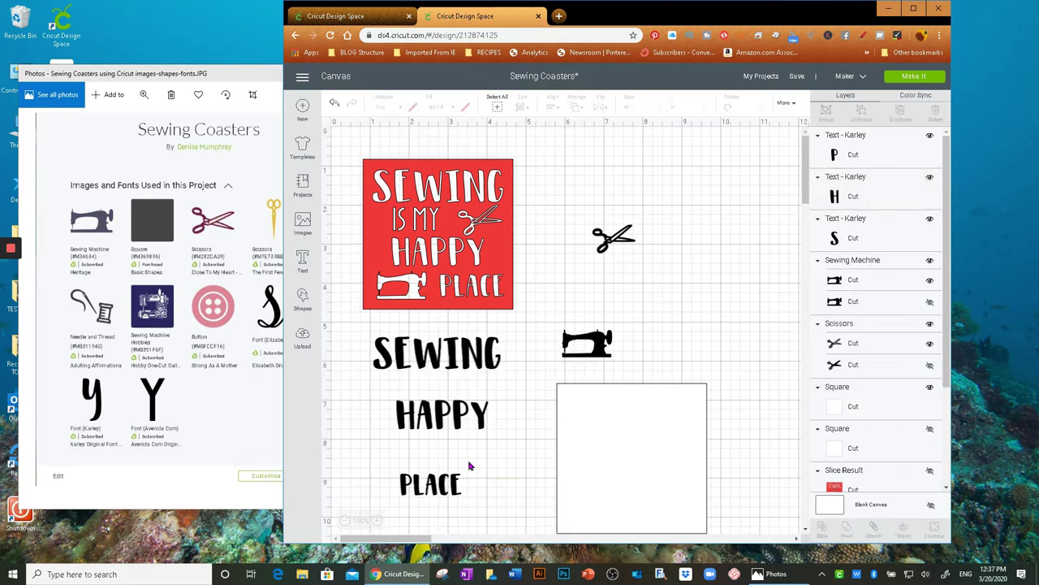
Step: Add the words IS MY as separate text in the Avenida Com font
left_click(302, 258)
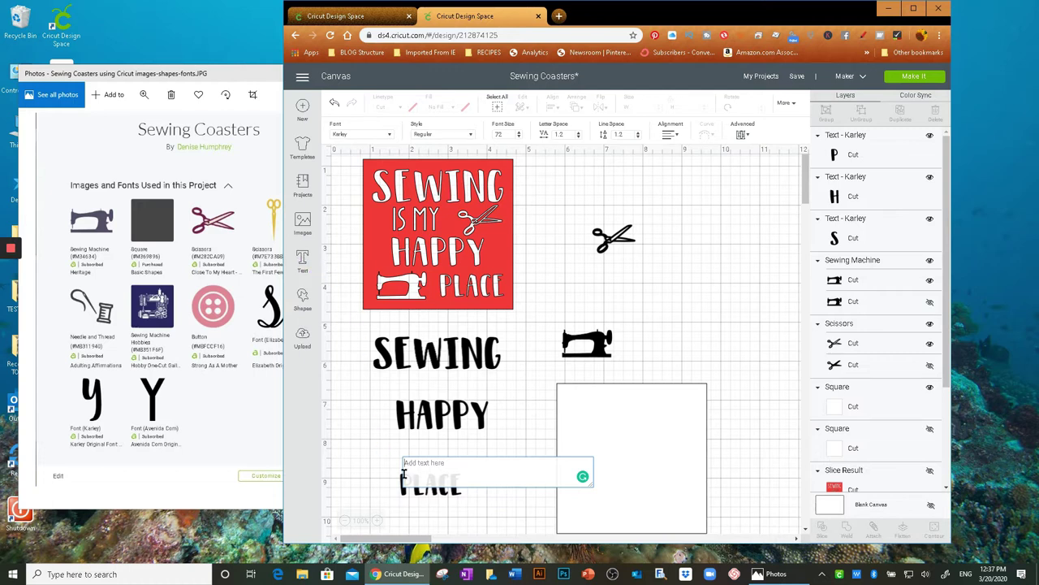
type("IS MY")
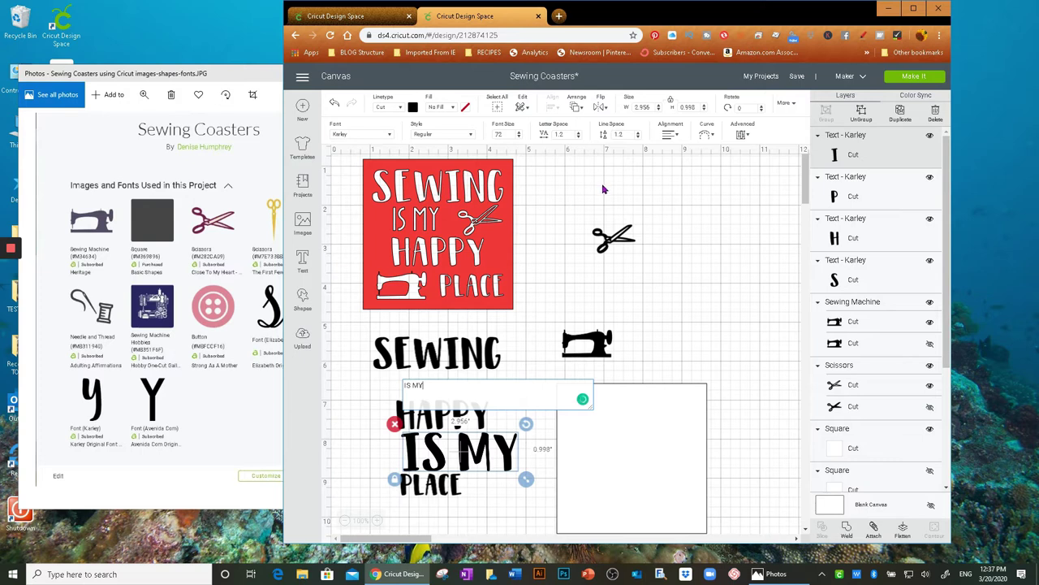
left_click(389, 135)
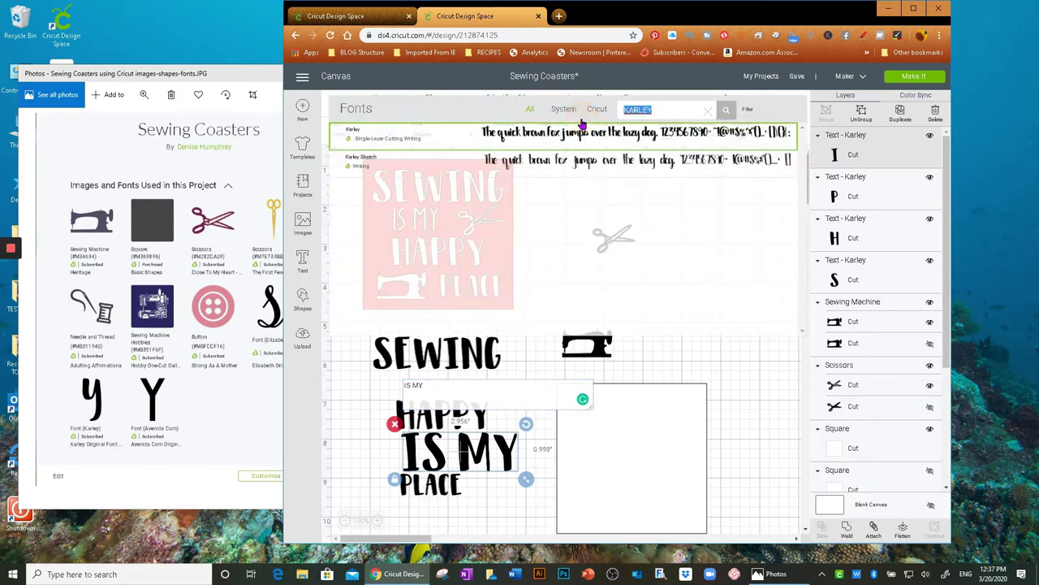
type("AVENIDA")
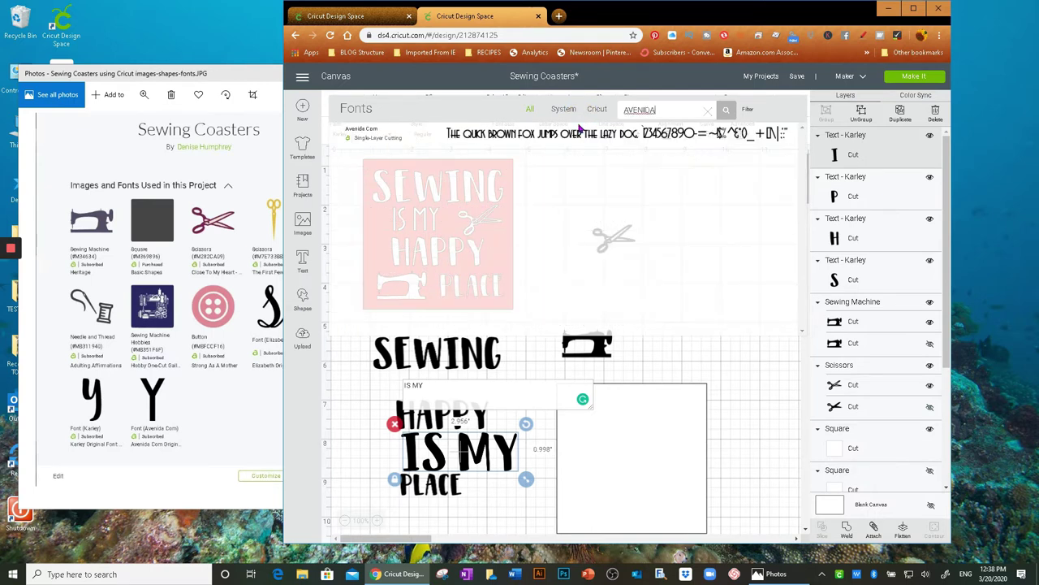
left_click(579, 130)
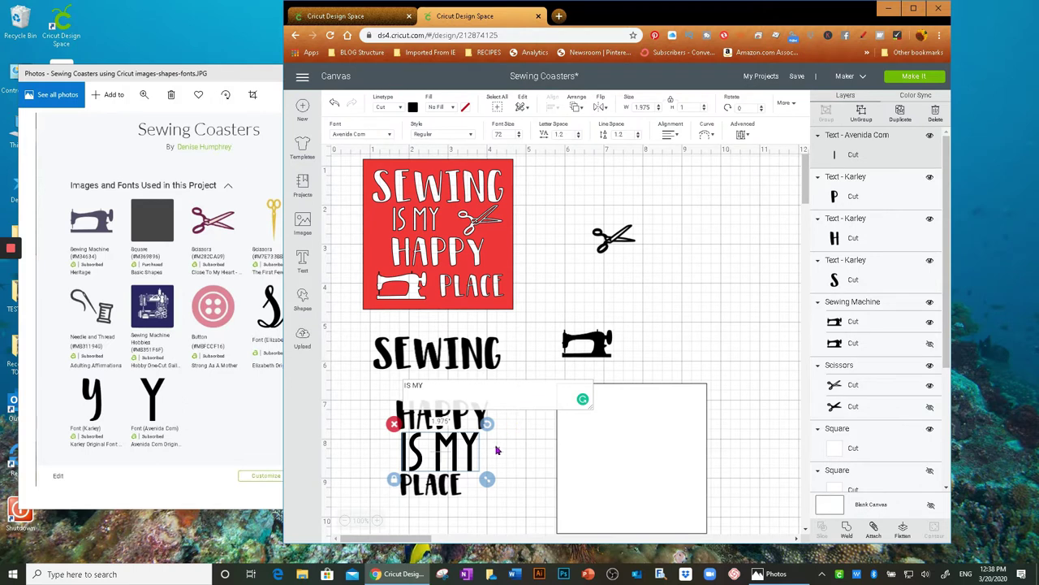
left_click(459, 393)
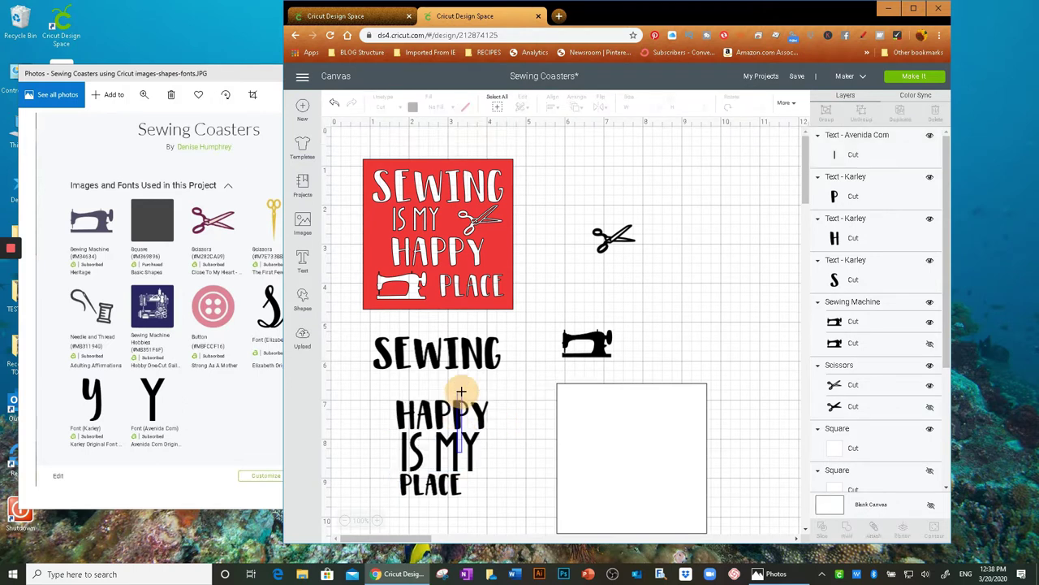
Step: Size the IS MY text to about 1.2 inches wide against the red sample coaster, and move it below HAPPY
left_click(443, 455)
left_click_drag(442, 457, 427, 224)
left_click_drag(475, 254, 389, 486)
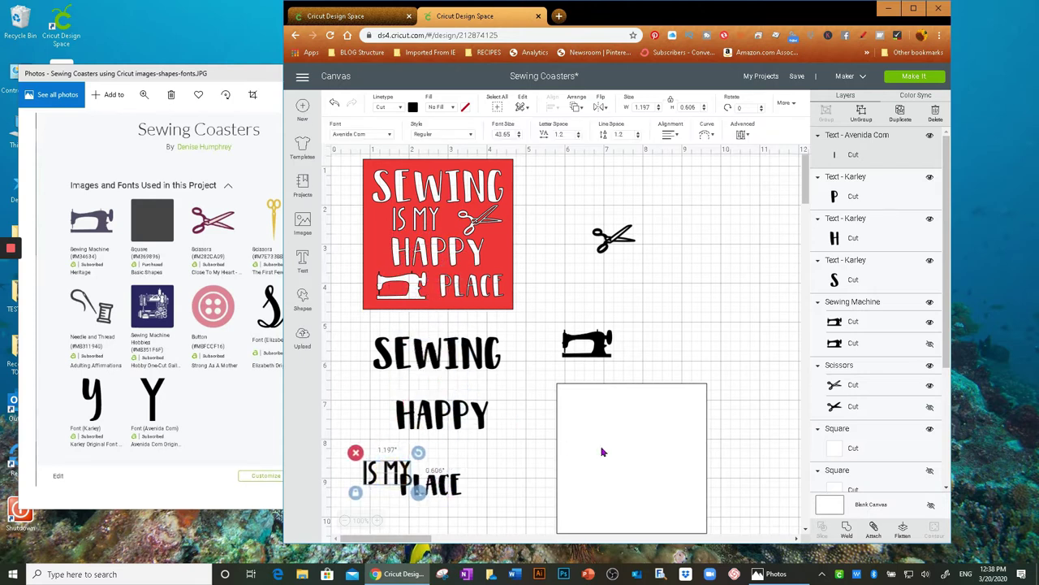
Step: Move SEWING, HAPPY, PLACE and IS MY out to the side and place the white square directly below the red sample coaster
left_click_drag(457, 357, 649, 414)
left_click_drag(469, 418, 730, 313)
left_click_drag(421, 488, 736, 359)
left_click_drag(403, 471, 600, 268)
left_click_drag(620, 507, 437, 450)
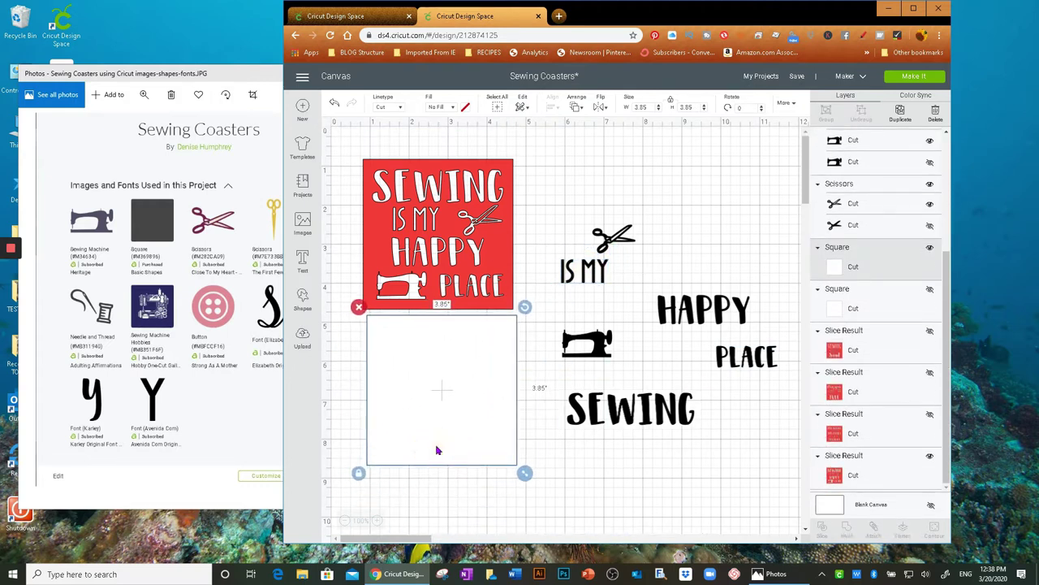
Step: Place SEWING near the top of the white square, lowering the square to leave a gap below the red sample coaster
left_click_drag(635, 435, 443, 347)
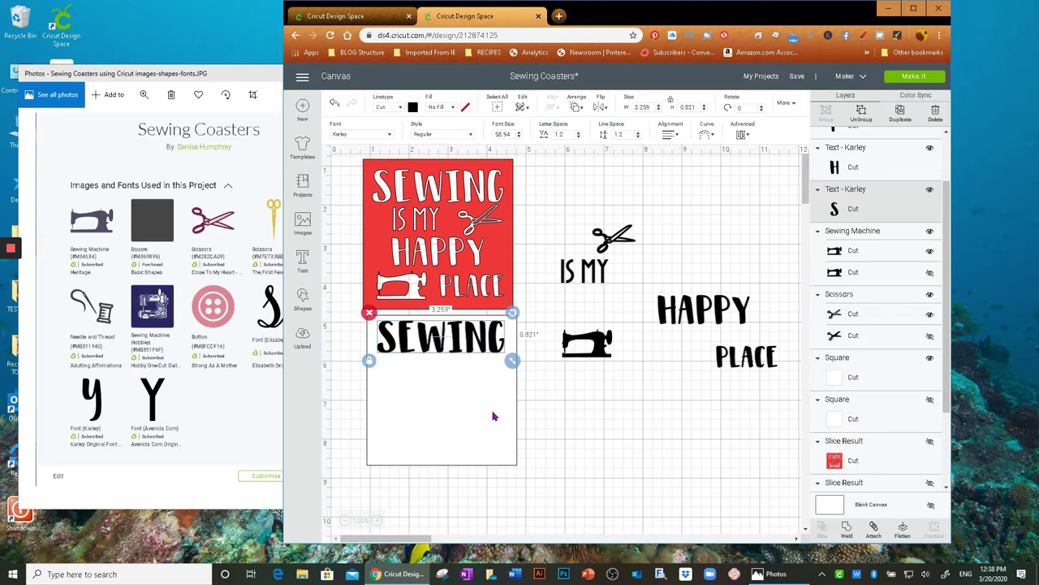
left_click(464, 427)
left_click_drag(452, 418, 454, 457)
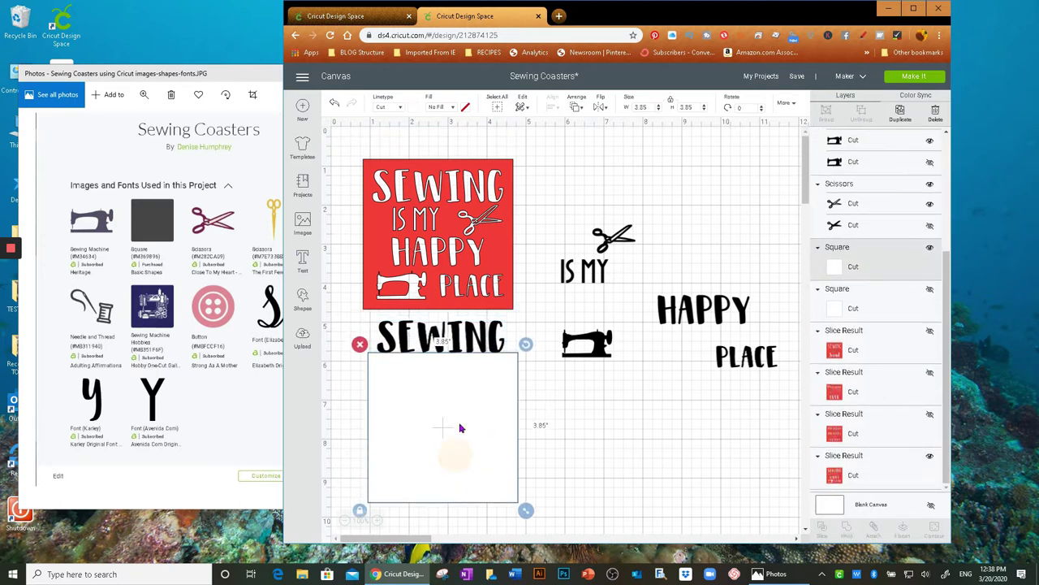
left_click(462, 339)
left_click_drag(460, 334, 459, 372)
Step: Center SEWING and the white square horizontally on each other, and deselect them
left_click(541, 413)
left_click_drag(541, 412, 439, 342)
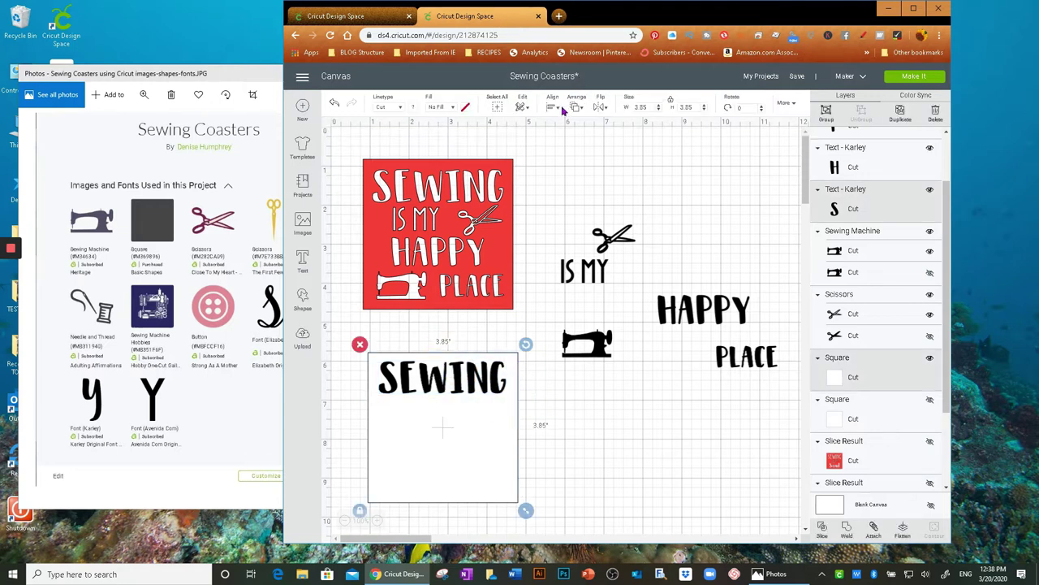
left_click(555, 108)
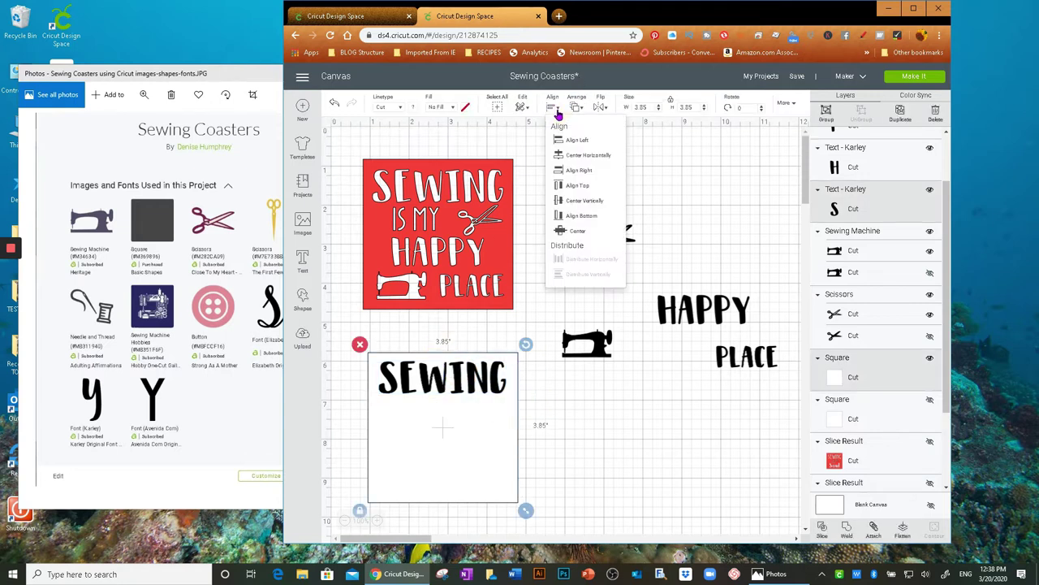
left_click(573, 156)
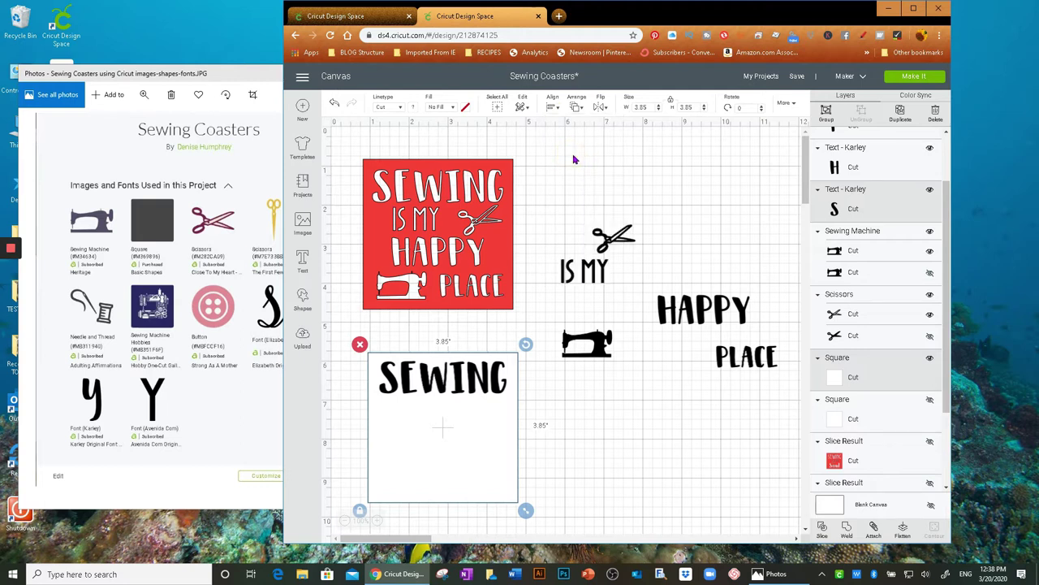
left_click(614, 417)
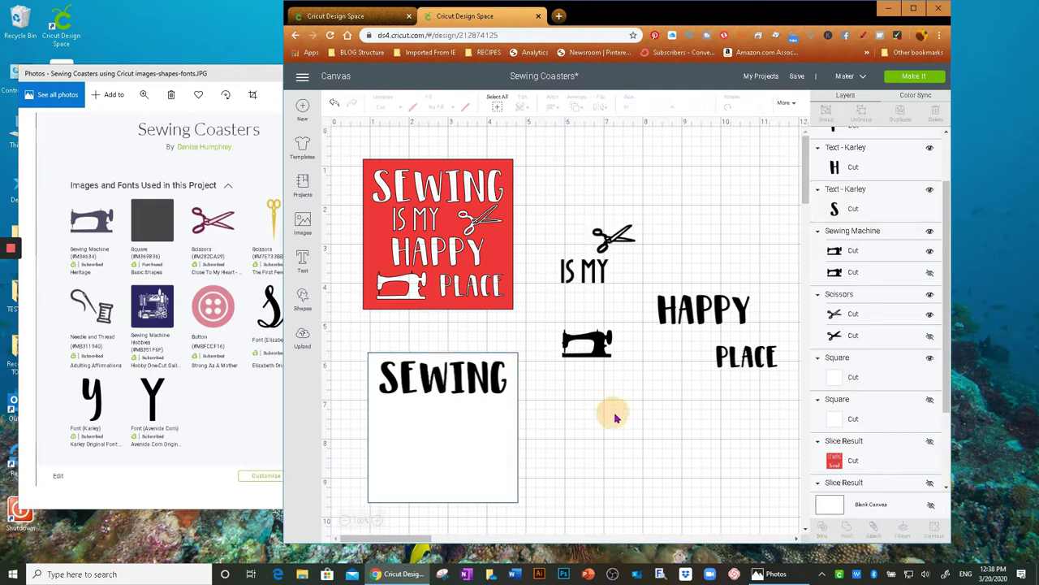
Step: Place the scissors and the words IS MY side by side beneath SEWING on the white square
left_click(585, 275)
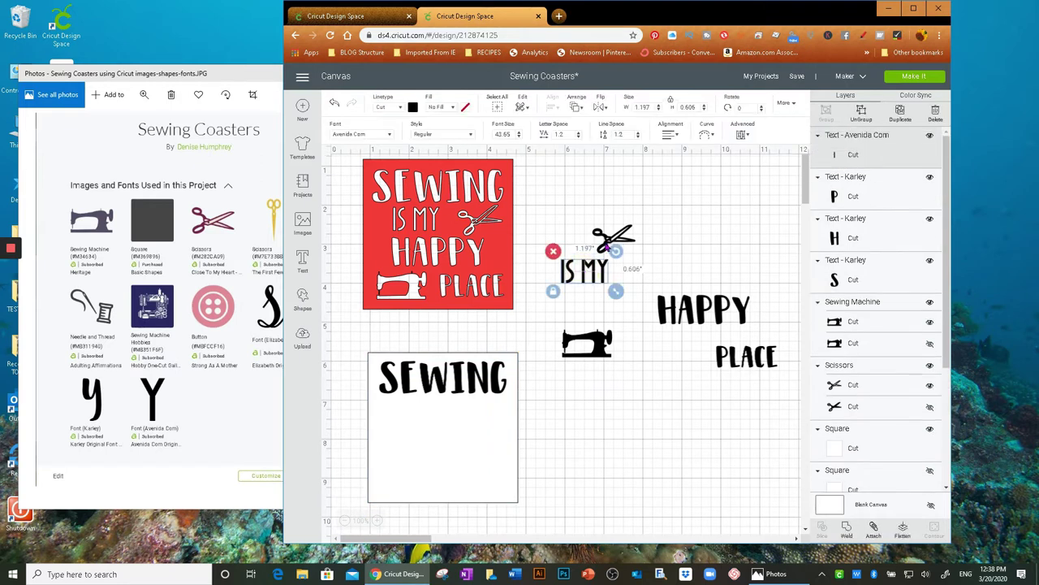
left_click_drag(607, 237, 481, 416)
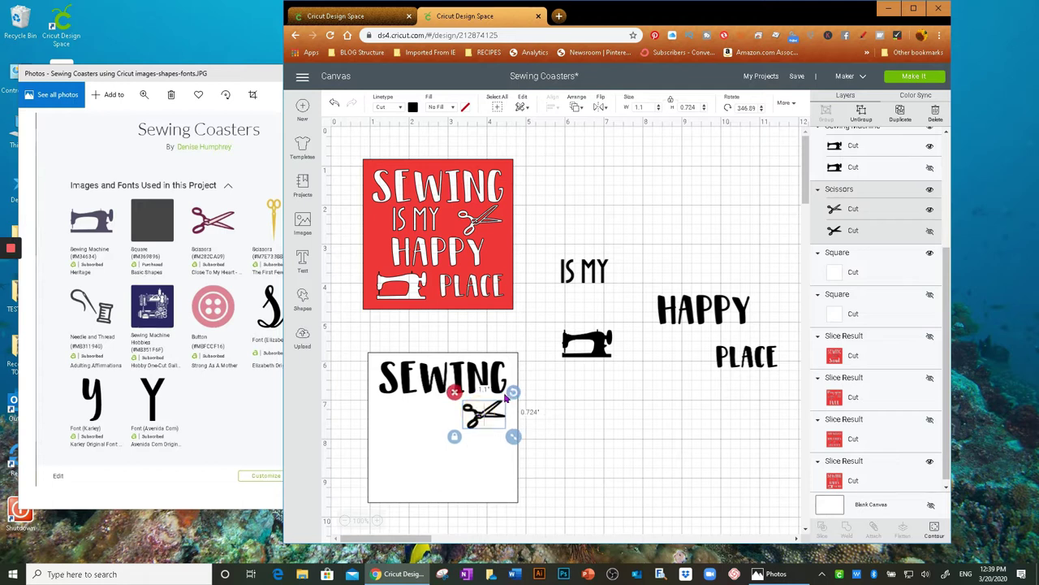
left_click(594, 280)
left_click_drag(590, 270, 428, 414)
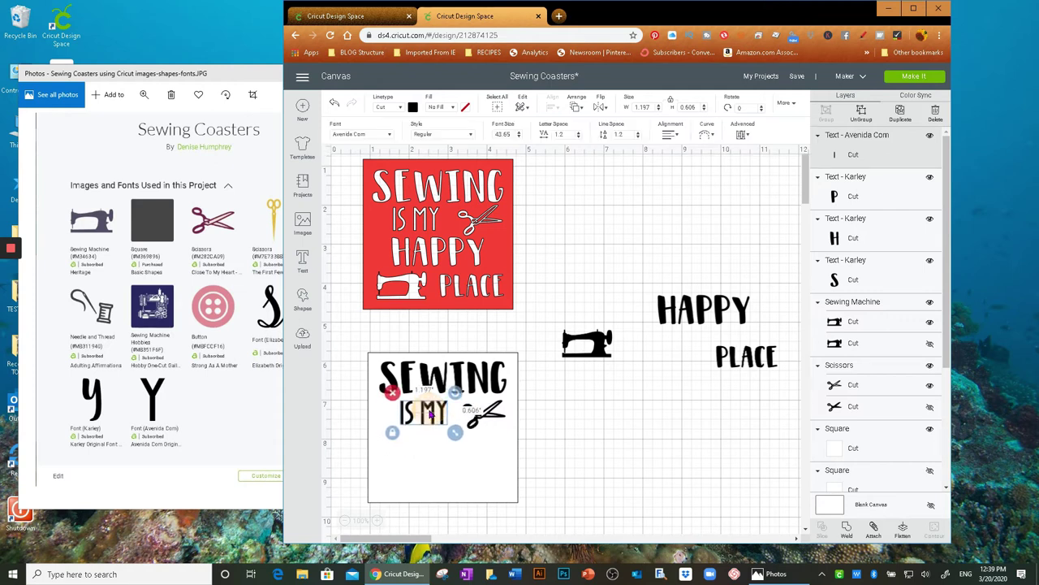
Step: Place HAPPY beneath IS MY, with PLACE in the square's lower right corner and the sewing machine in its lower left
left_click(705, 305)
left_click_drag(704, 309, 439, 451)
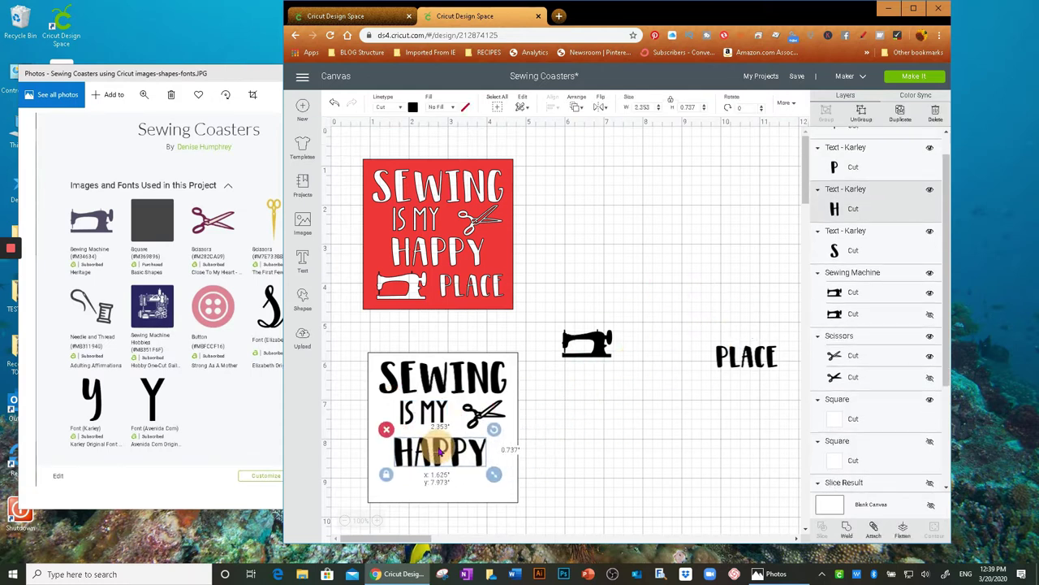
left_click(695, 358)
left_click(745, 361)
left_click_drag(746, 361, 482, 489)
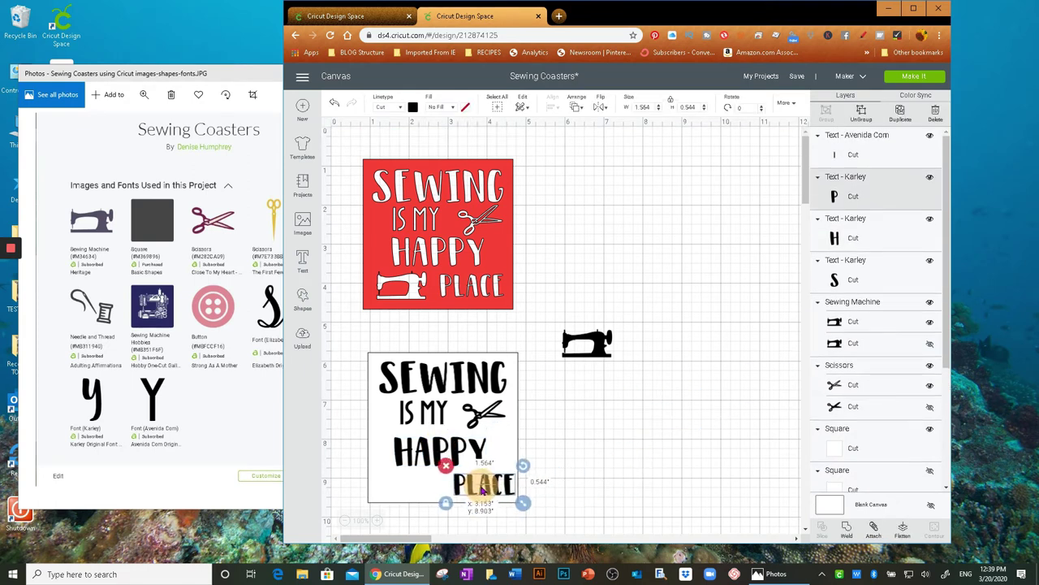
left_click(585, 348)
left_click_drag(598, 346, 414, 485)
Step: Fine-tune the positions of HAPPY, PLACE, the scissors and the sewing machine to match the sample's spacing, and deselect everything
left_click(429, 447)
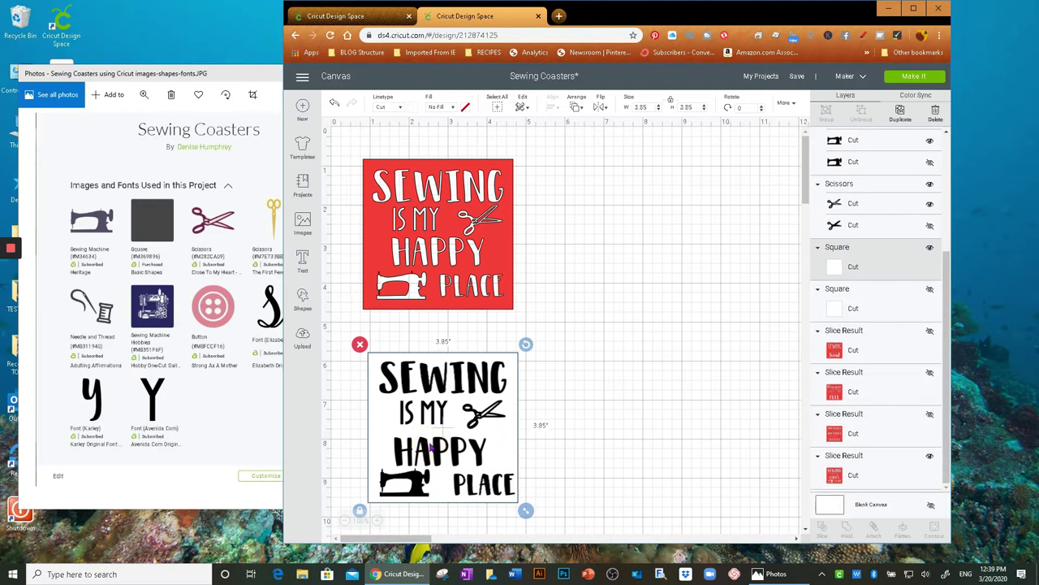
left_click(430, 445)
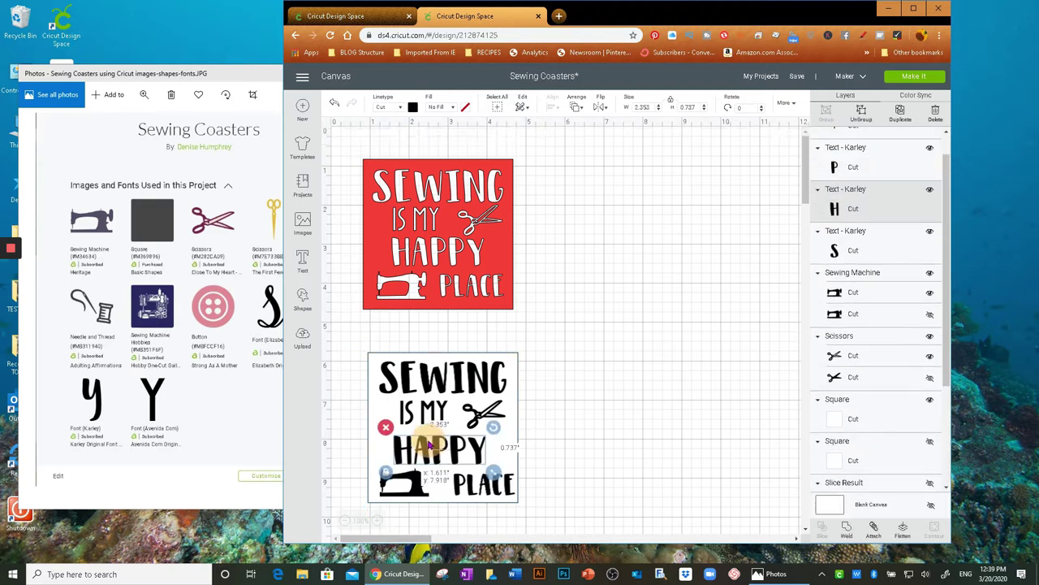
left_click(410, 483)
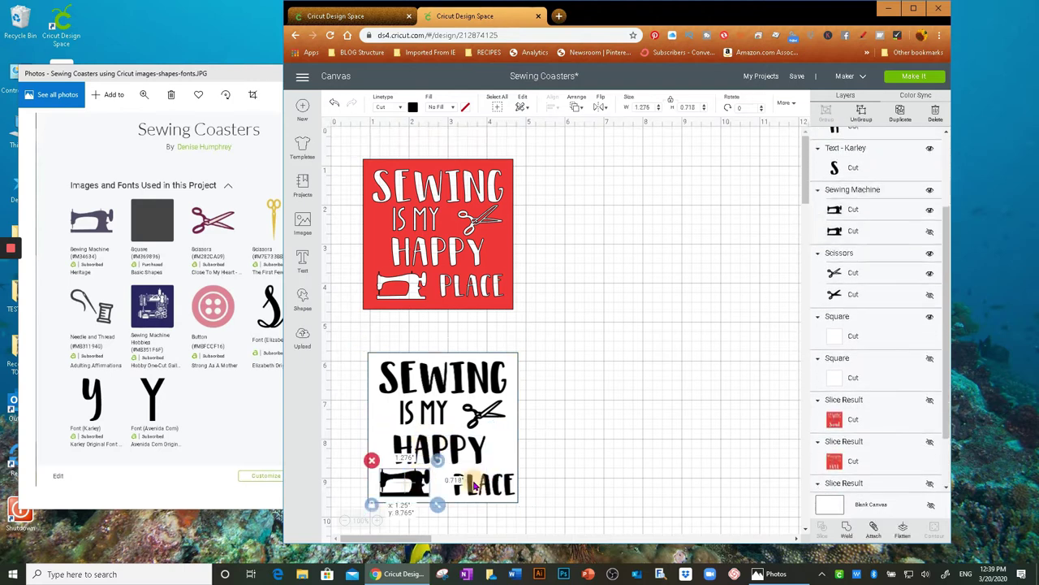
left_click(479, 486)
left_click_drag(479, 485, 473, 484)
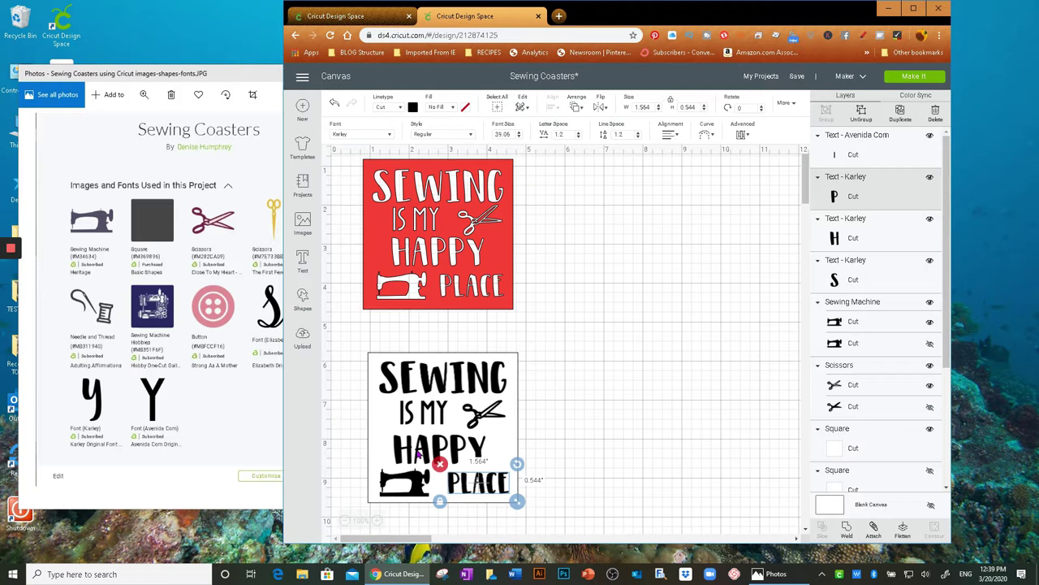
left_click(419, 454)
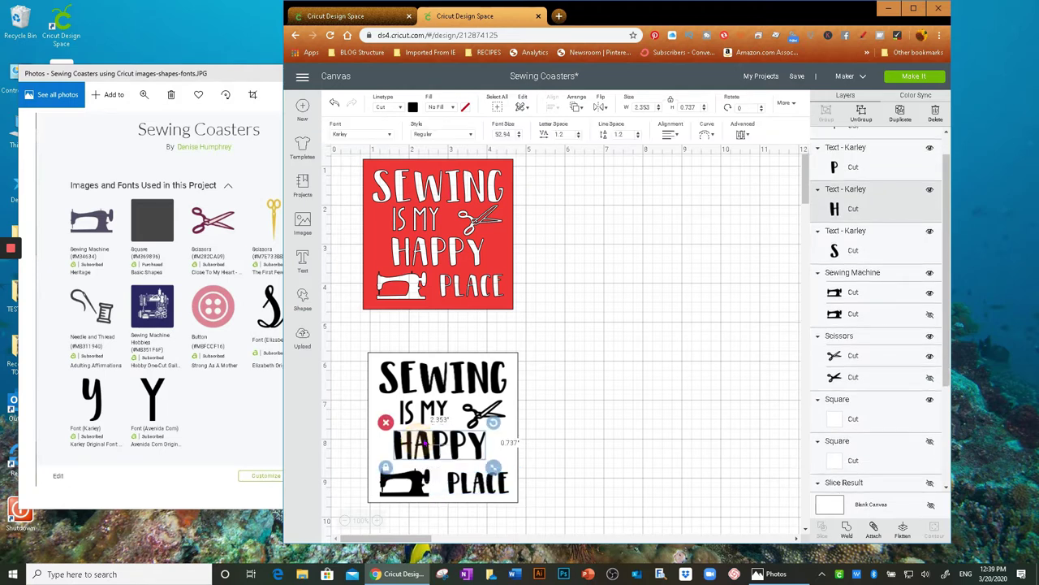
left_click(482, 416)
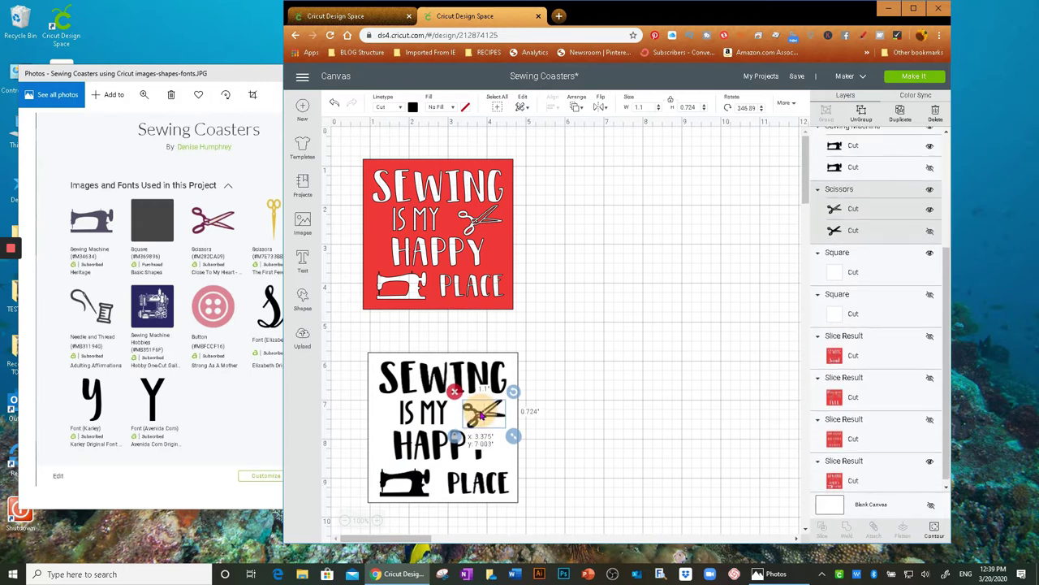
left_click(420, 481)
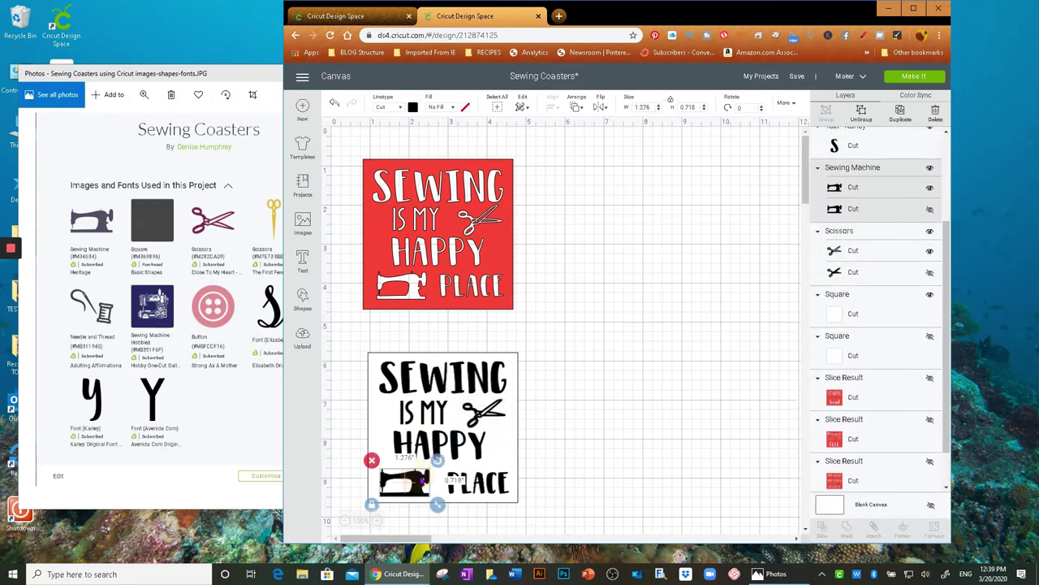
left_click(484, 484)
left_click_drag(484, 484, 483, 481)
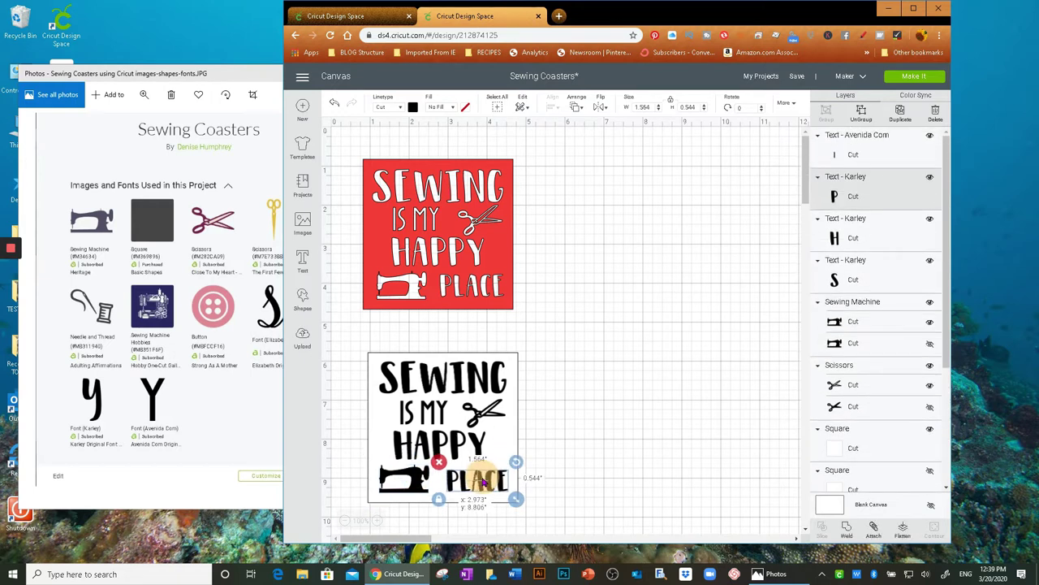
left_click(567, 427)
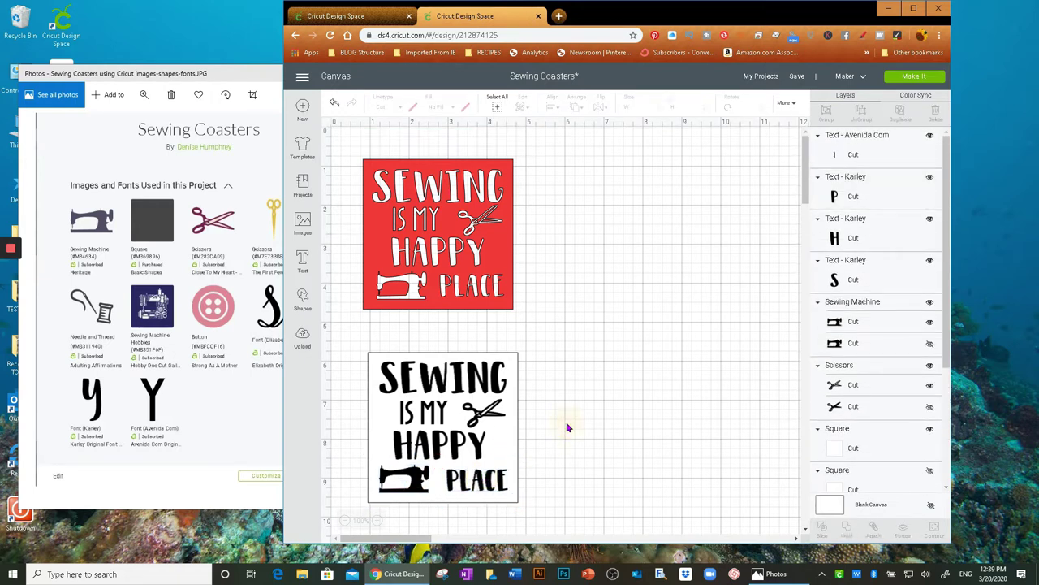
Step: Change the white square's material color to medium blue and deselect it
left_click(508, 444)
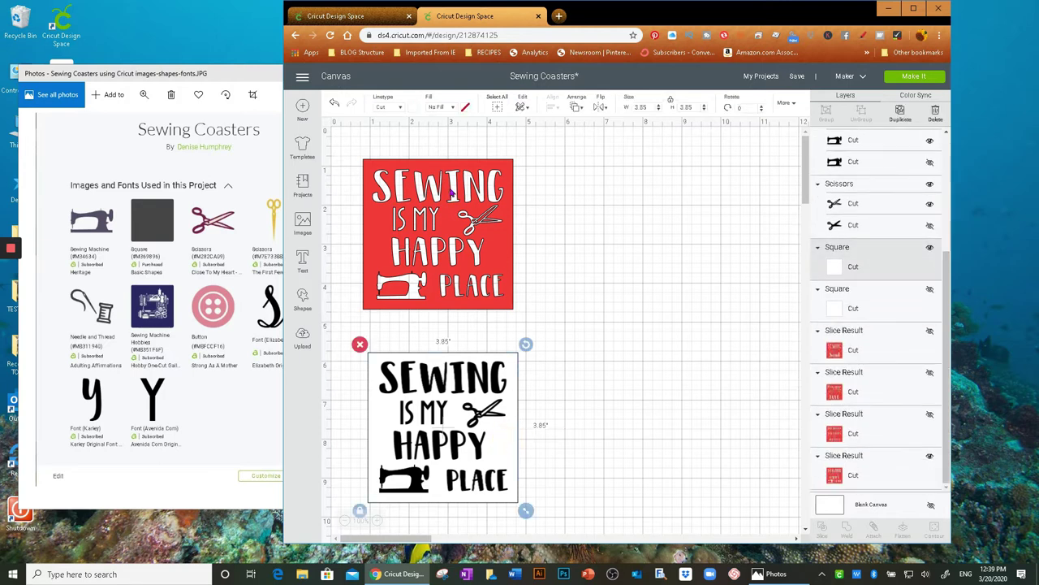
left_click(413, 107)
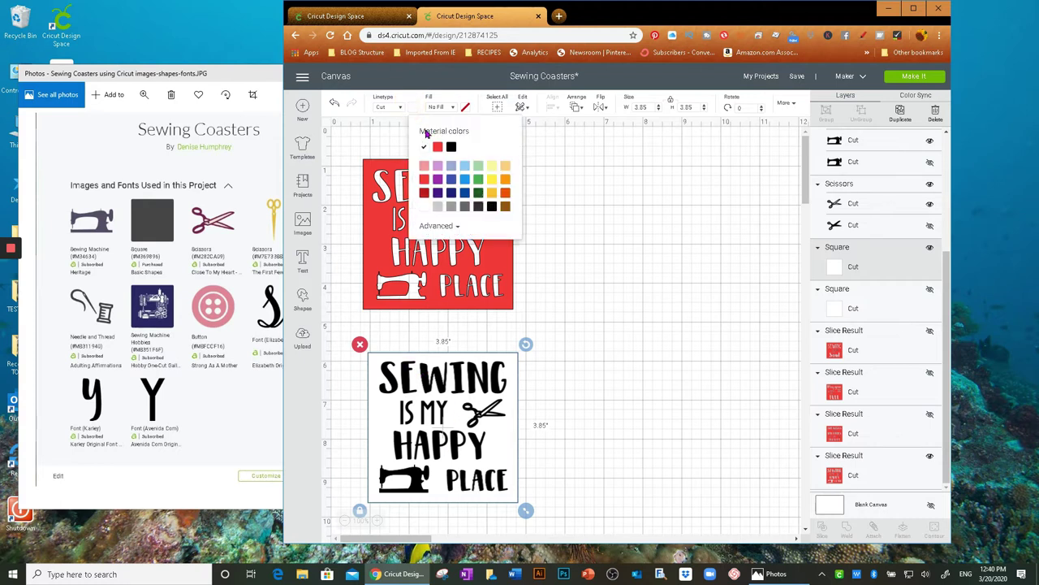
left_click(467, 179)
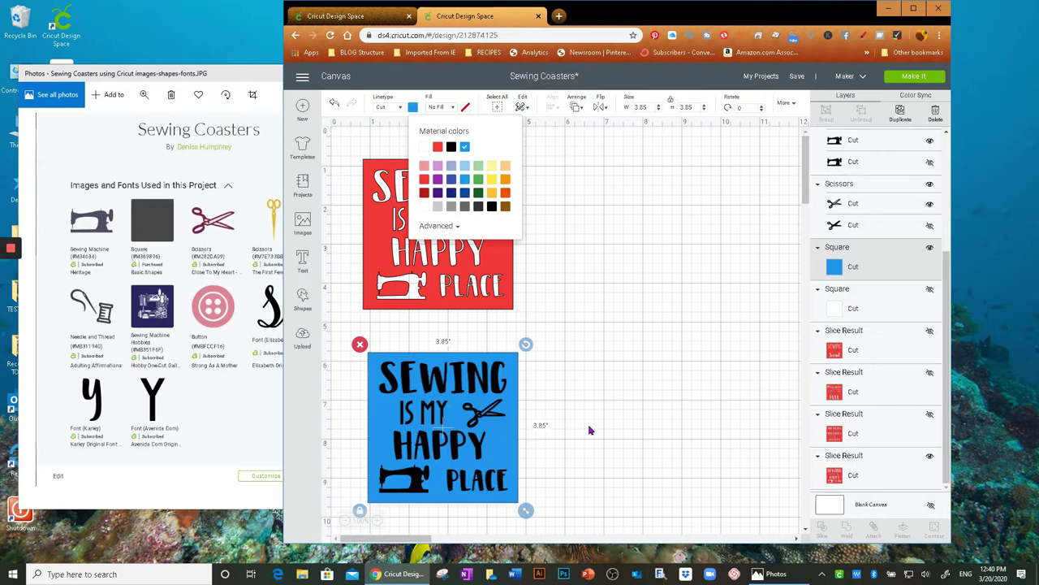
left_click(590, 430)
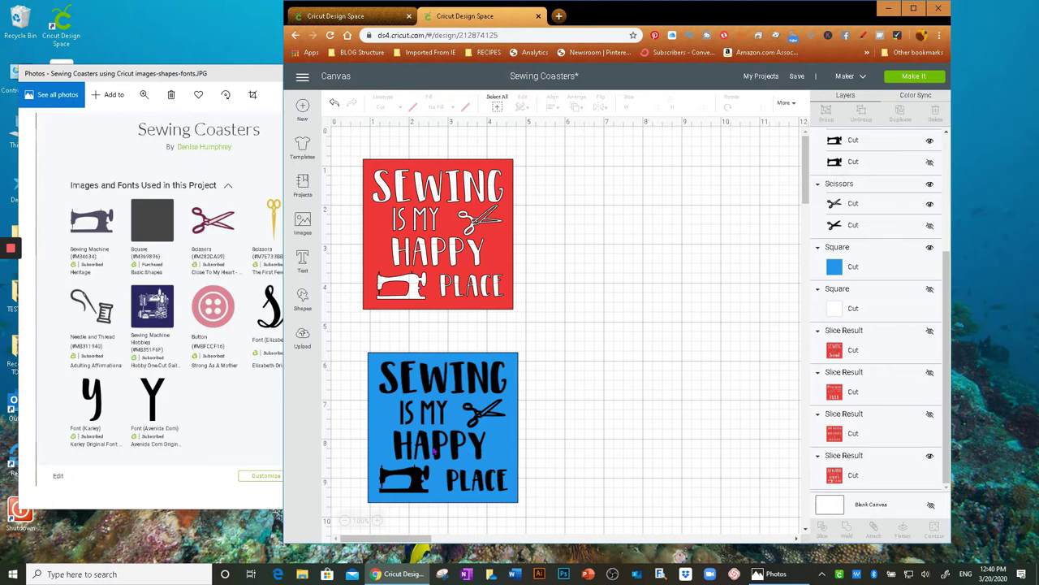
Step: Center the word HAPPY horizontally on the blue square and deselect both
left_click(443, 452)
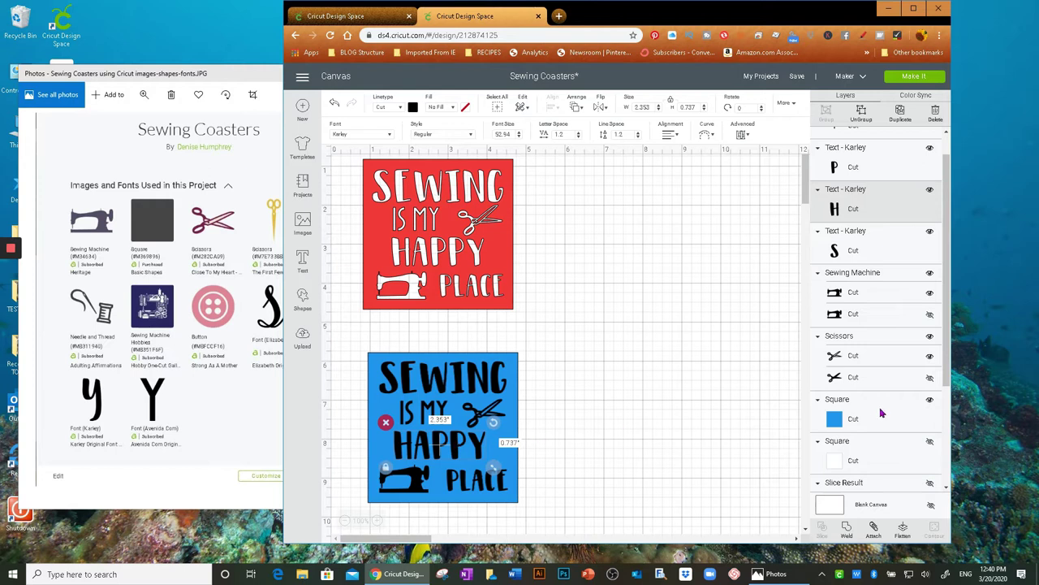
left_click(838, 416)
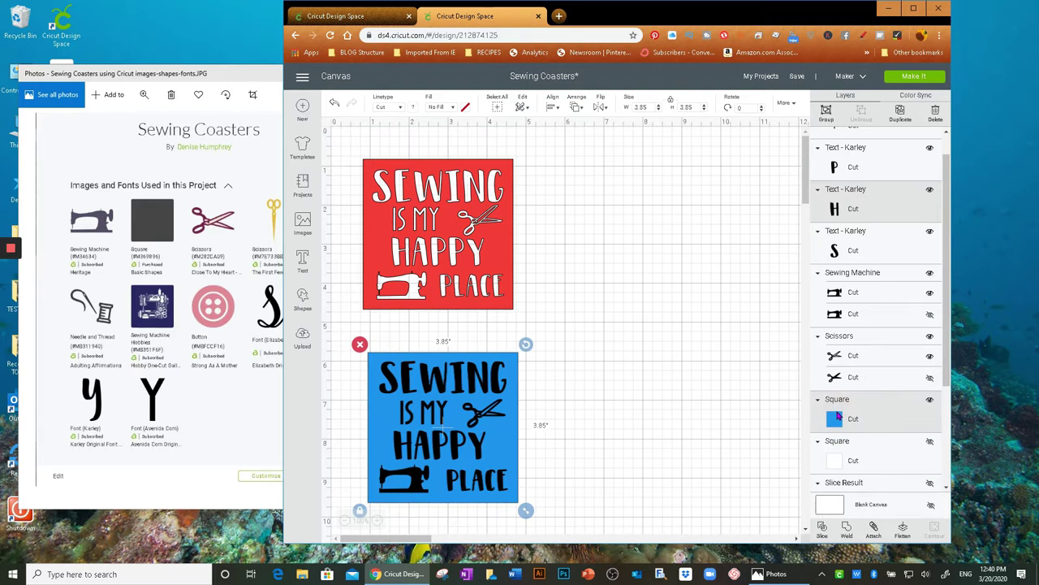
left_click(555, 106)
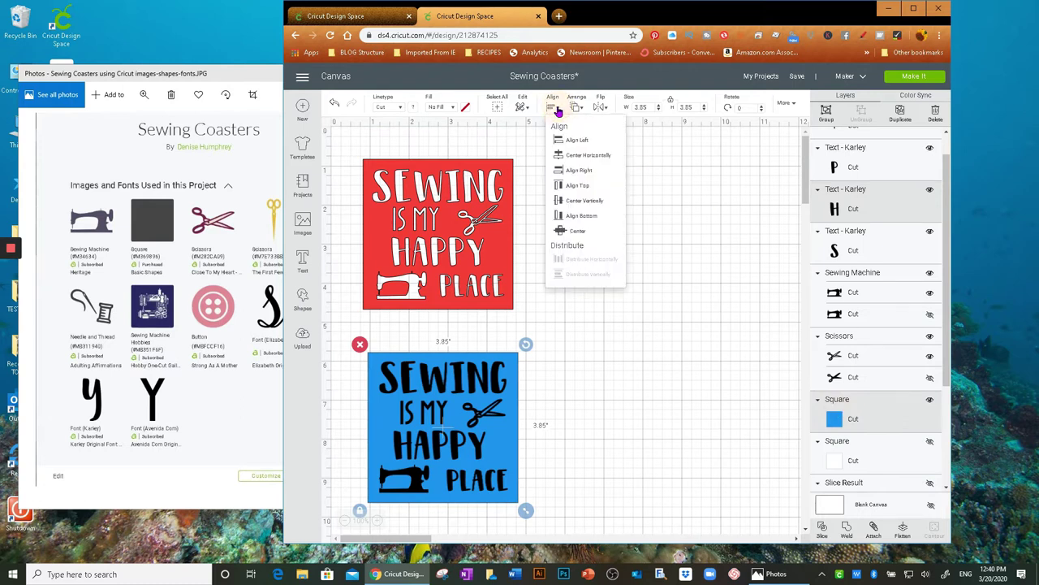
left_click(580, 155)
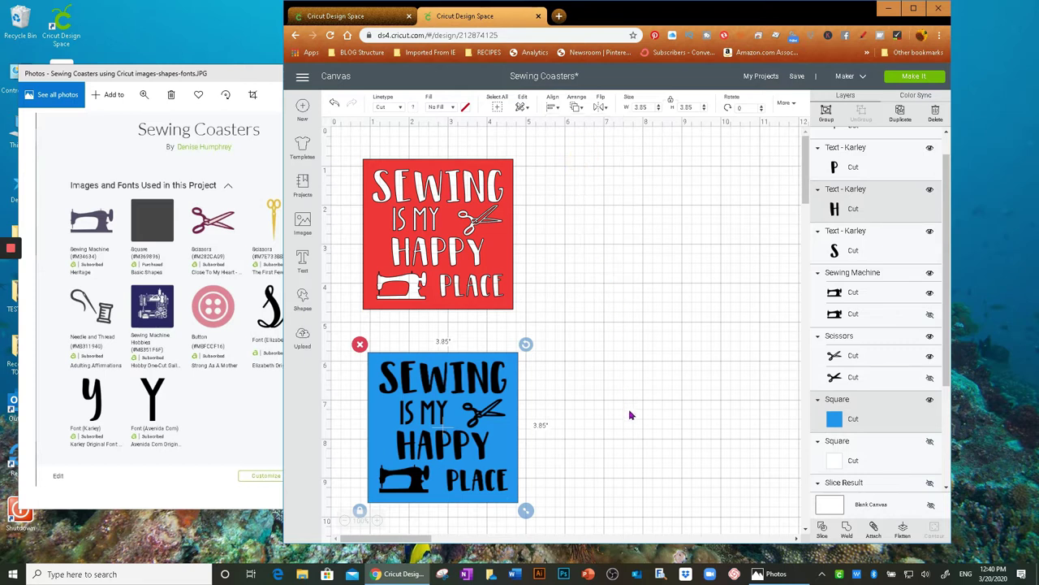
left_click(605, 424)
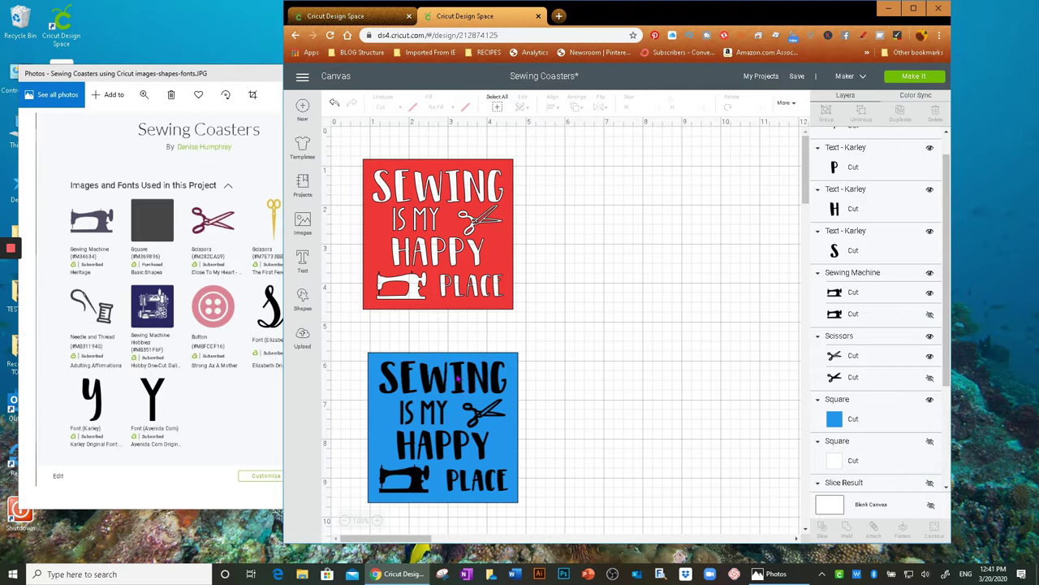
Step: Weld SEWING, IS MY, the scissors, HAPPY, the sewing machine and PLACE into one shape, leaving out the blue square
left_click(459, 377)
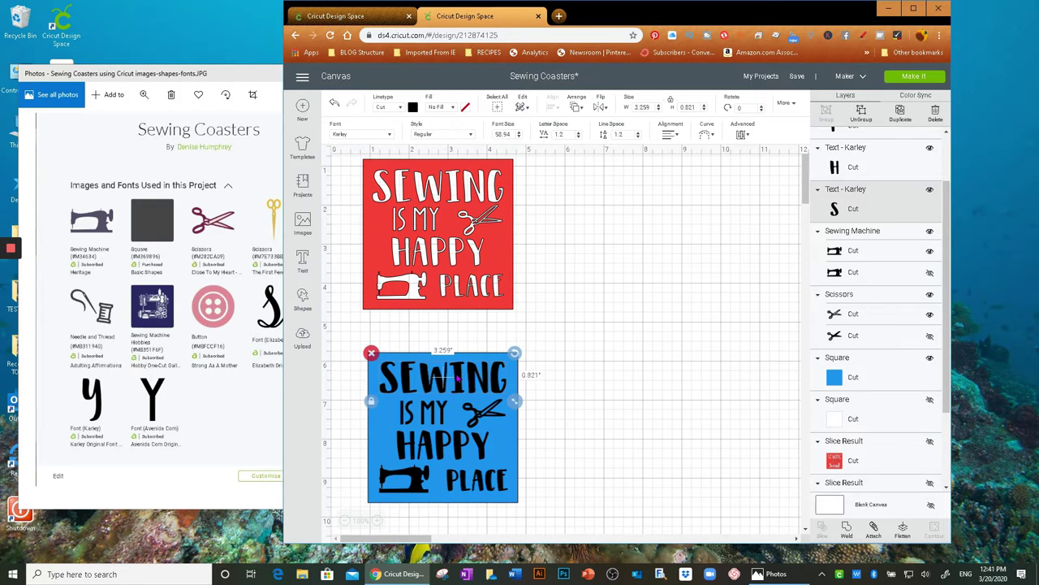
left_click(410, 415, "shift")
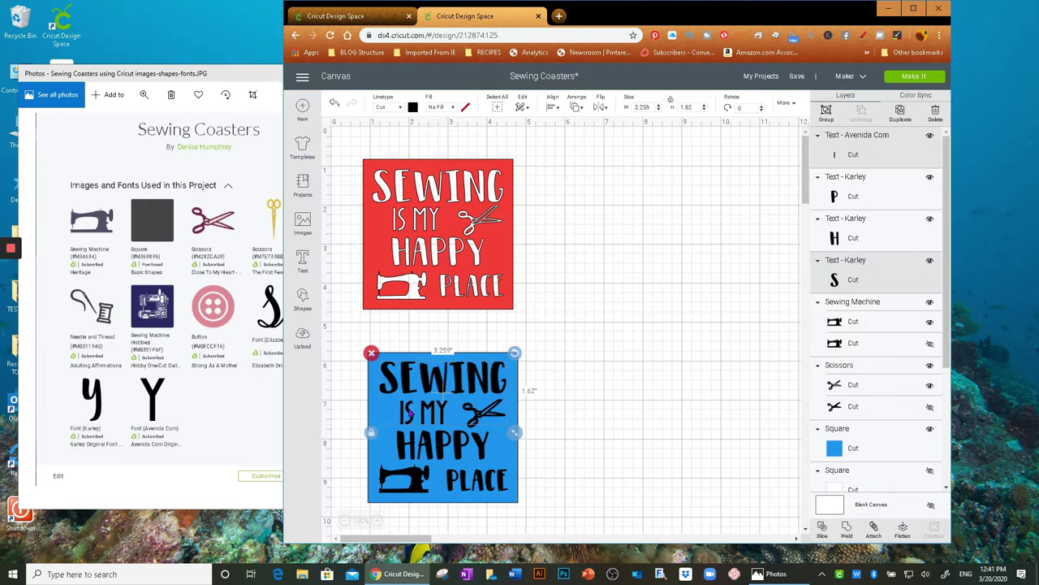
left_click(476, 425, "shift")
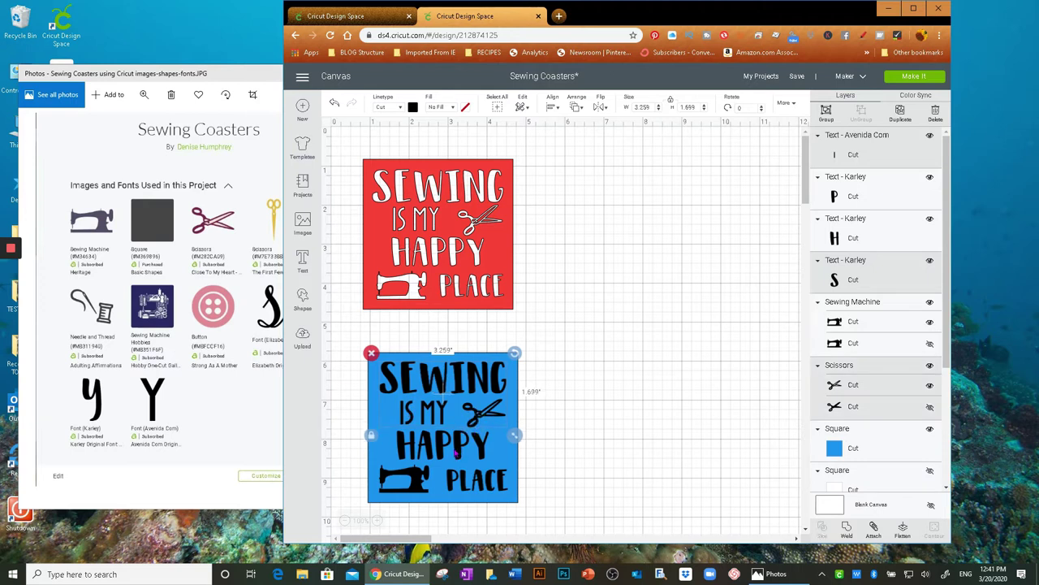
left_click(455, 451, "shift")
left_click(416, 478, "shift")
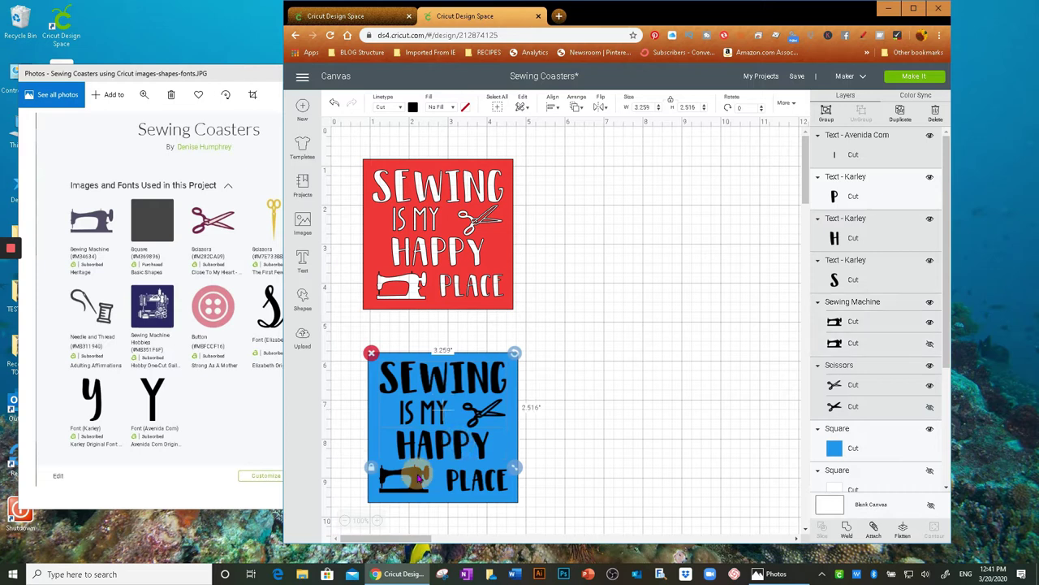
left_click(463, 484, "shift")
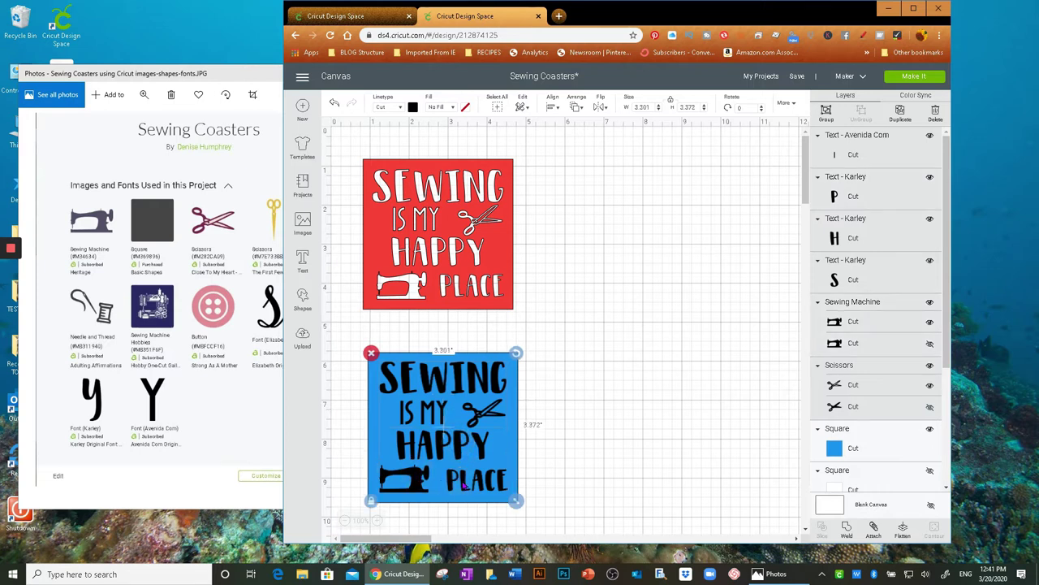
left_click(846, 529)
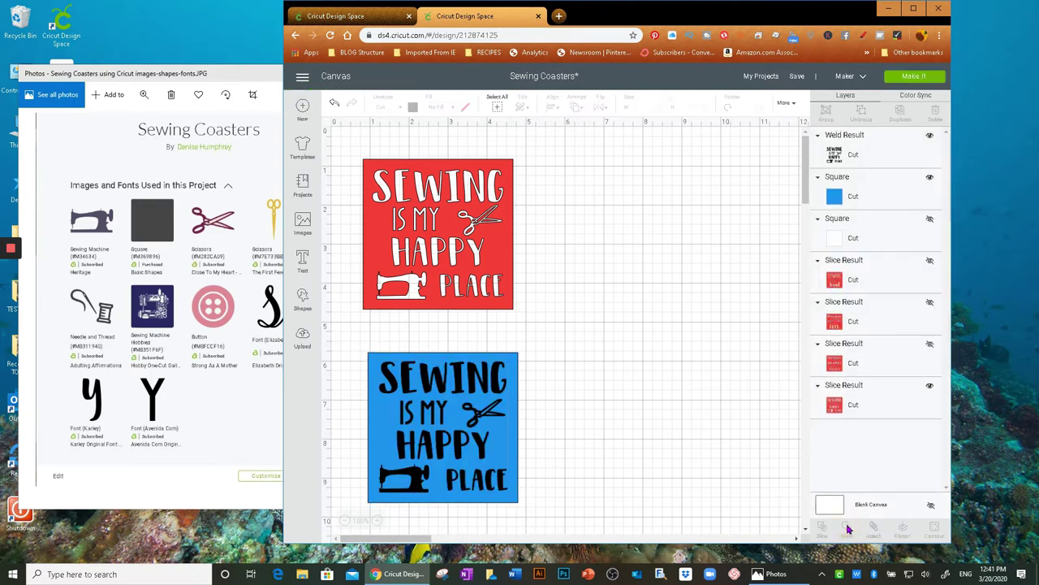
Step: Center the welded design on the blue square both horizontally and vertically, and deselect them
left_click(457, 384)
mouse_move(457, 383)
left_mouse_down()
mouse_move(647, 386)
mouse_move(629, 404)
mouse_move(654, 385)
mouse_move(457, 387)
left_mouse_up()
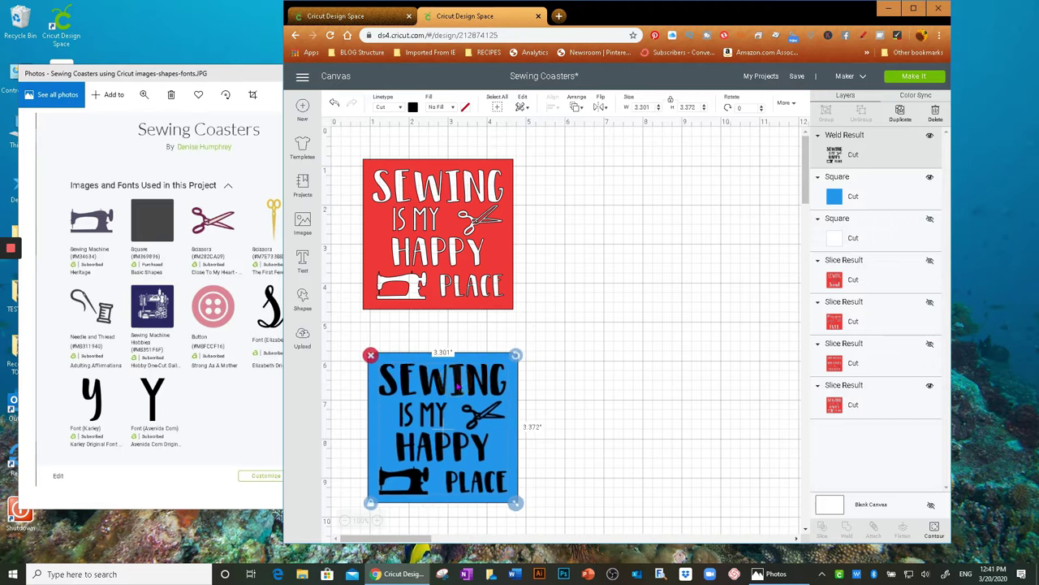
left_click(599, 414)
left_click_drag(541, 515, 390, 389)
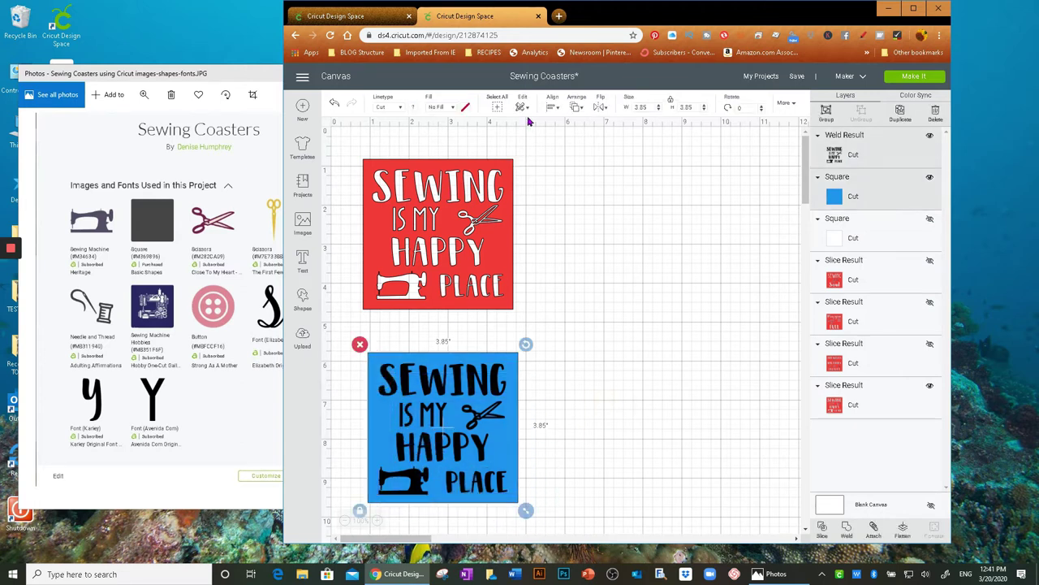
left_click(554, 109)
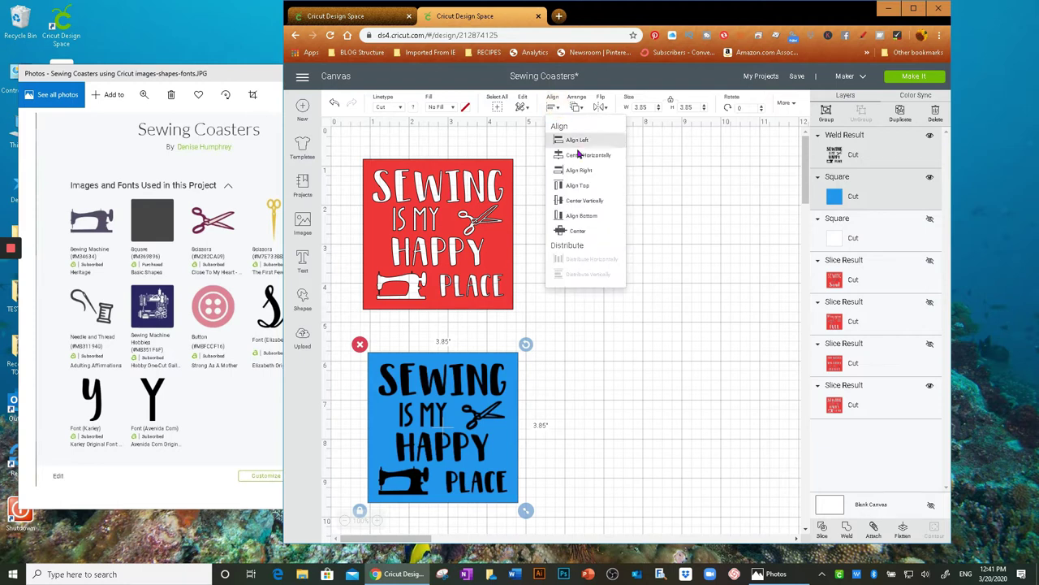
left_click(583, 232)
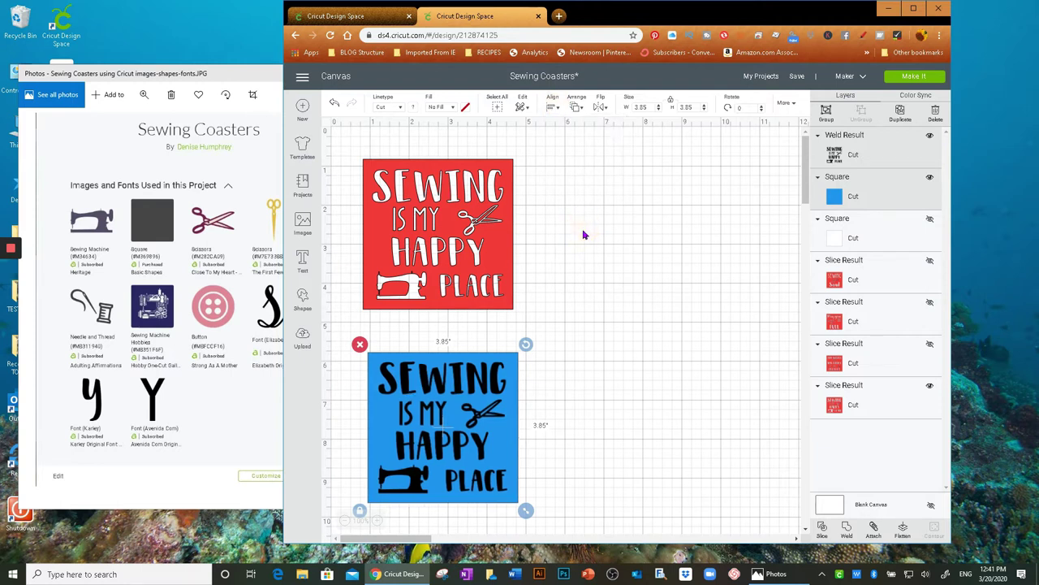
left_click(615, 428)
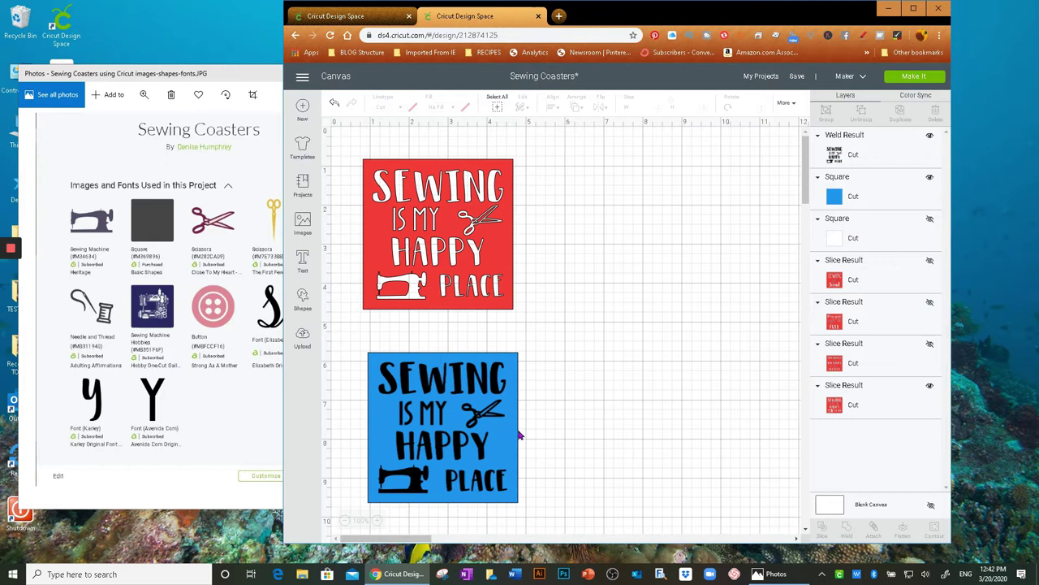
Step: Slice the welded design out of the blue square
left_click_drag(347, 341, 511, 442)
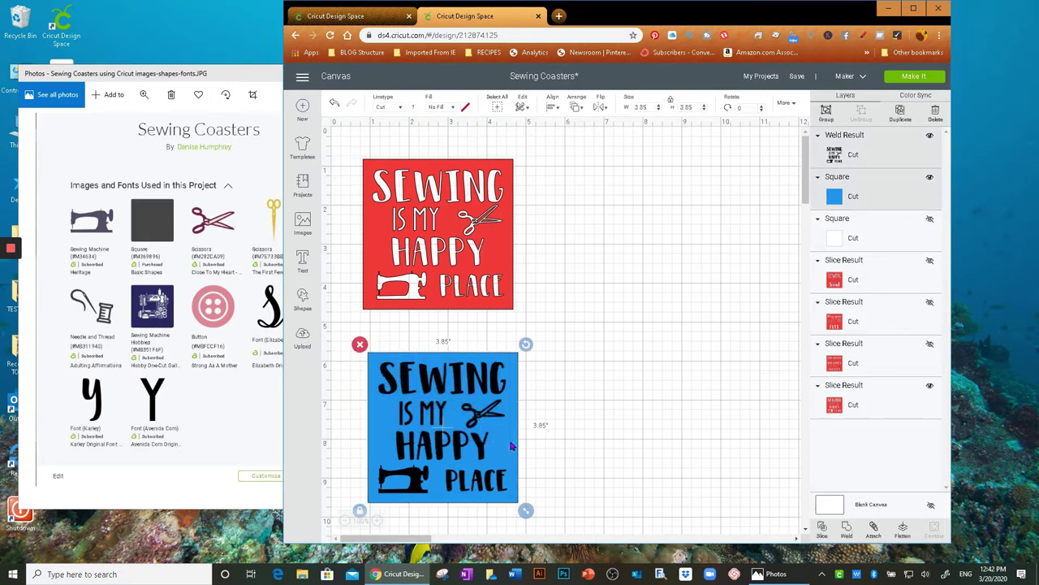
left_click(584, 416)
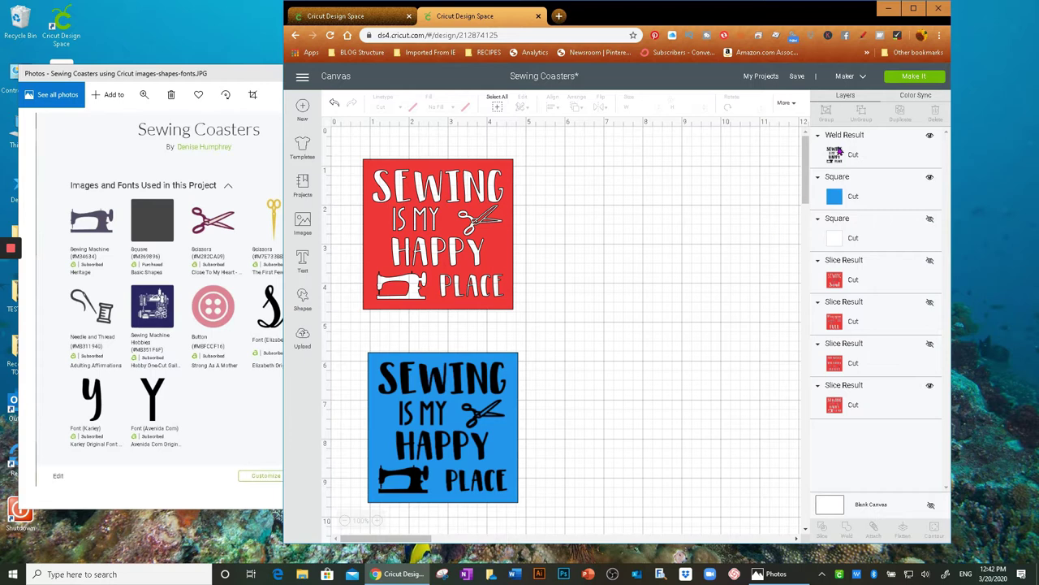
left_click(832, 196)
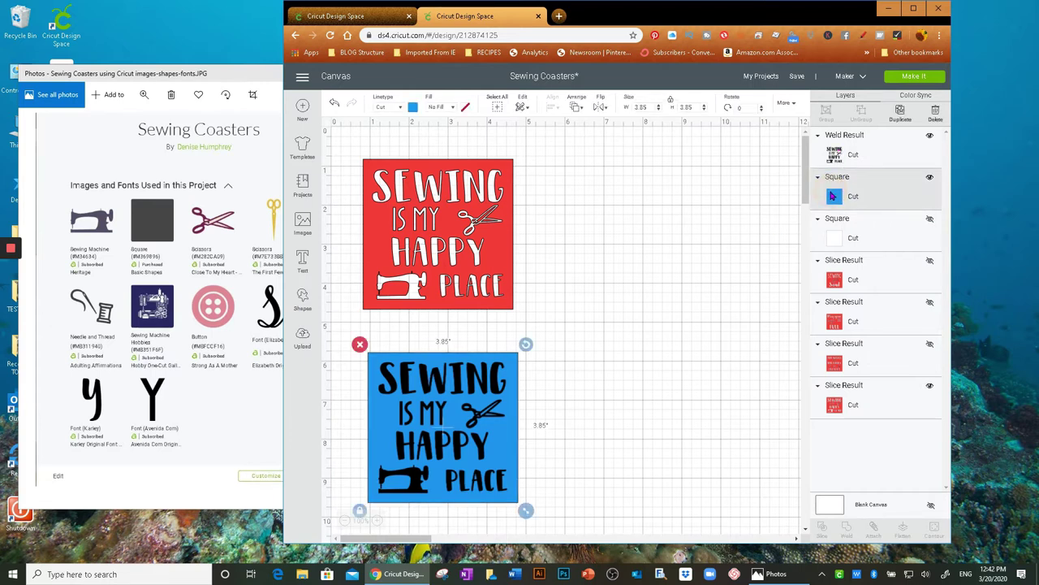
left_click(830, 152, "shift")
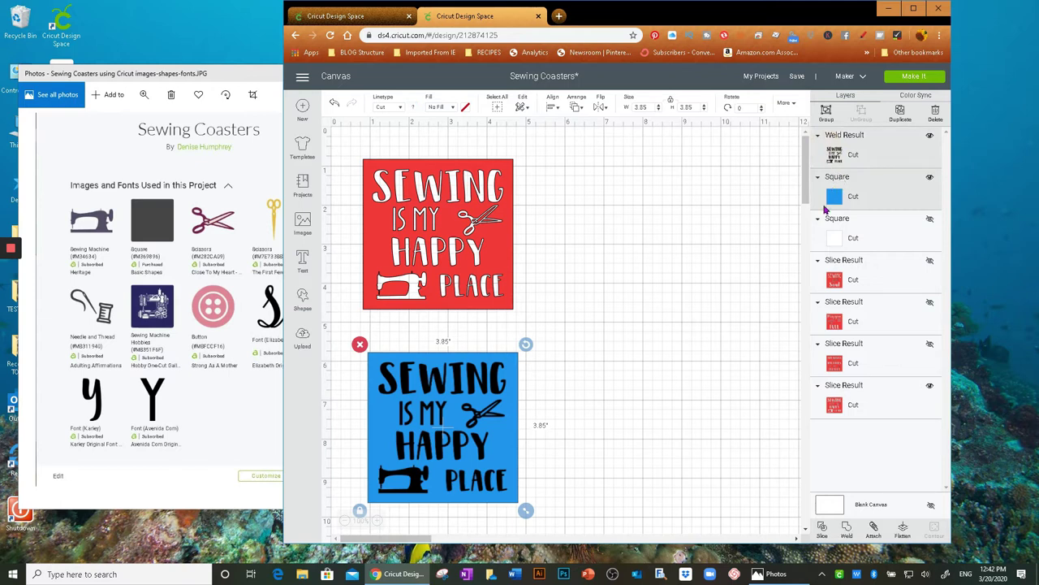
left_click(821, 528)
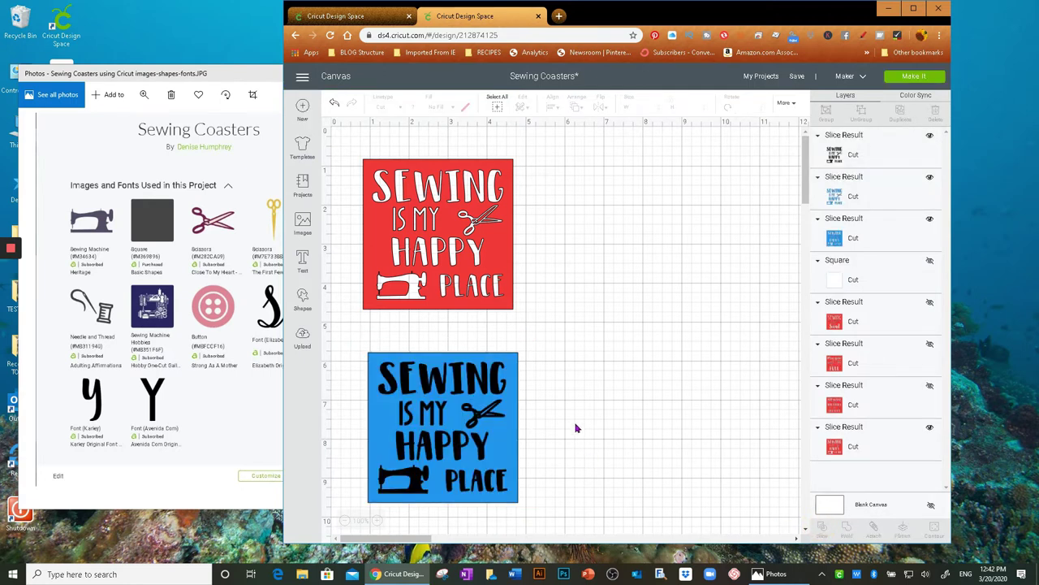
Step: Pull the black and blue sliced-out designs off the blue square, and overlay the cut square on the red sample to compare them
left_click_drag(468, 378, 681, 364)
left_click_drag(493, 375, 695, 367)
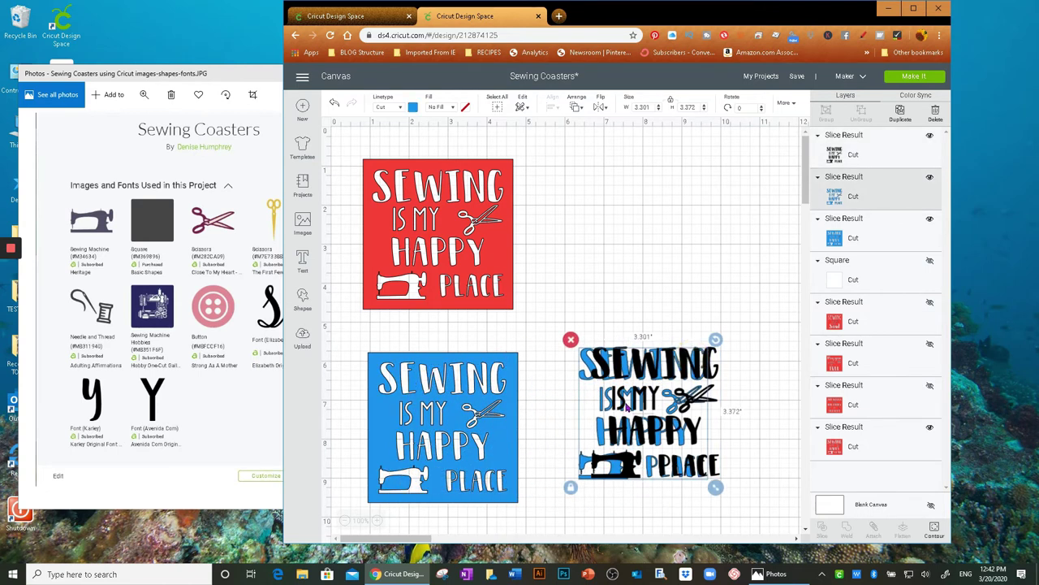
left_click_drag(502, 453, 497, 268)
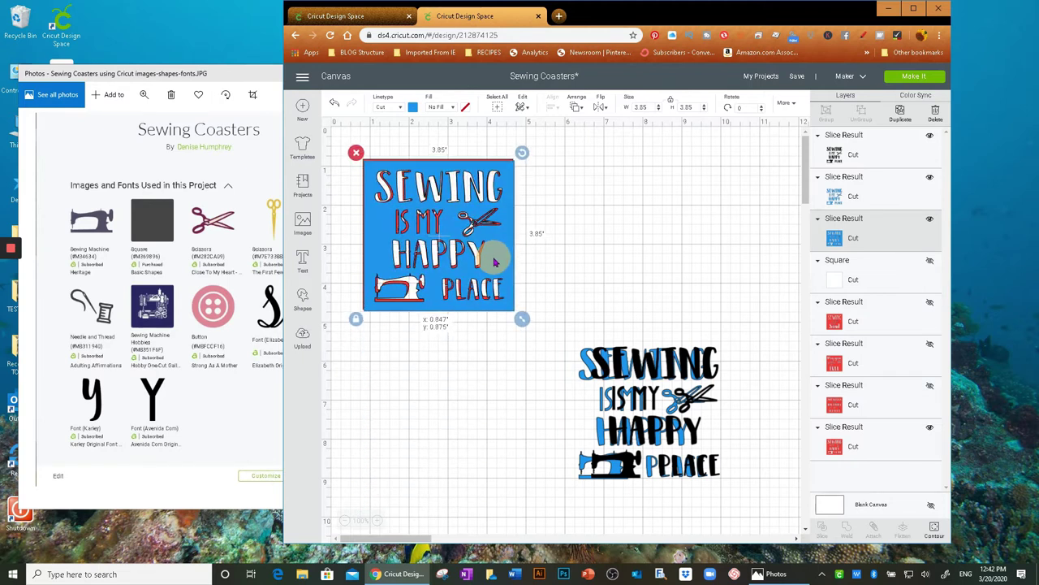
left_click_drag(494, 260, 490, 447)
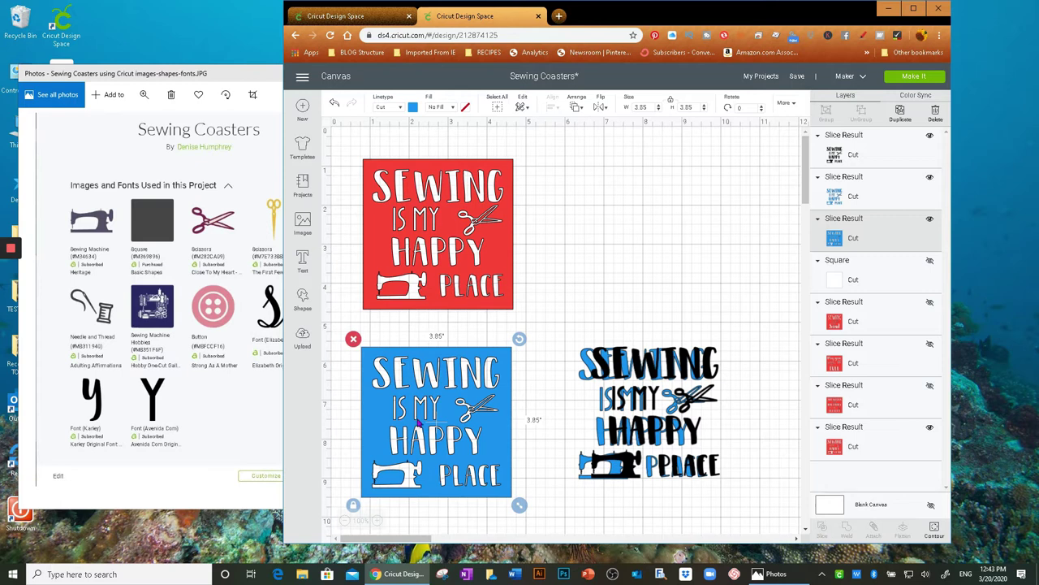
Step: Delete the leftover black and blue sliced-out designs and move the blue coaster to the canvas area across from the red HAPPY PLACE sample
left_click(659, 374)
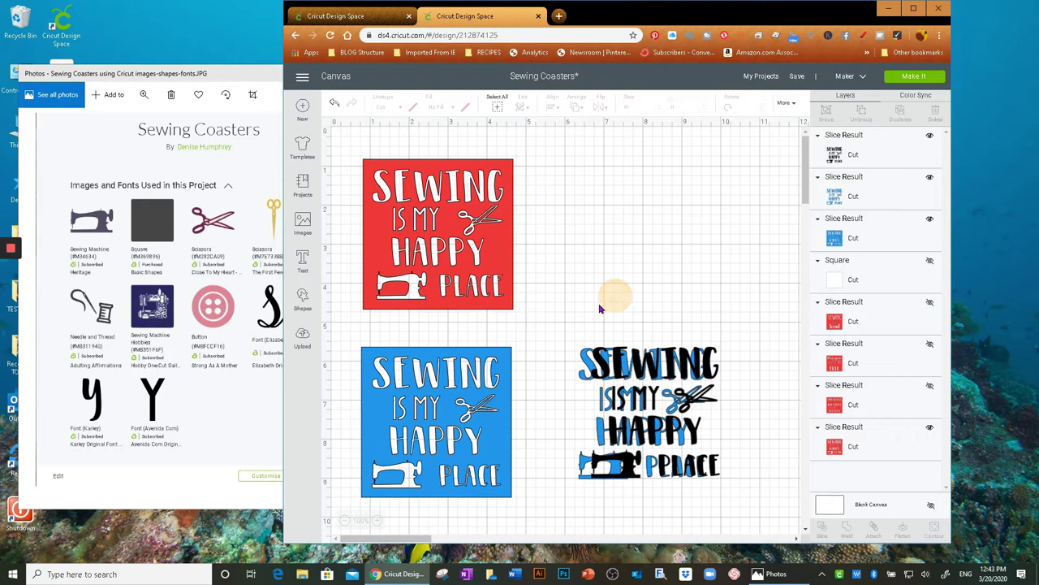
left_click_drag(566, 306, 658, 404)
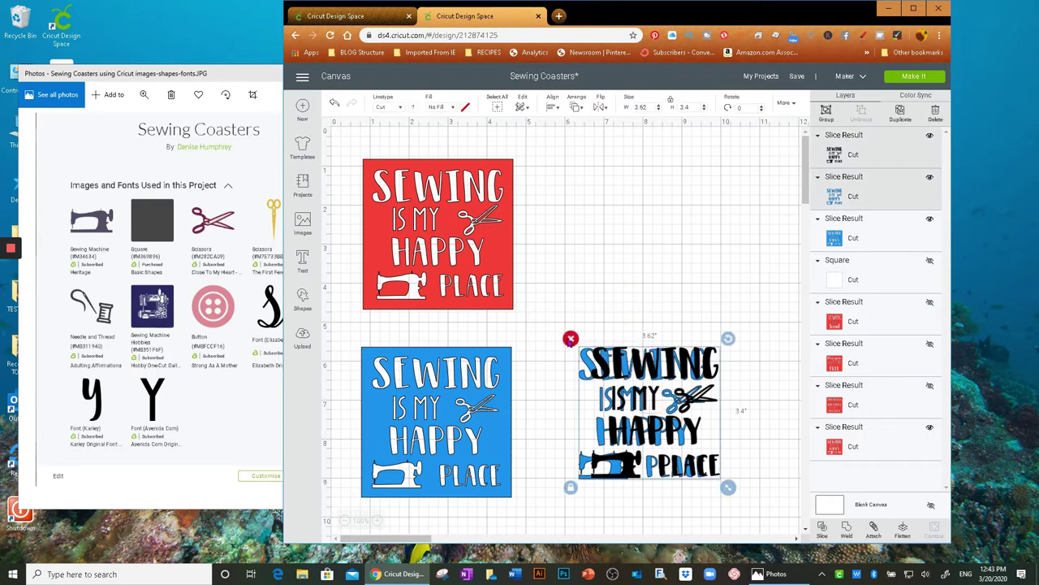
left_click(570, 337)
left_click(488, 442)
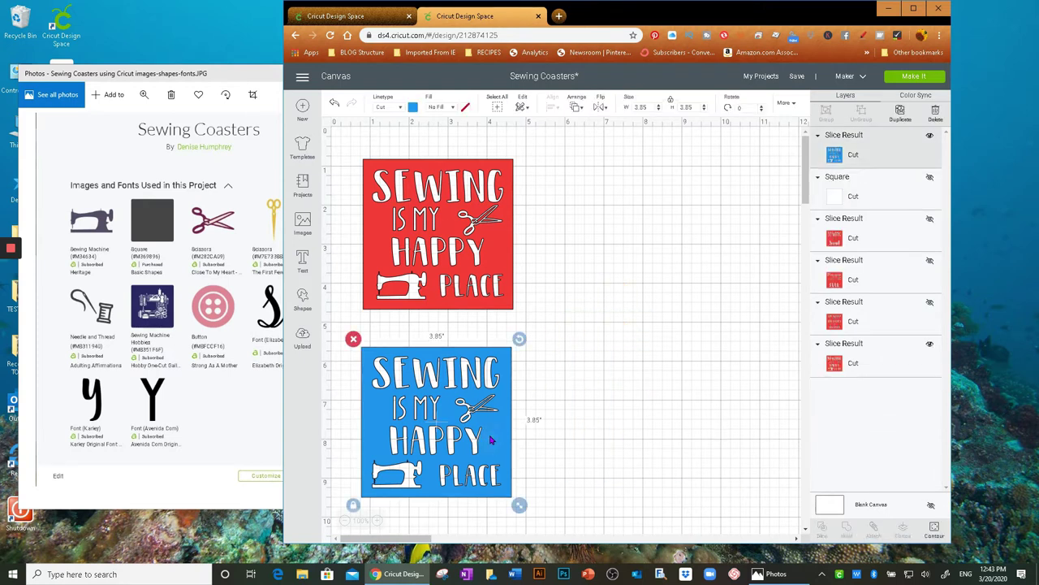
left_click_drag(488, 444, 765, 254)
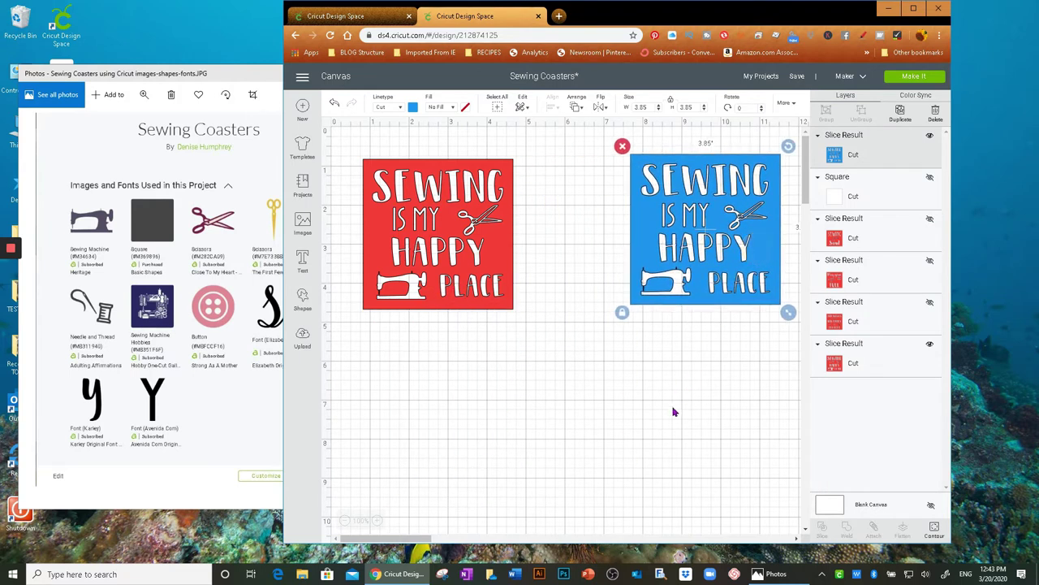
Step: Unhide the three hidden red coasters: Sewing mends the Soul, May your always be full, and She works with her hands in delight
left_click(930, 220)
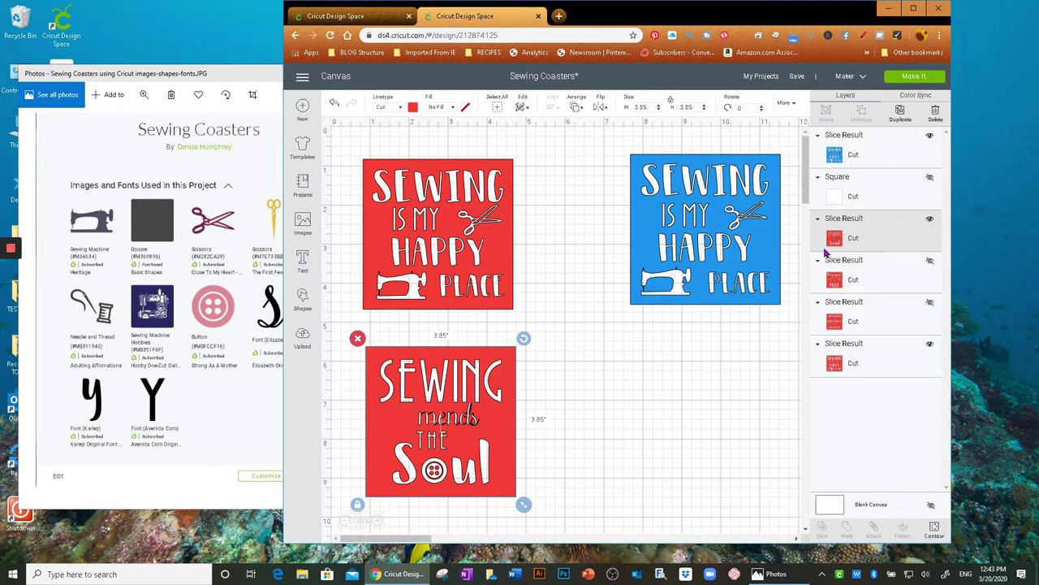
left_click(889, 276)
left_click(929, 260)
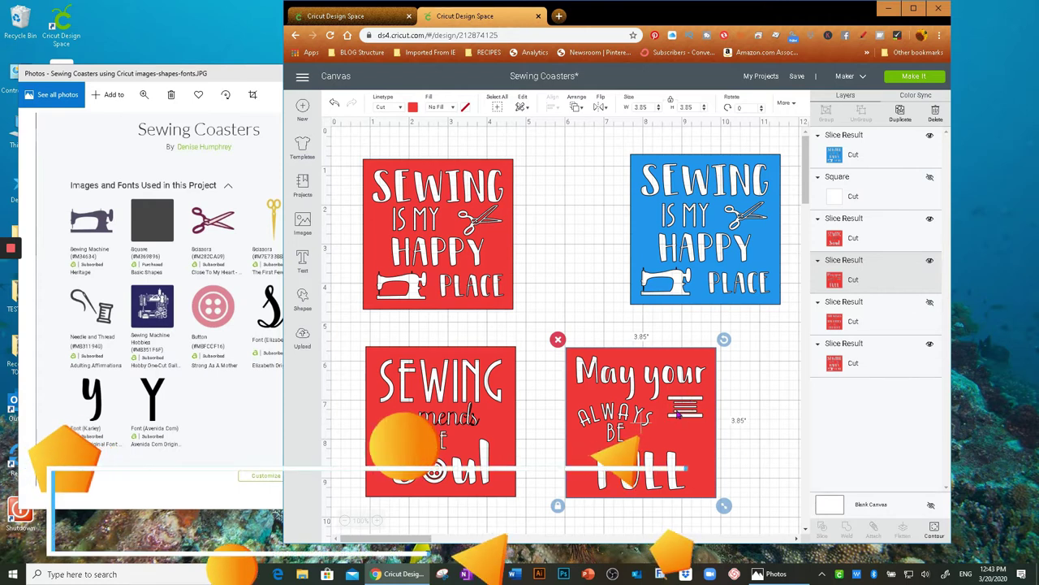
left_click(930, 303)
Step: Move the blue coaster off the She works with her hands coaster and delete it, keeping the four red ones
left_click_drag(745, 248, 486, 468)
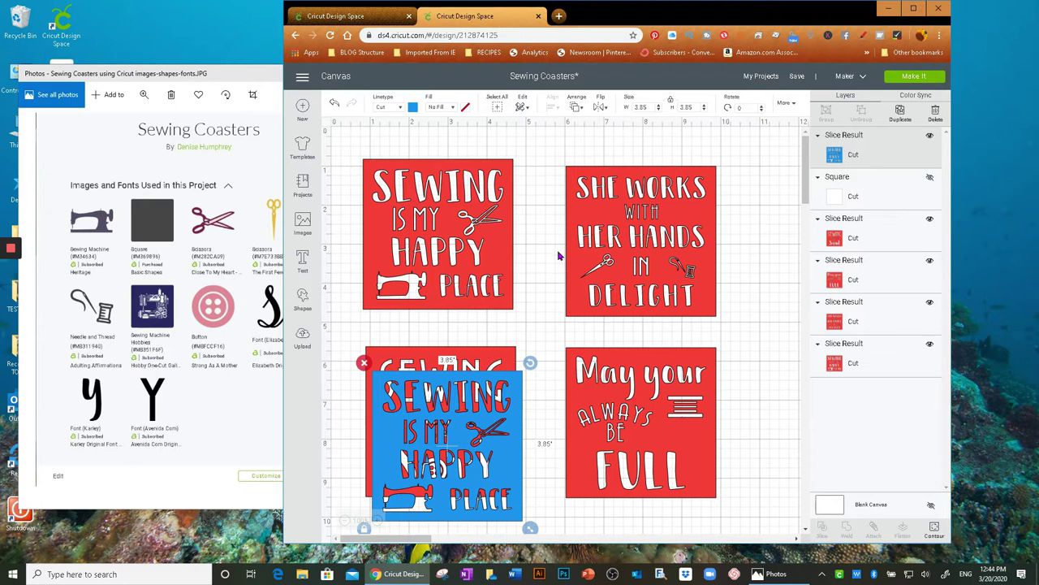
left_click_drag(510, 427, 654, 369)
key("Delete")
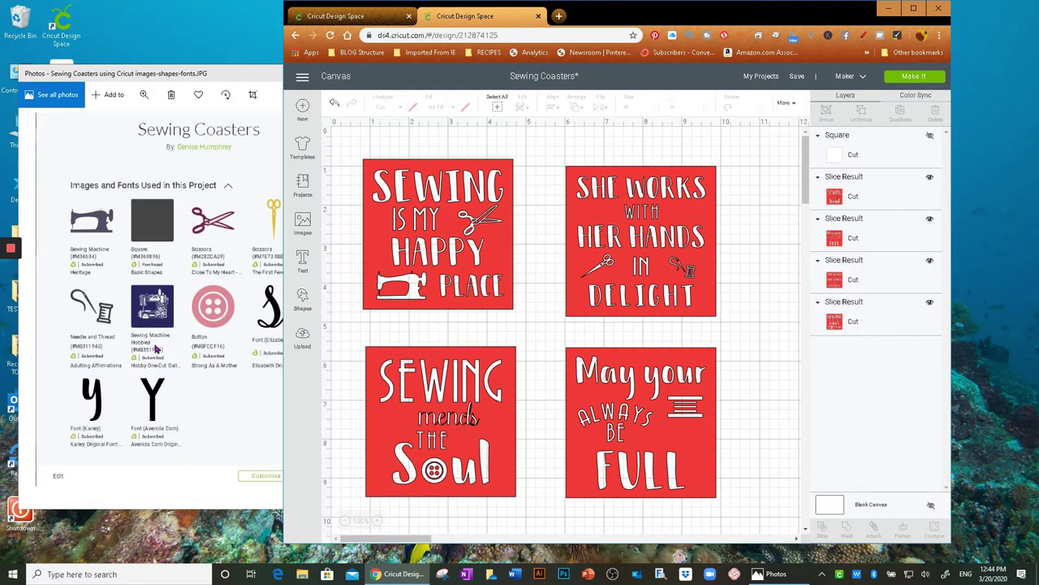
Step: Insert the free blue Sewing Machine Hobbies image from the sewing image results onto the canvas
left_click(302, 225)
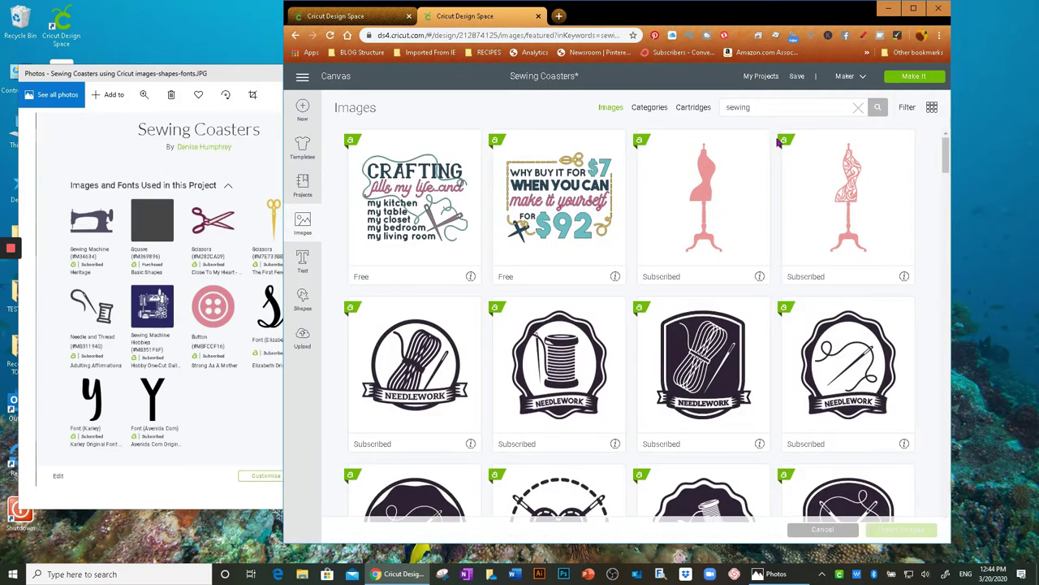
scroll(794, 356, "down", 3)
scroll(794, 355, "down", 10)
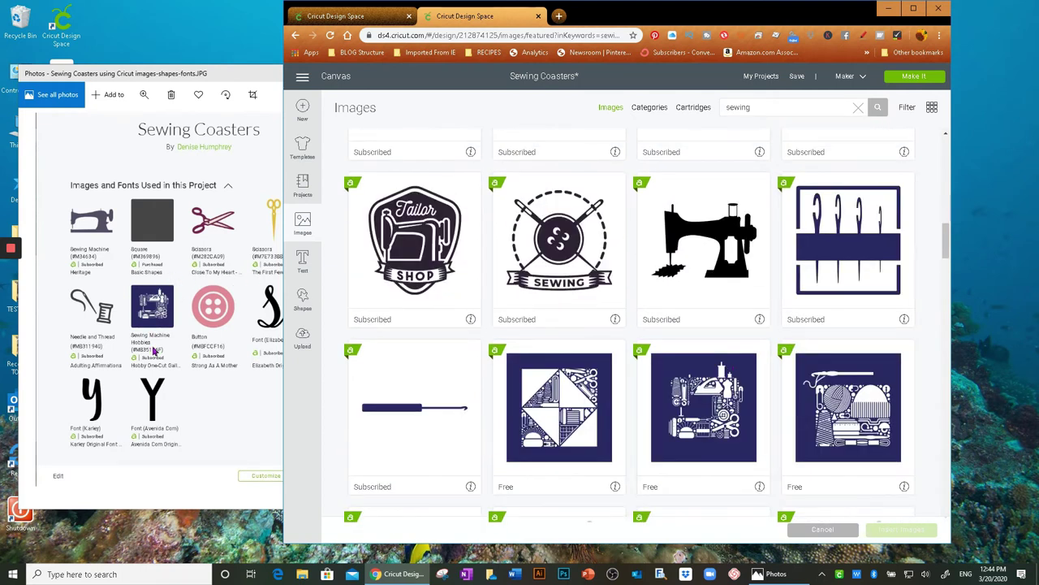
left_click(724, 410)
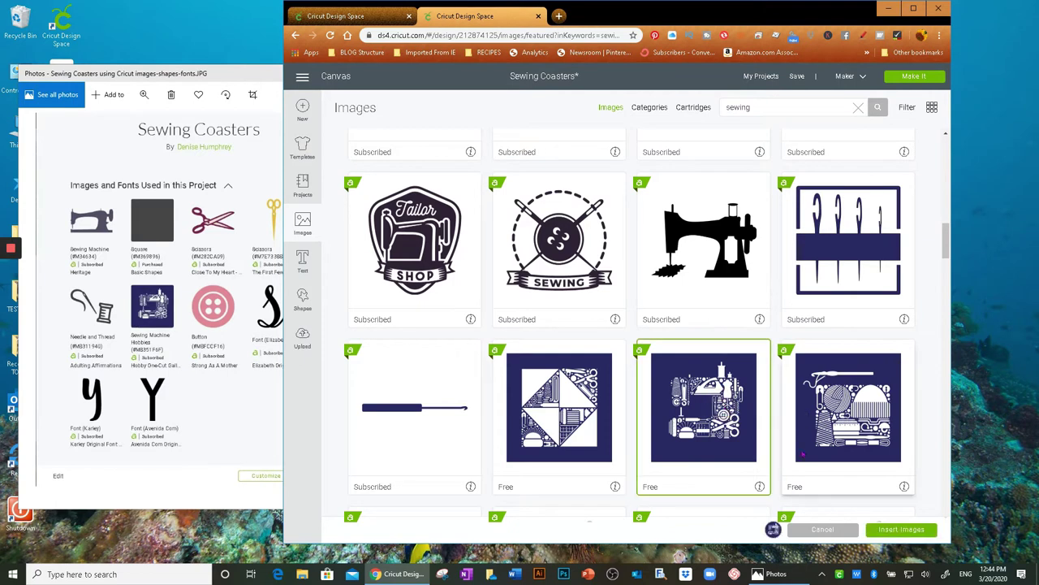
left_click(890, 529)
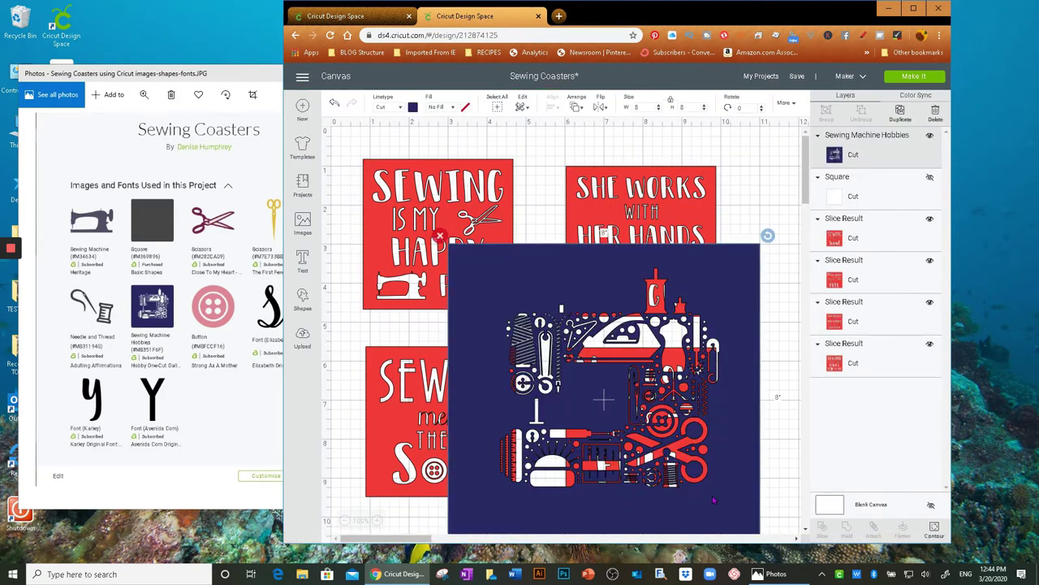
Step: Widen the browser window over the reference photo and shift the Sewing Machine Hobbies image away from the Sewing is my happy place coaster
left_click_drag(714, 500, 815, 422)
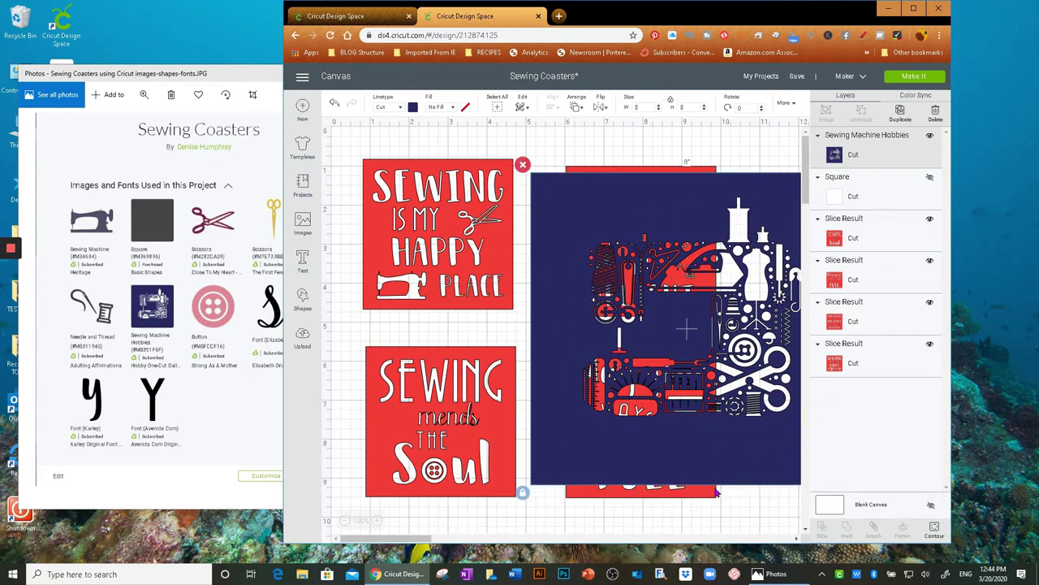
left_click_drag(282, 336, 128, 318)
left_click_drag(622, 459, 627, 292)
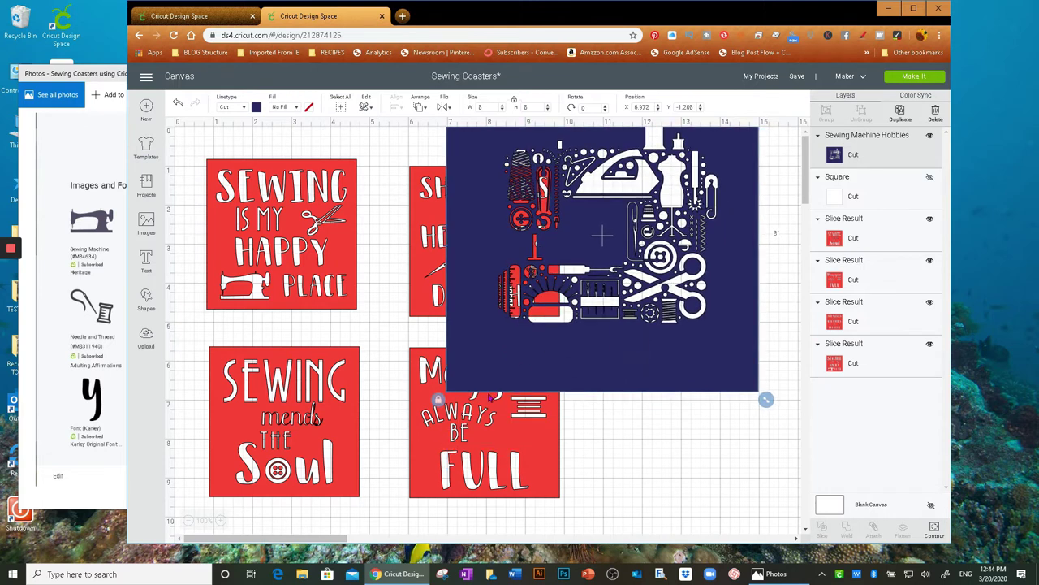
mouse_move(524, 417)
left_mouse_down()
mouse_move(547, 399)
mouse_move(566, 353)
mouse_move(529, 416)
left_mouse_up()
left_click_drag(608, 413, 380, 447)
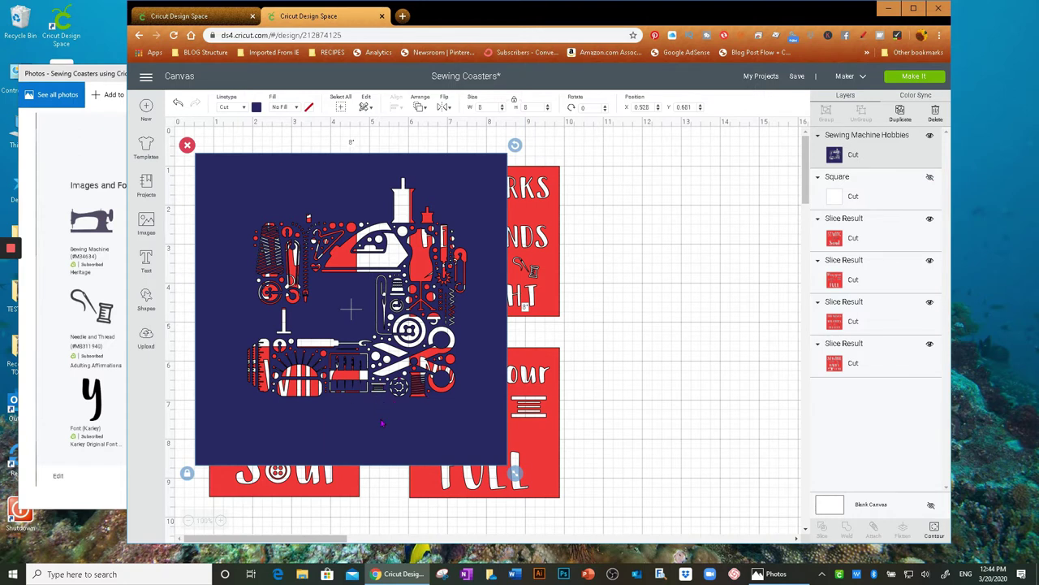
left_click_drag(384, 428, 635, 424)
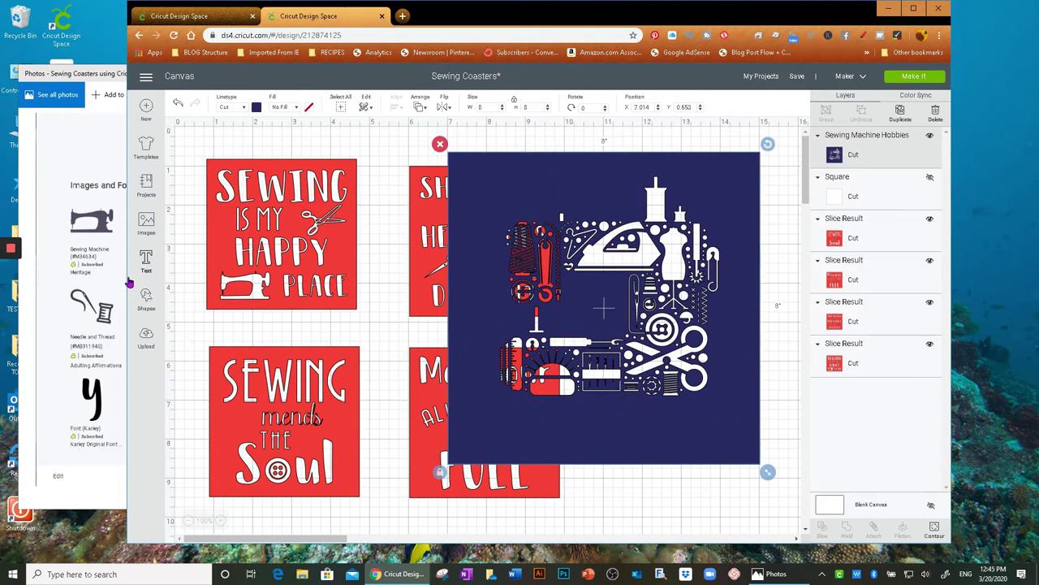
left_click_drag(128, 281, 77, 276)
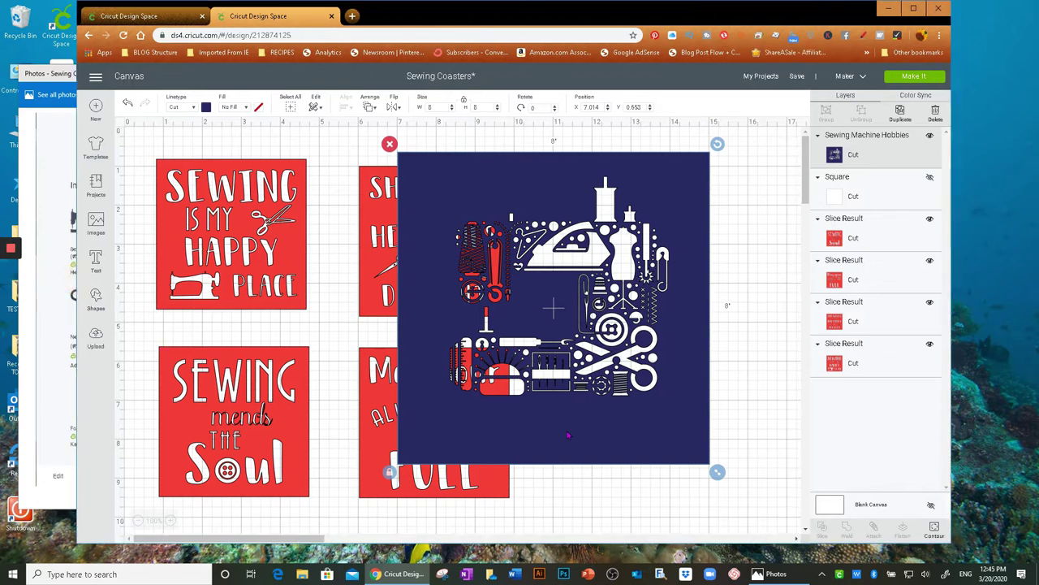
Step: Shrink the Sewing Machine Hobbies image to about 5.28 in and place it over the She works with her hands coaster
left_click_drag(567, 436, 673, 443)
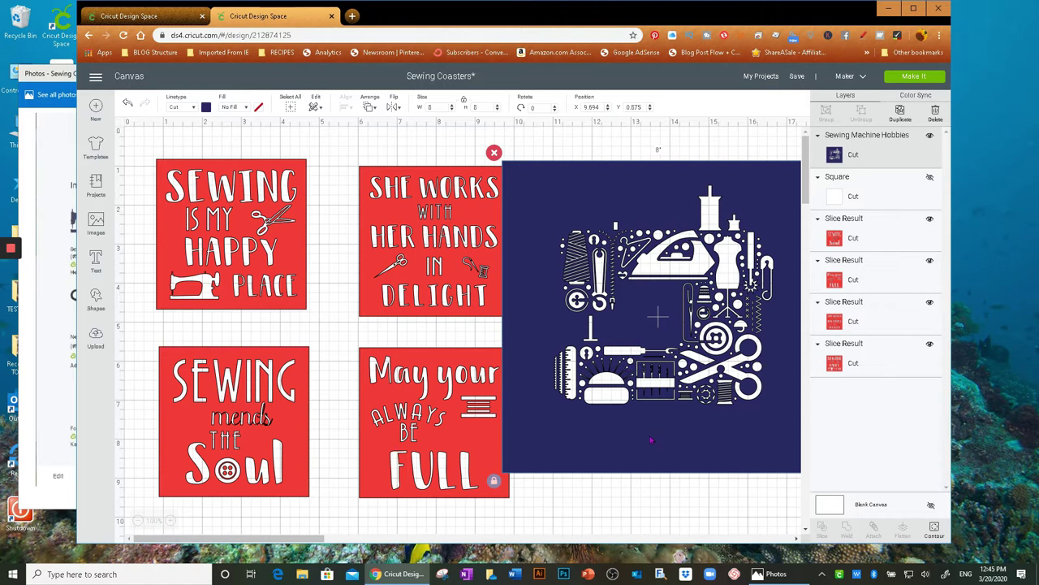
left_click_drag(652, 444, 613, 441)
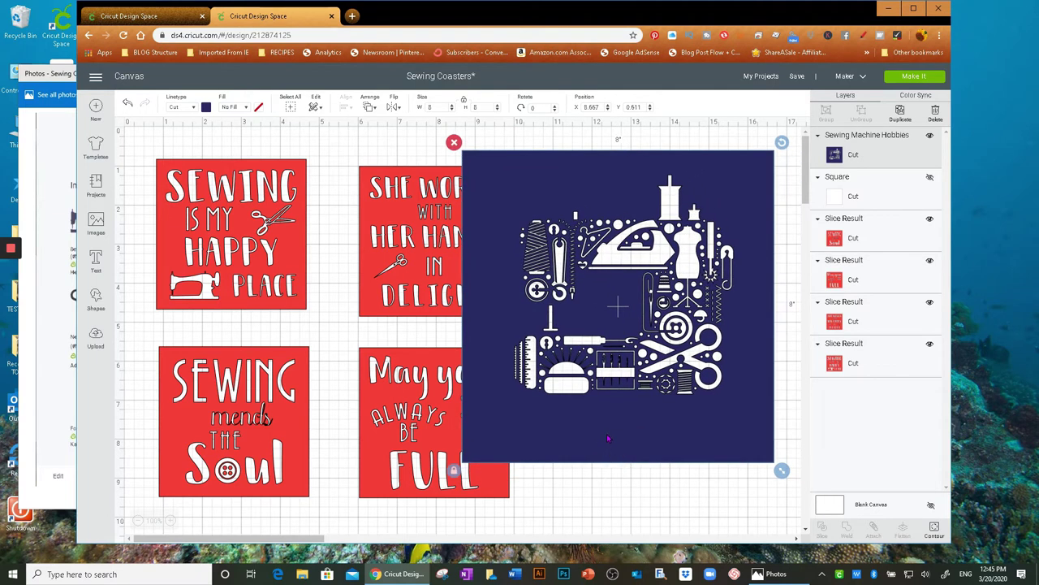
left_click_drag(781, 471, 666, 390)
left_click_drag(557, 337, 415, 313)
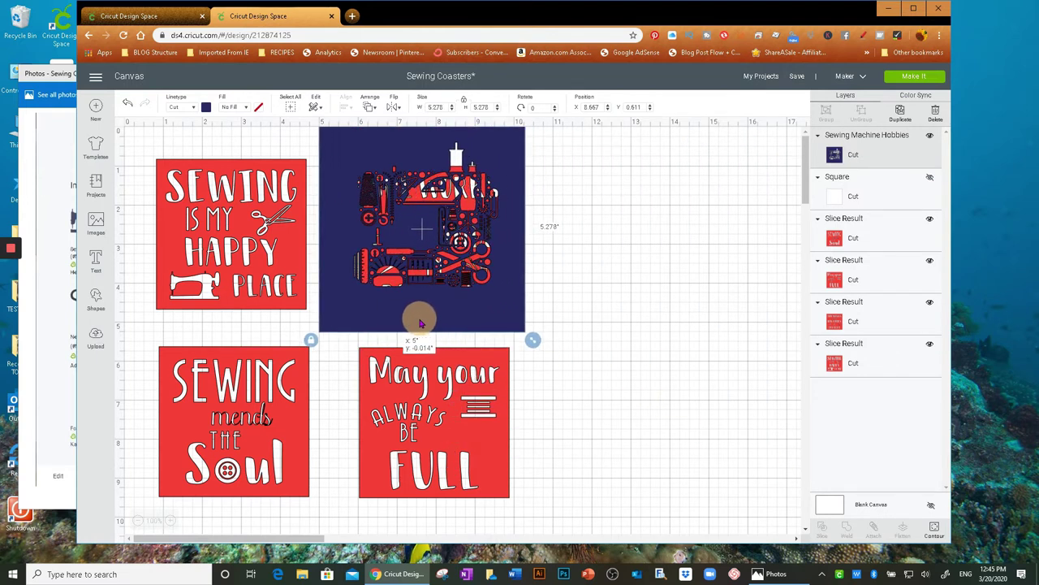
Step: Hide all contours of the Sewing Machine Hobbies image except its square background and the small thread spool beneath the machine
left_click(934, 530)
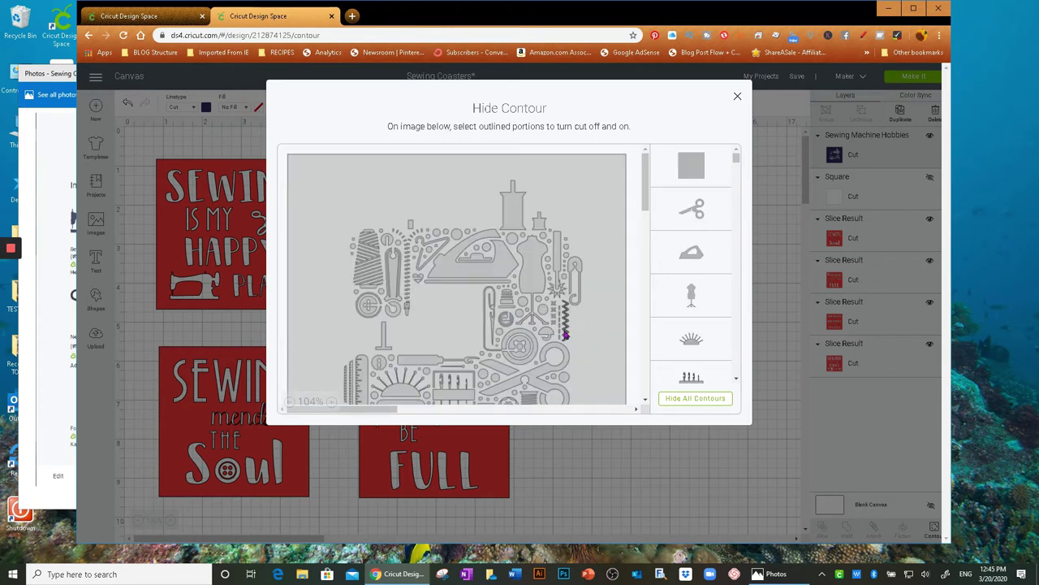
left_click(288, 402)
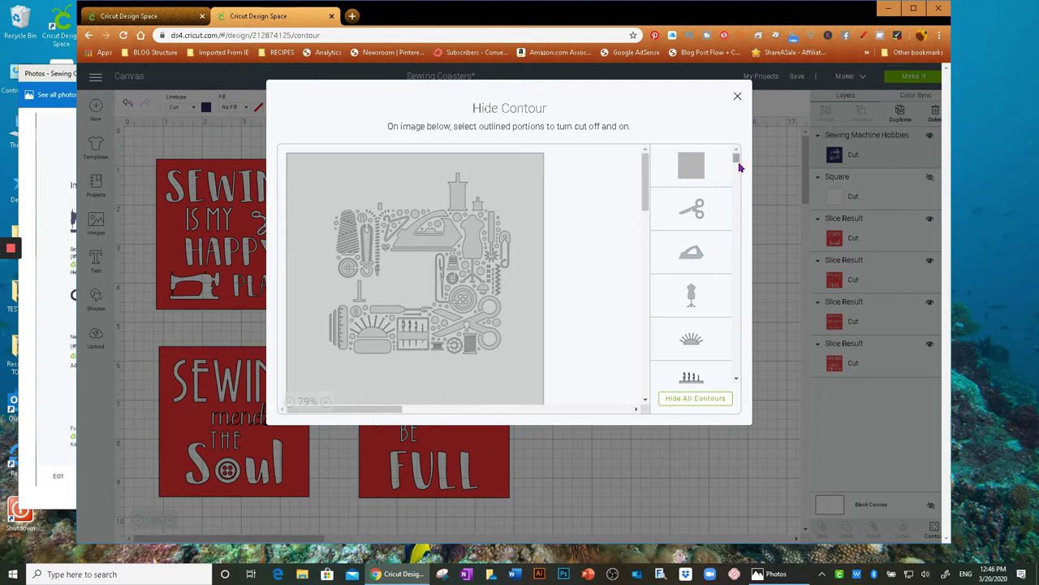
left_click_drag(737, 159, 742, 236)
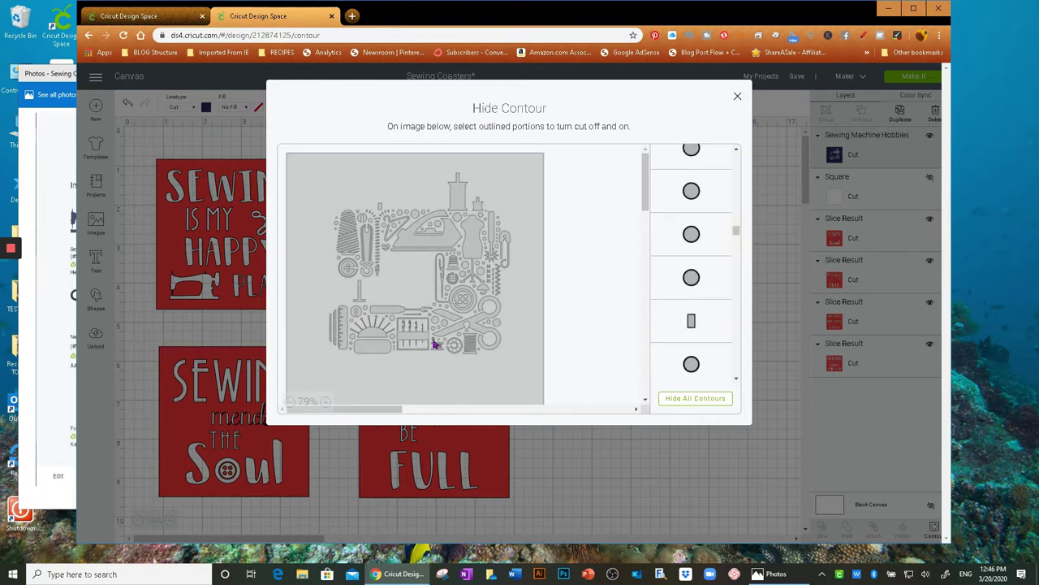
left_click_drag(737, 236, 735, 155)
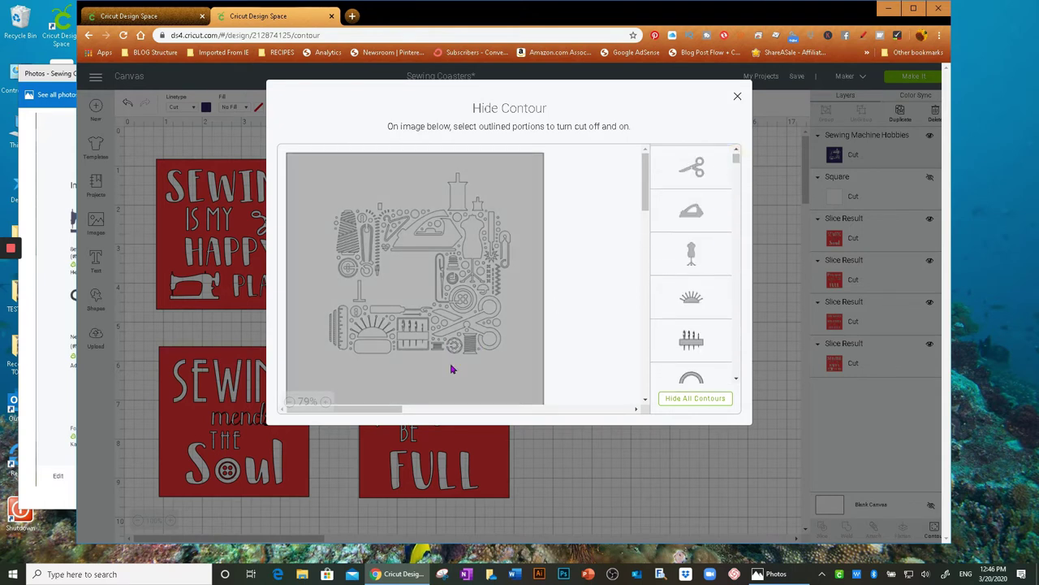
left_click(689, 402)
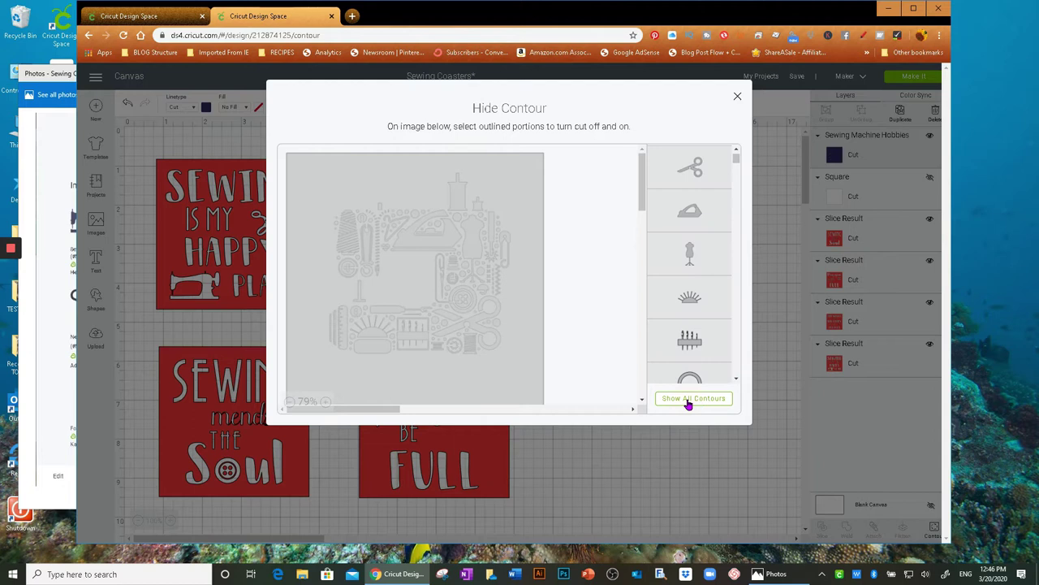
left_click(435, 350)
left_click(433, 347)
left_click(738, 97)
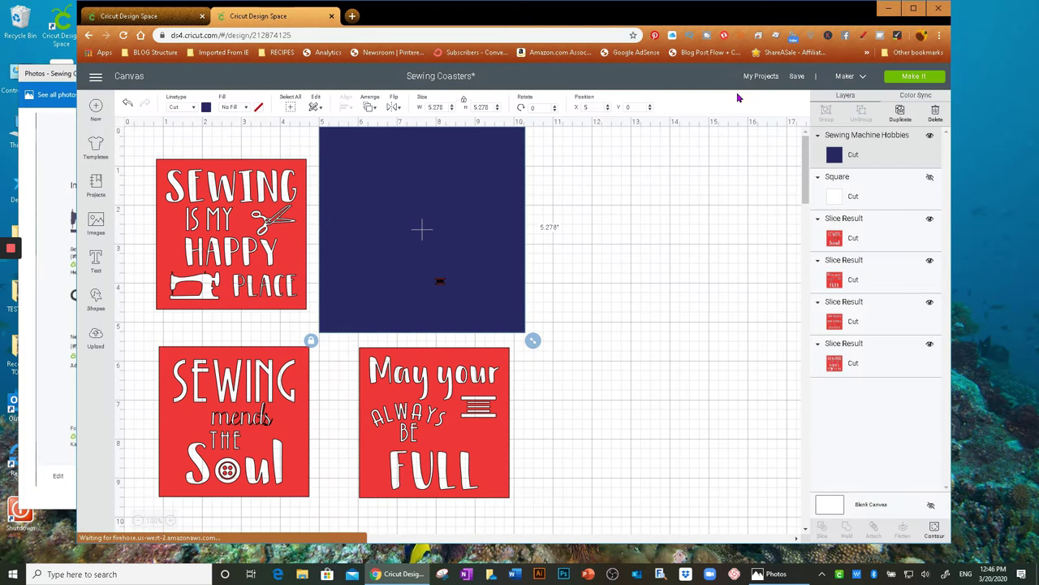
Step: Move the blue square to empty canvas beside the coasters and hide its outer square contour, leaving only the thread spool
left_click_drag(438, 282, 660, 289)
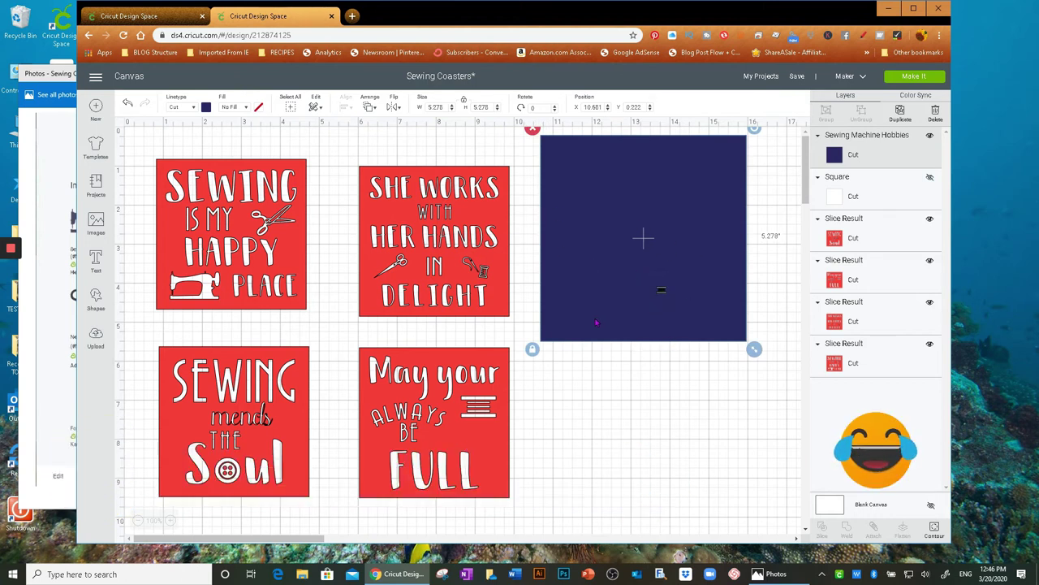
left_click(933, 529)
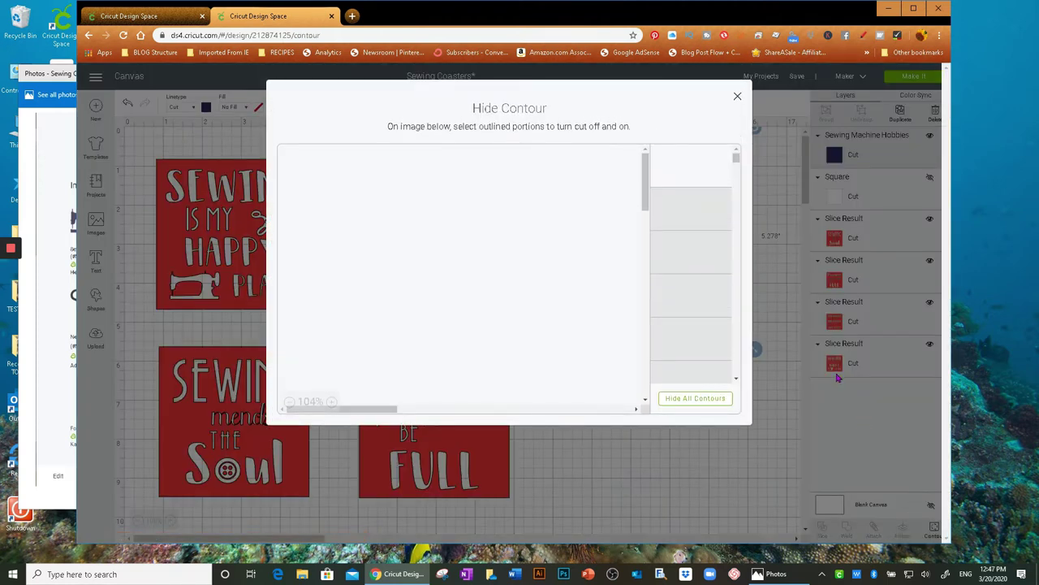
left_click(290, 402)
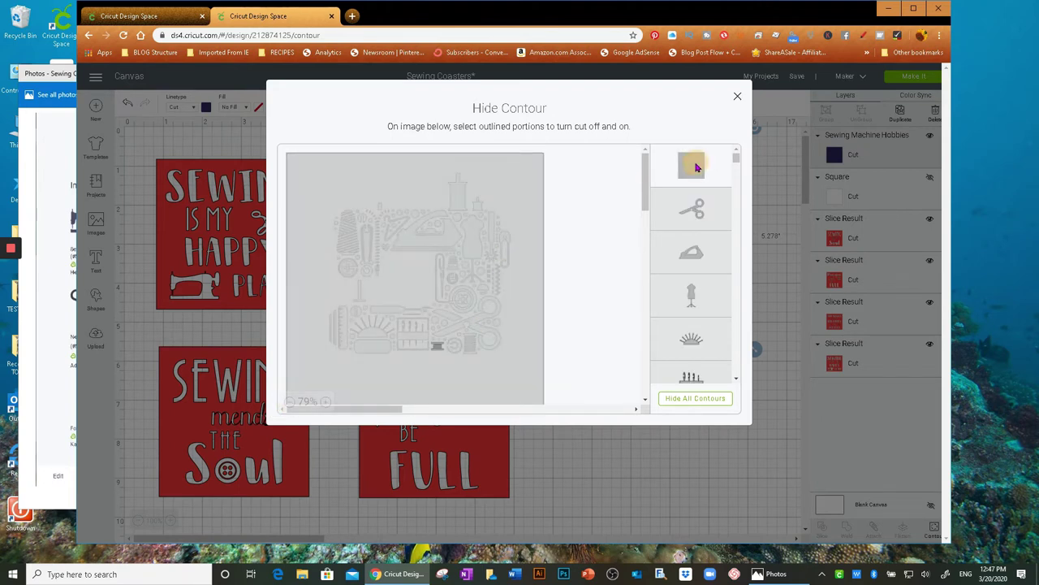
left_click(696, 168)
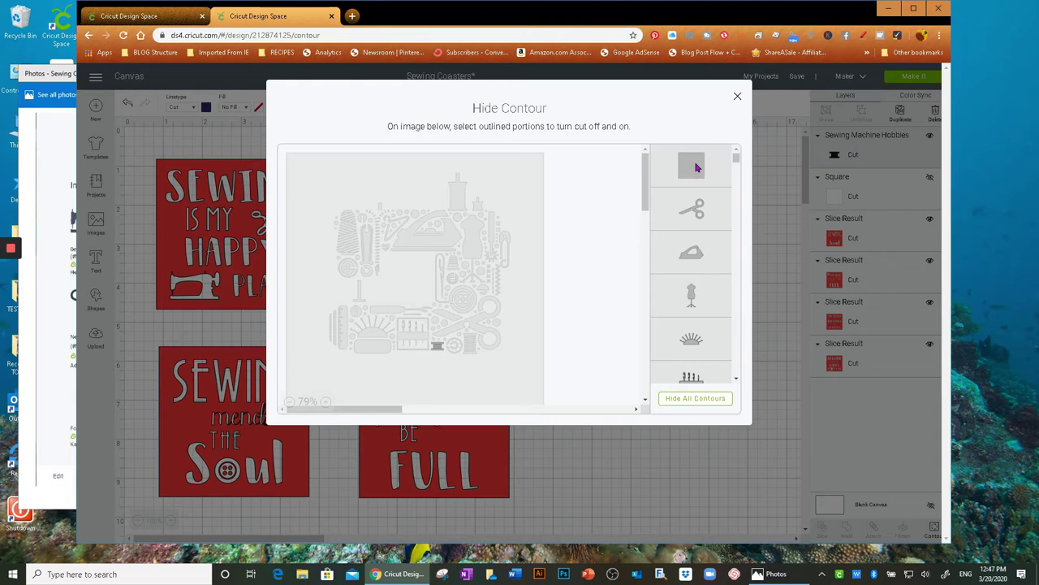
left_click(737, 97)
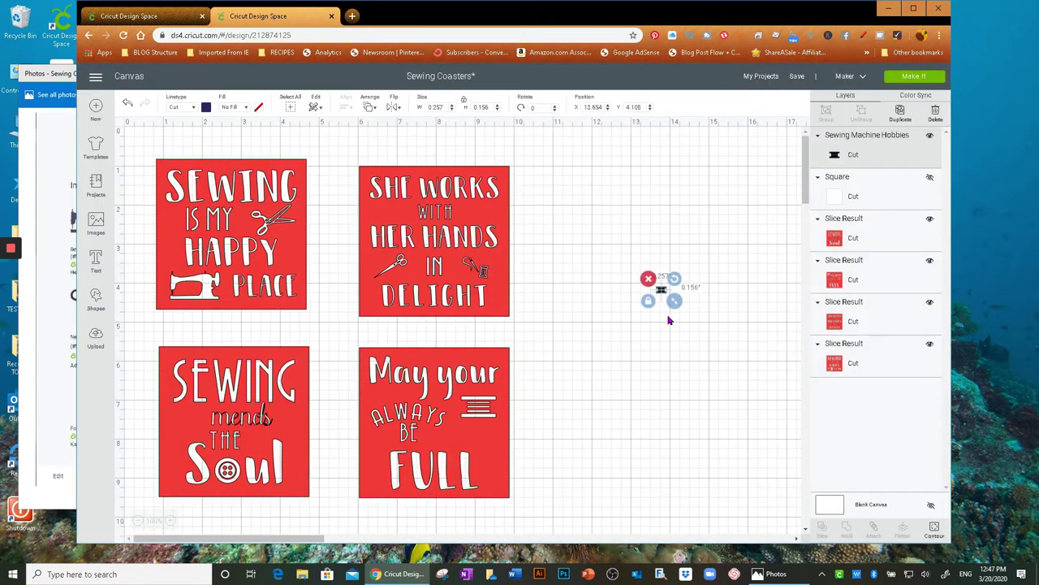
Step: Scale the isolated spool to about 0.94 in wide to match the May your always be full coaster's spool, and delete it
left_click_drag(674, 301, 733, 395)
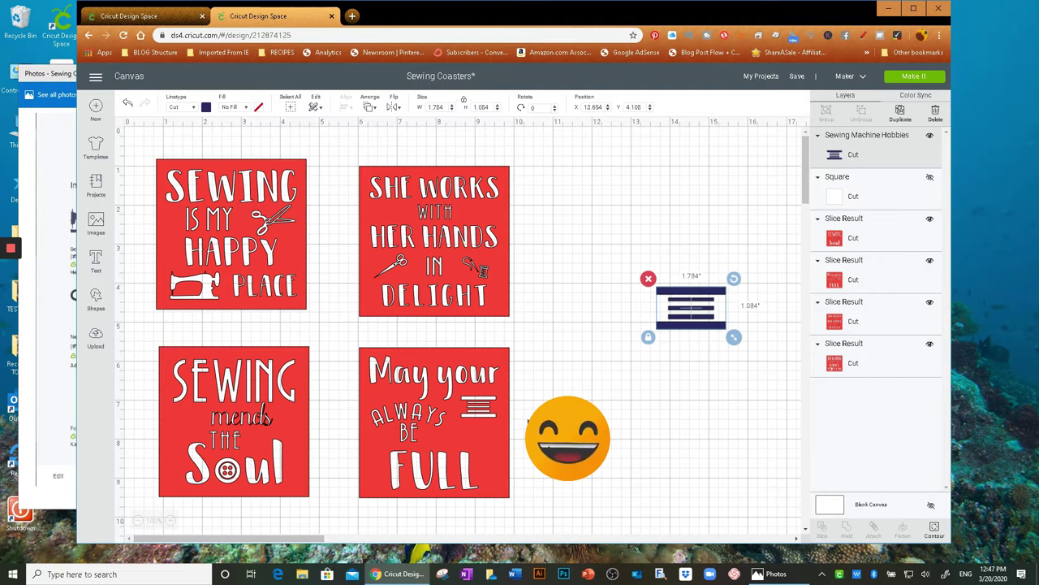
left_click_drag(733, 336, 699, 324)
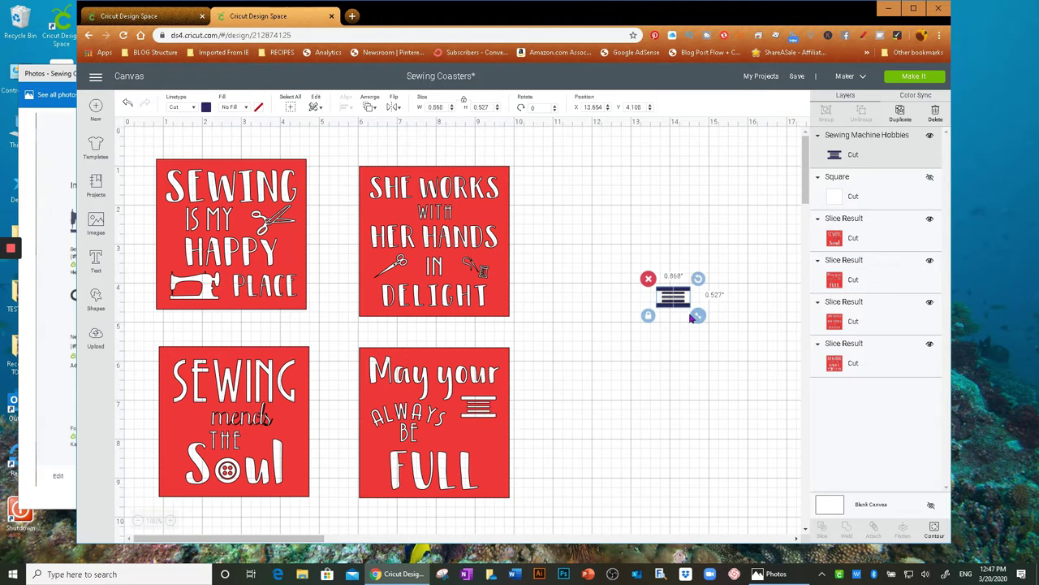
left_click_drag(659, 312, 484, 416)
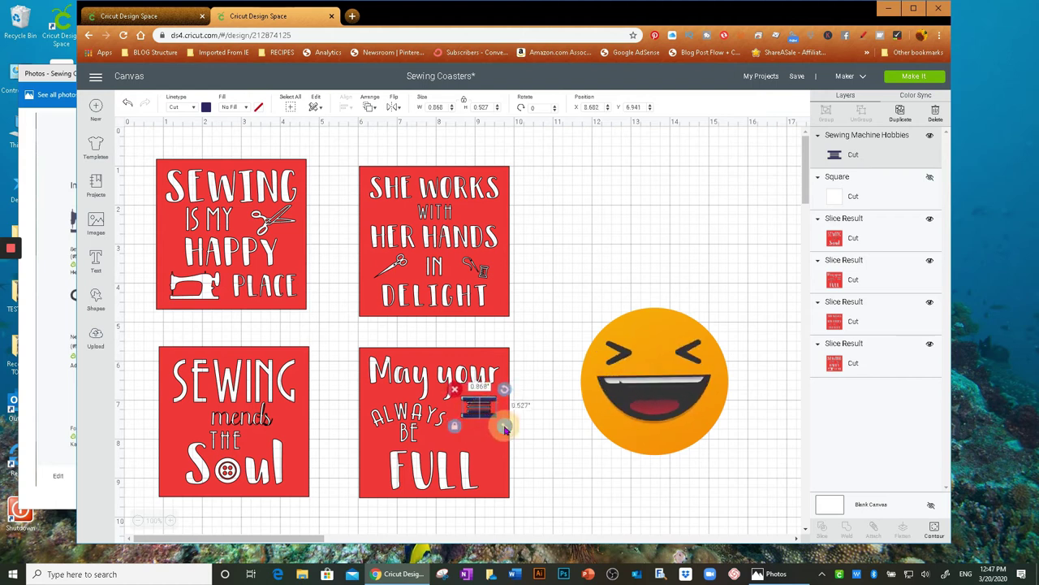
left_click_drag(485, 416, 643, 349)
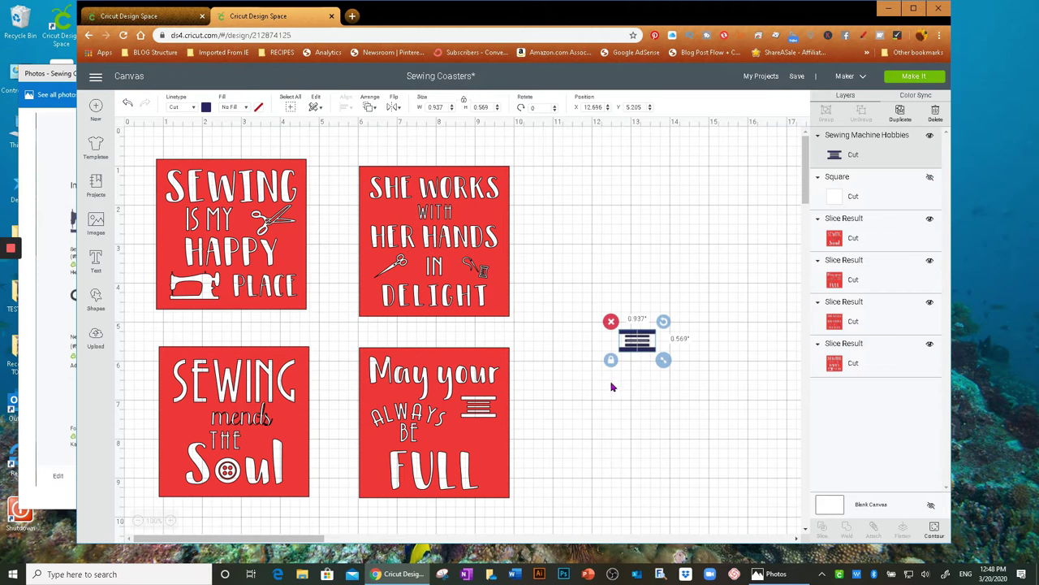
left_click(610, 322)
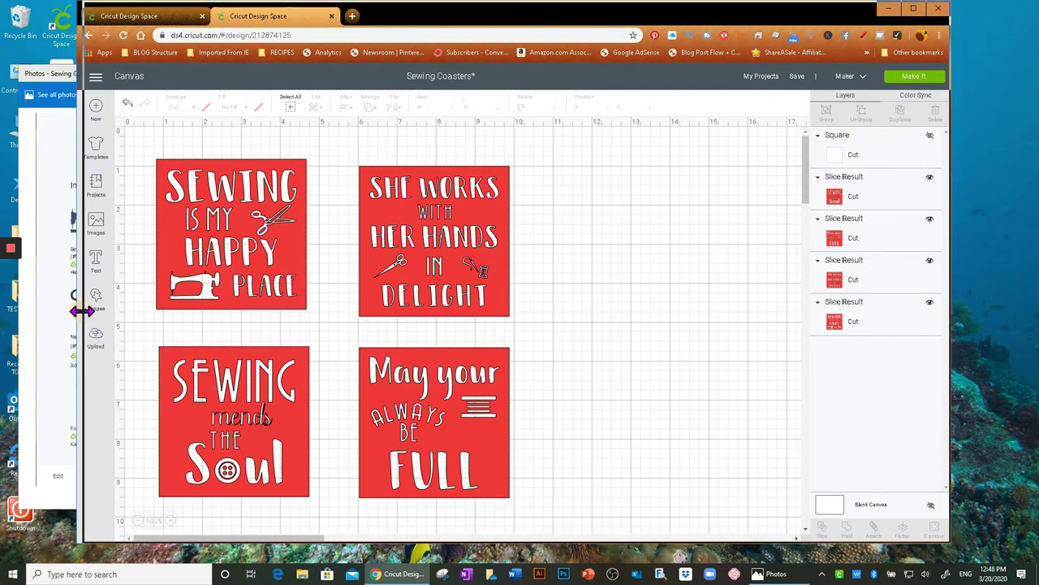
Step: Narrow the browser window to uncover the reference photo of images and fonts, and close the photo
left_click_drag(78, 311, 290, 325)
left_click(247, 68)
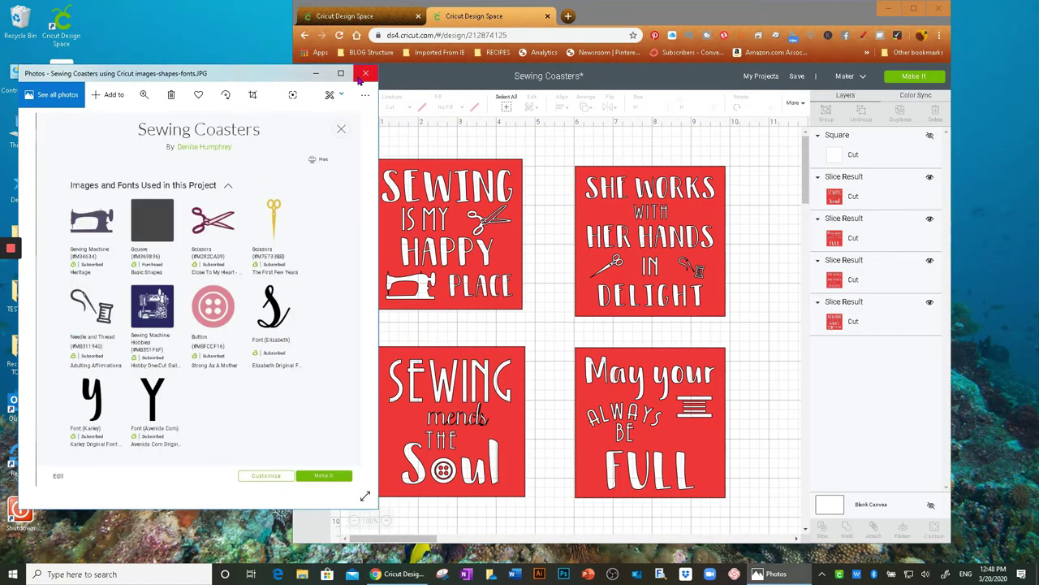
left_click(367, 73)
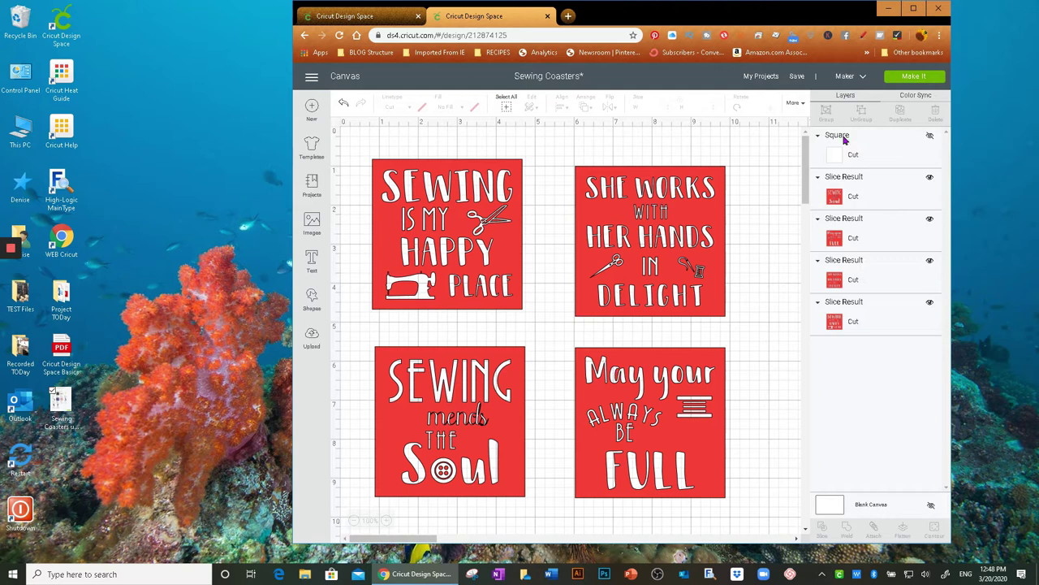
Step: Send the four red coasters to the cutting mat preview and nudge three of them to widen the gaps around the first
left_click(930, 136)
left_click(908, 78)
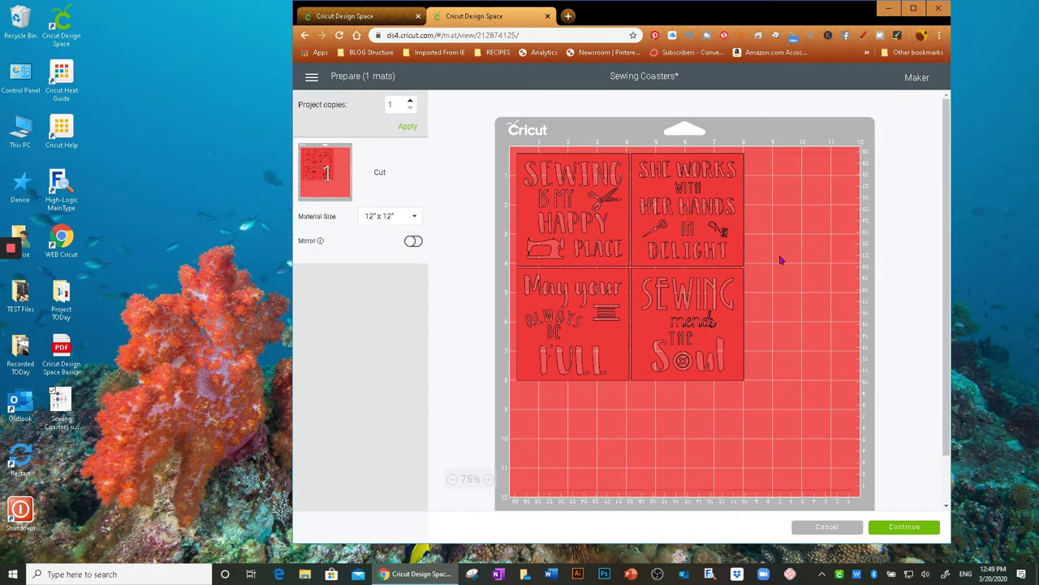
left_click_drag(735, 260, 738, 258)
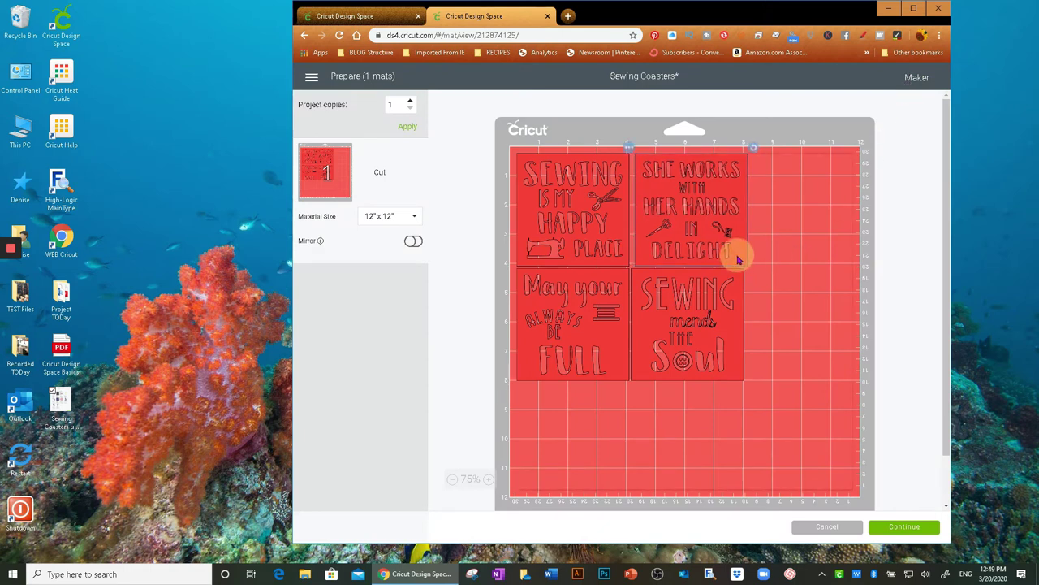
left_click(731, 351)
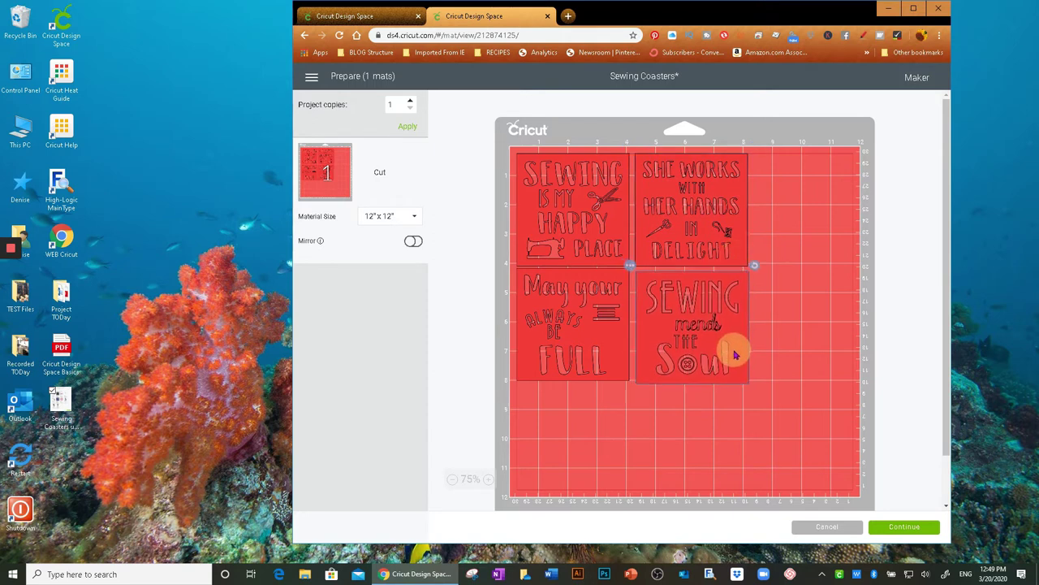
left_click(617, 381)
left_click_drag(617, 381, 617, 386)
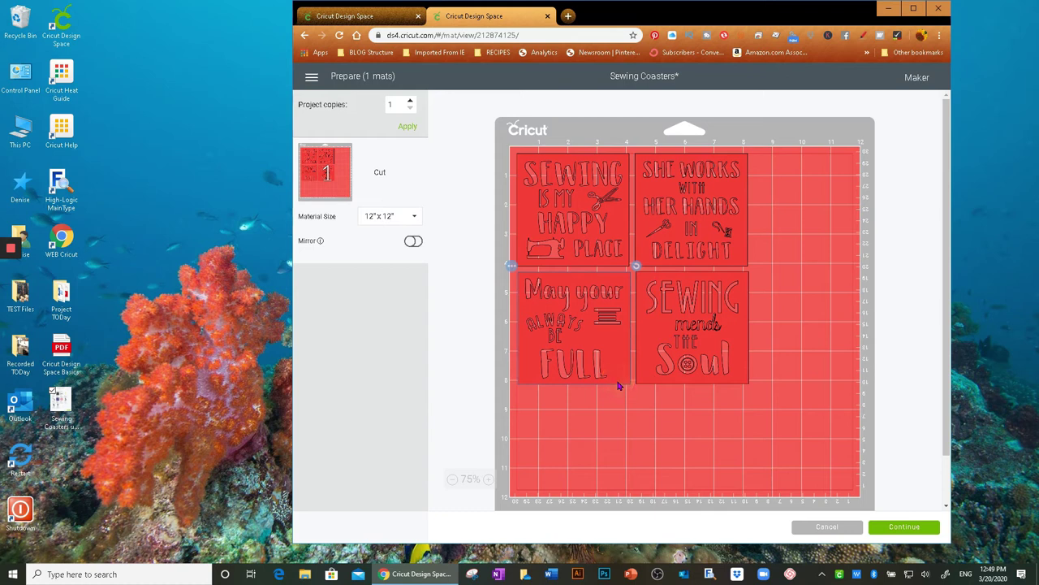
left_click(627, 330)
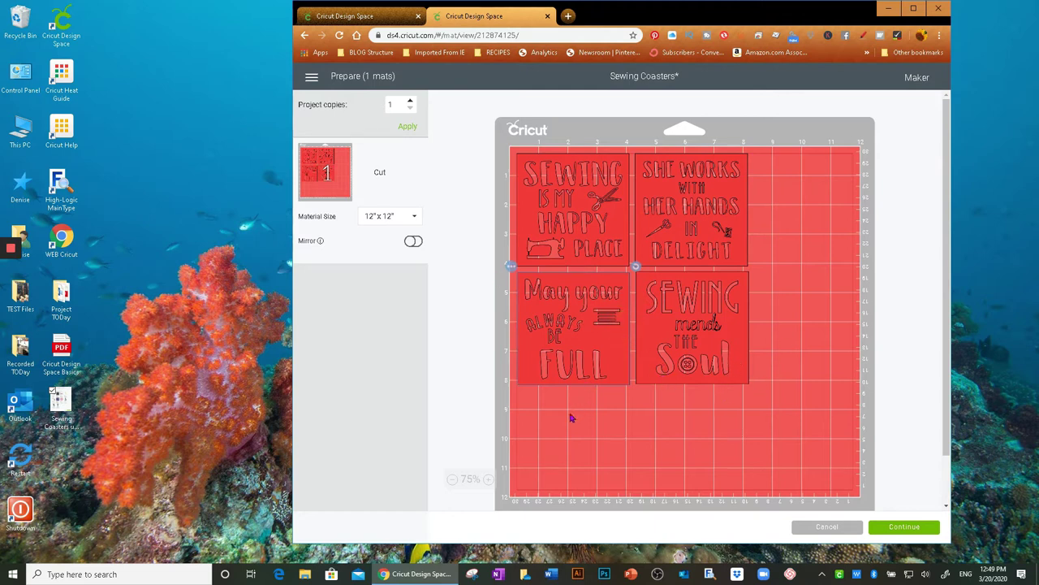
Step: Mirror the four coasters on the 12 x 12 in mat and continue to the material setup
left_click(413, 242)
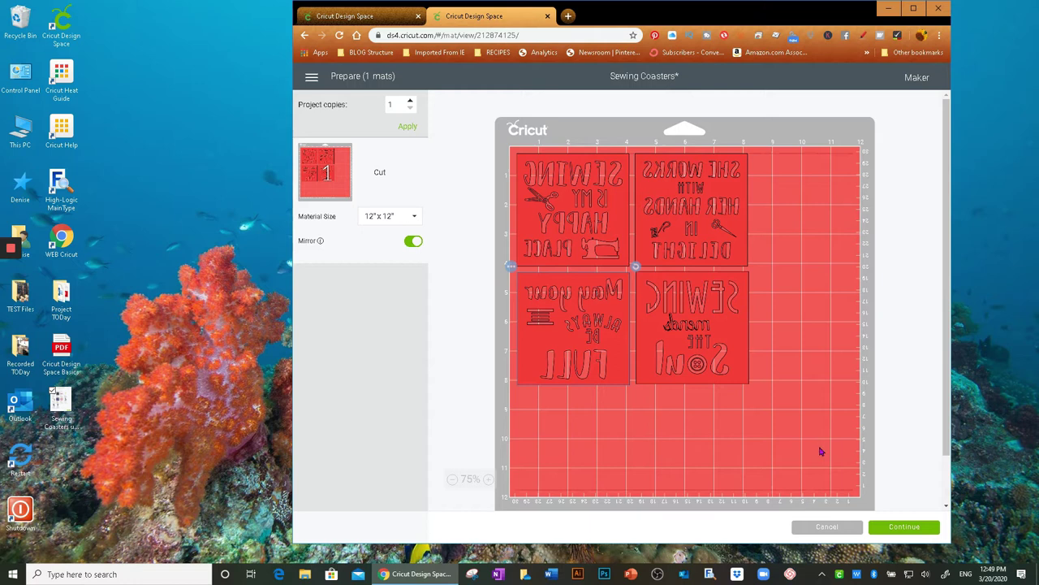
left_click(905, 526)
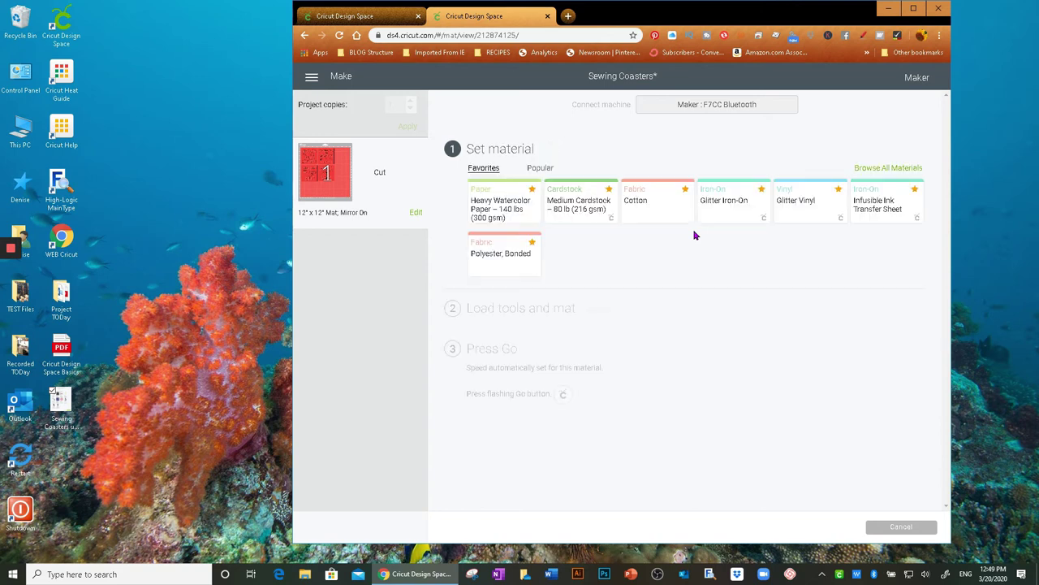
Step: Search all materials for INFUSIBLE and set Infusible Ink Transfer Sheet as the cutting material
left_click(873, 168)
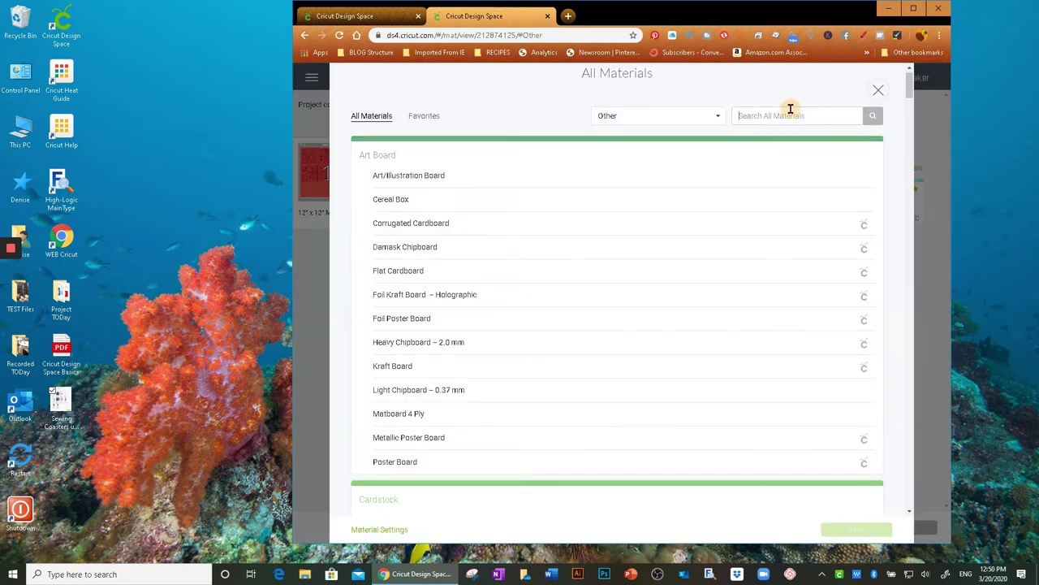
type("infusibkl")
left_click(872, 119)
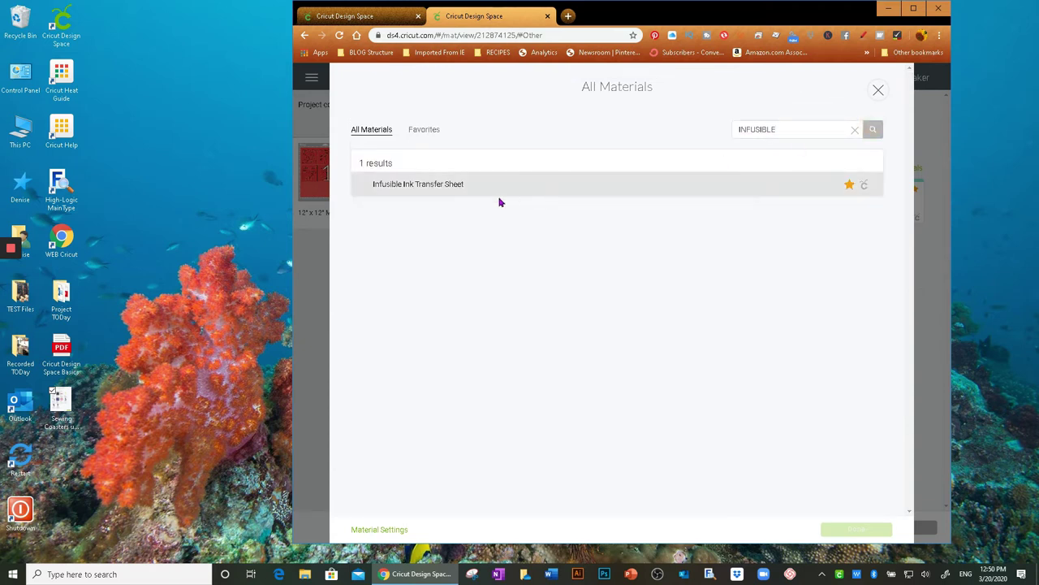
left_click(455, 185)
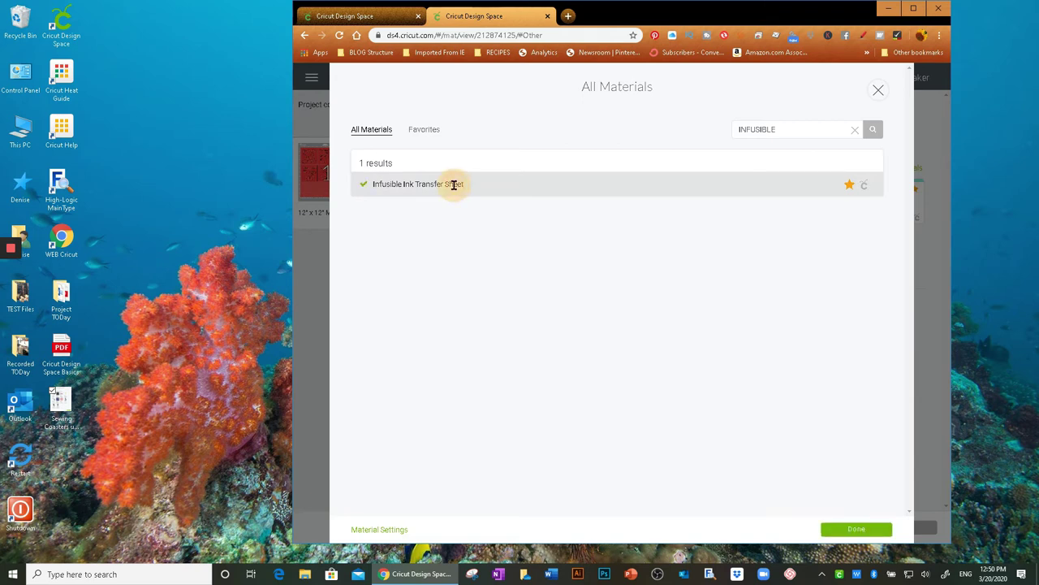
left_click(850, 528)
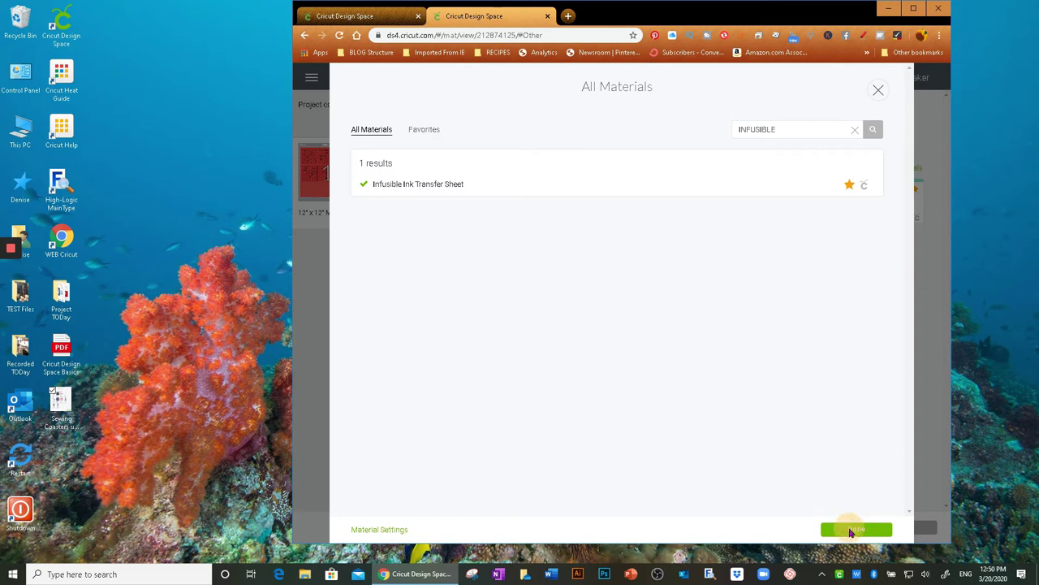